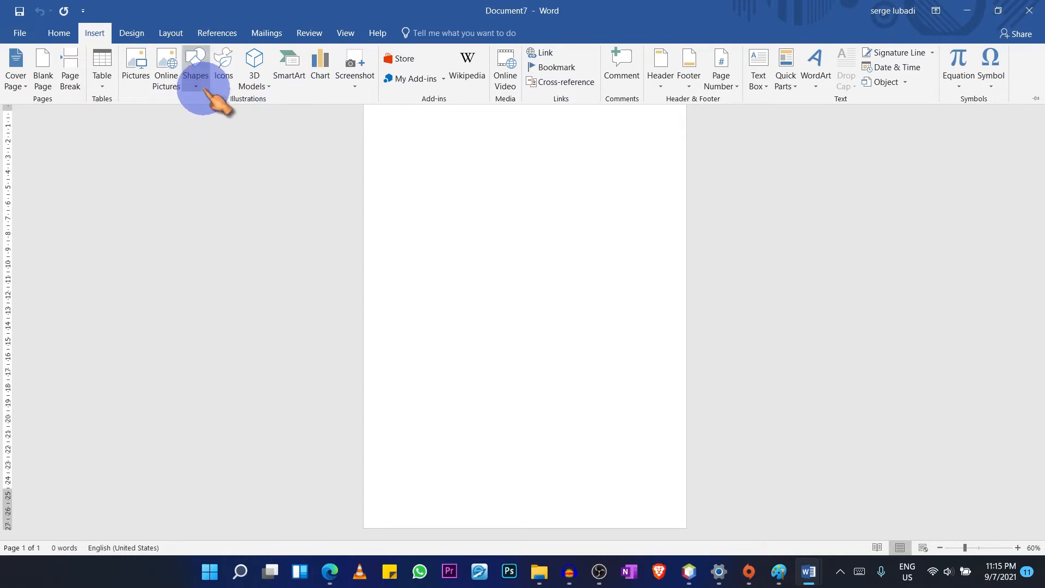
# Step: Draw a rectangle about 11.25 cm high and 29.25 cm wide near the page top, extending past the right page edge
pyautogui.click(197, 82)
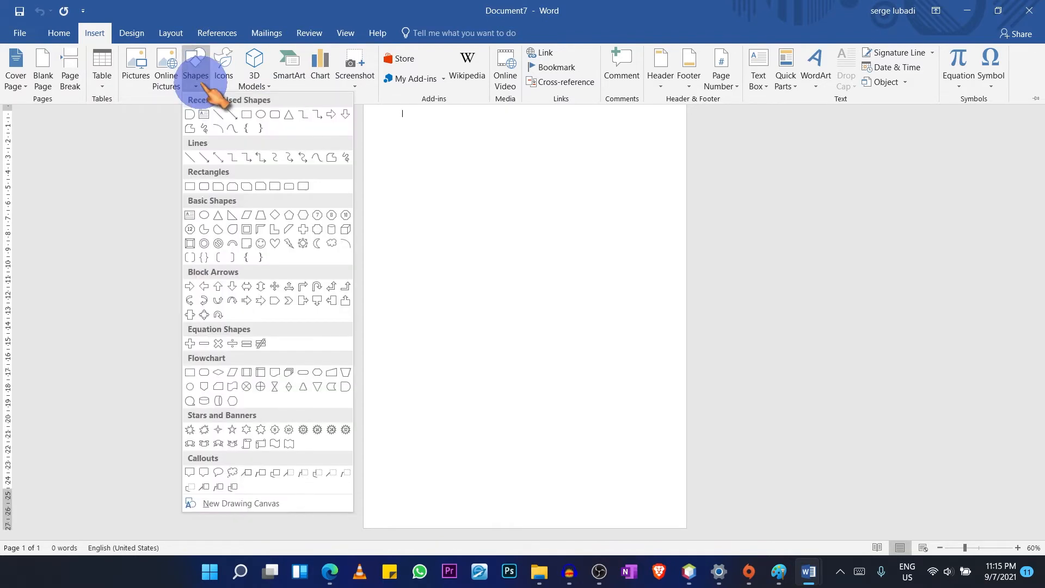
pyautogui.click(247, 114)
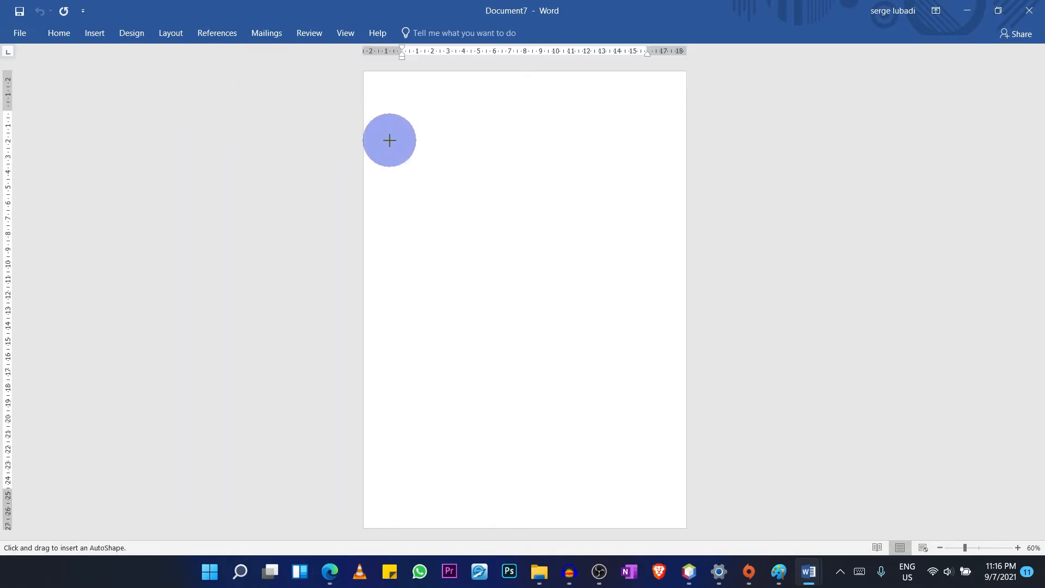
pyautogui.moveTo(389, 141)
pyautogui.mouseDown()
pyautogui.moveTo(525, 240)
pyautogui.moveTo(616, 285)
pyautogui.moveTo(741, 285)
pyautogui.moveTo(823, 299)
pyautogui.moveTo(841, 314)
pyautogui.mouseUp()
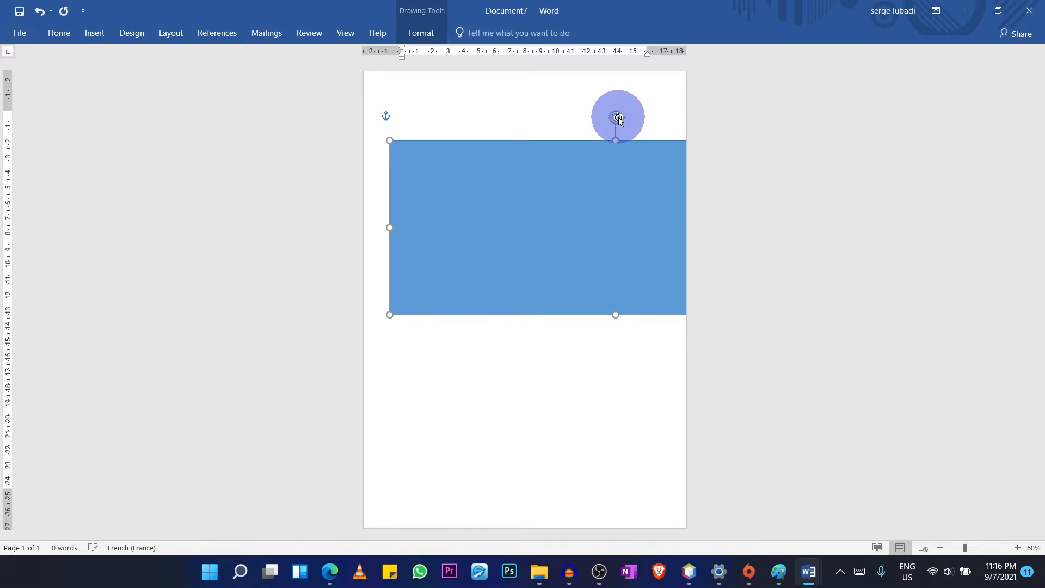
# Step: Rotate the rectangle slightly counter-clockwise and move it to cover the page's top with a diagonal lower edge, comparing with the finished resume
pyautogui.moveTo(618, 117); pyautogui.dragTo(595, 146)
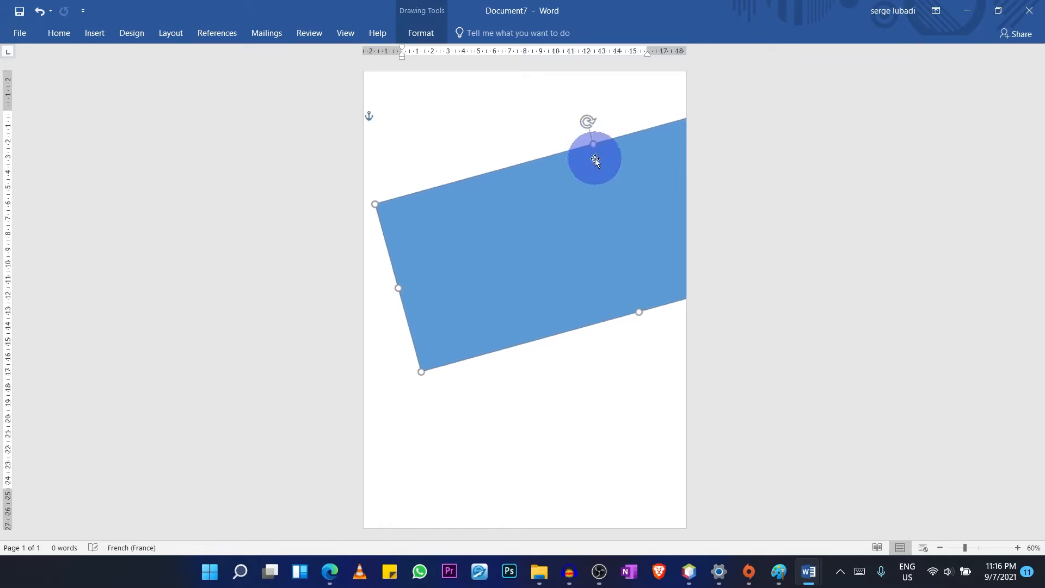
pyautogui.moveTo(600, 198); pyautogui.dragTo(512, 92)
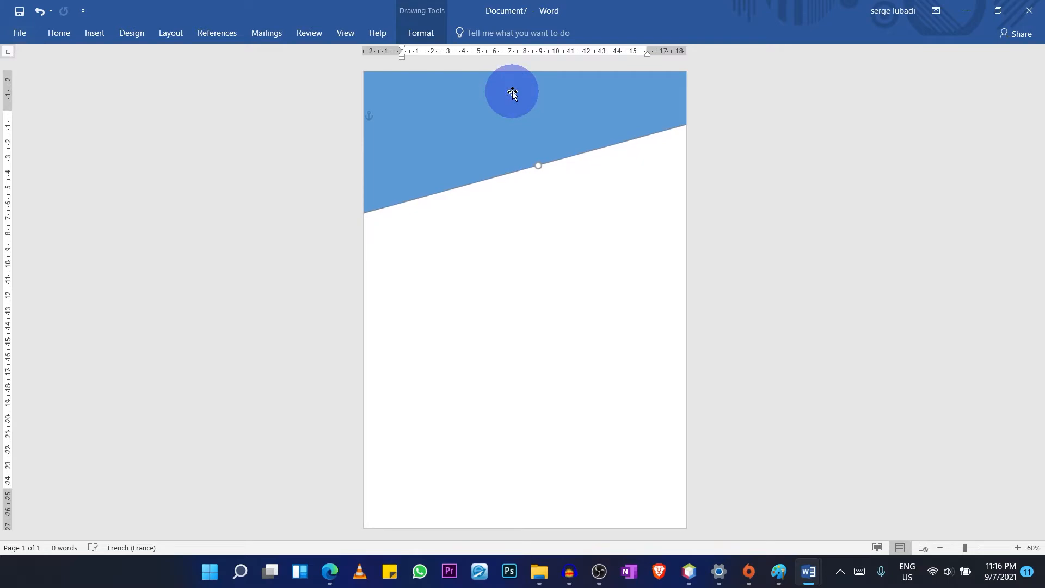
pyautogui.hotkey('alt', 'Tab')
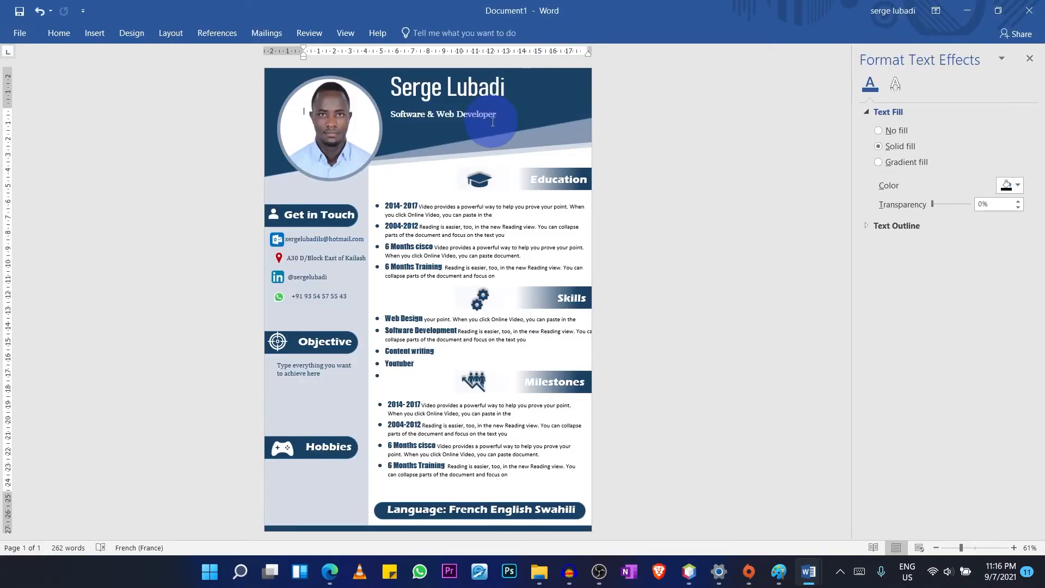
pyautogui.hotkey('alt', 'Tab')
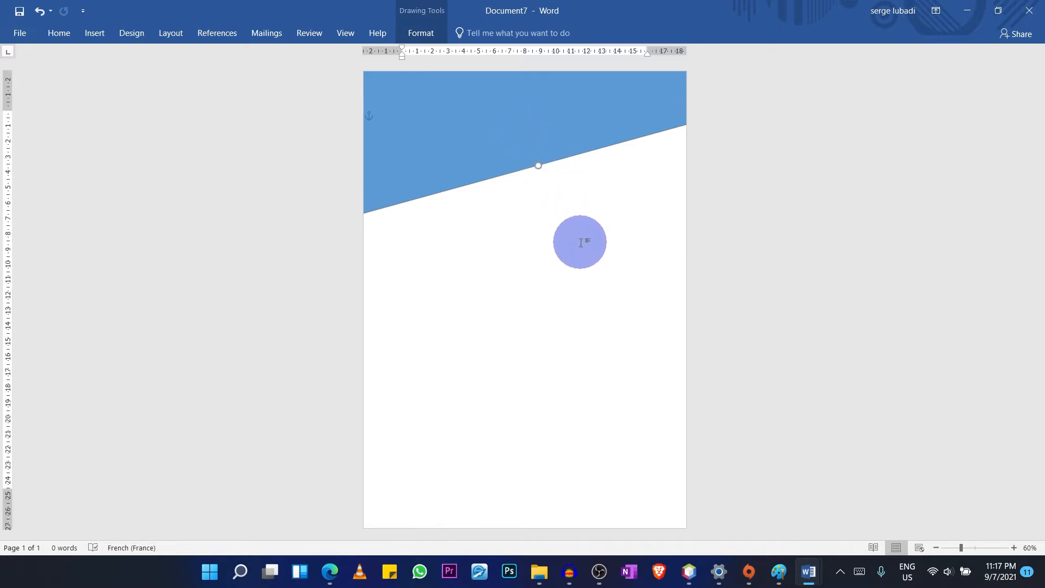
pyautogui.click(581, 243)
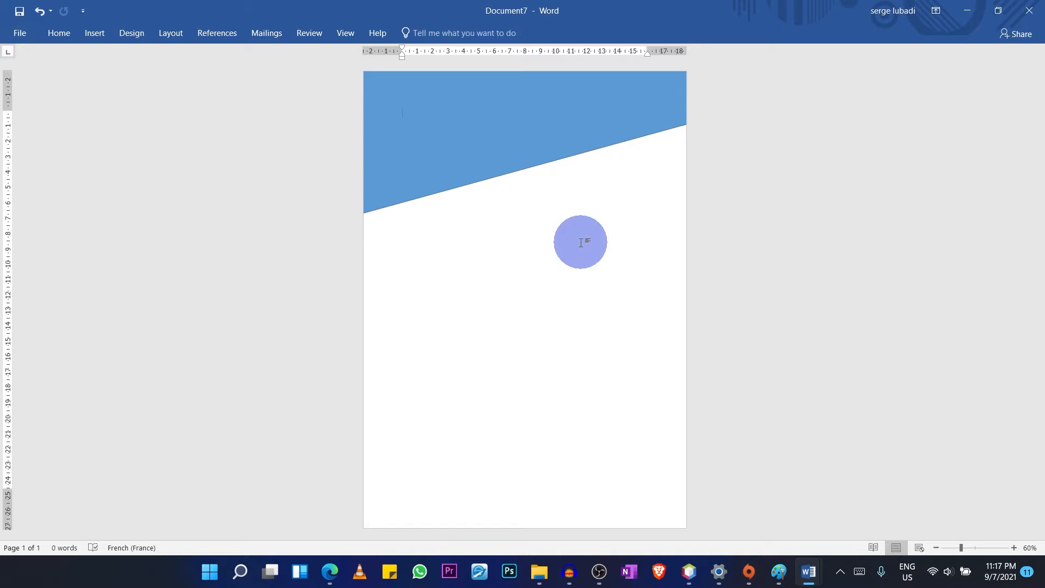
pyautogui.click(548, 125)
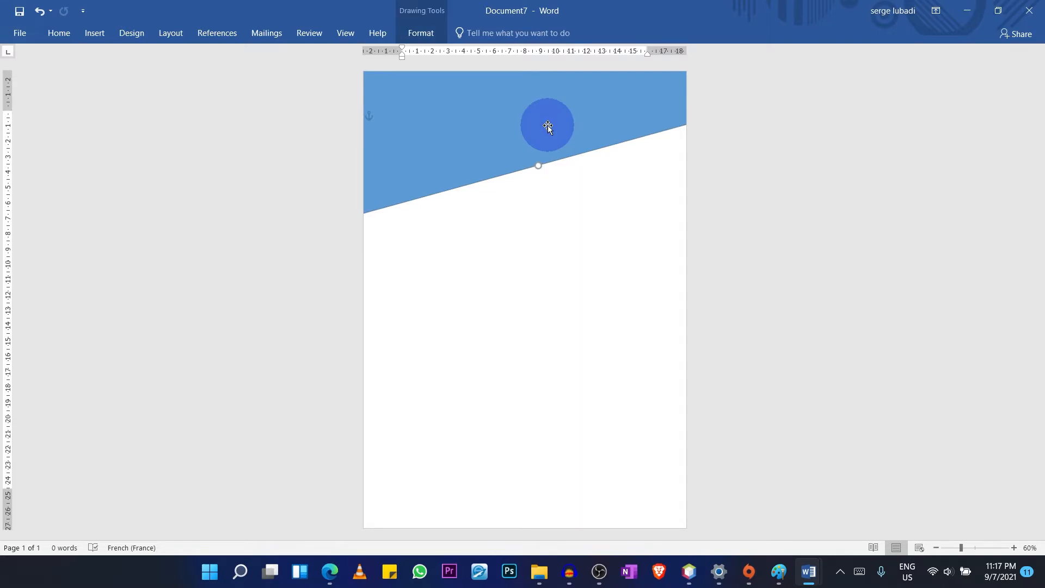
pyautogui.click(537, 161)
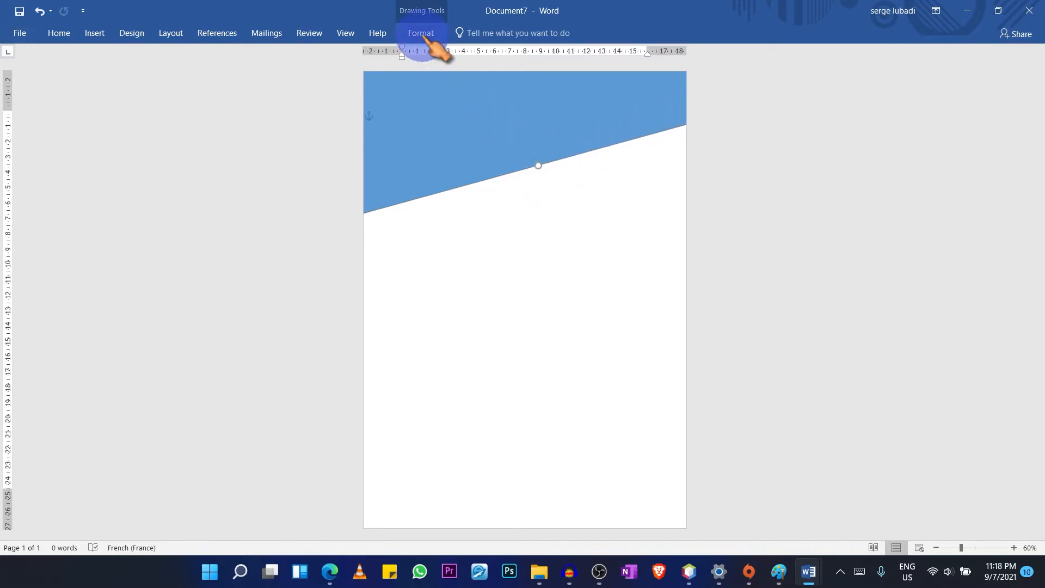
pyautogui.click(482, 140)
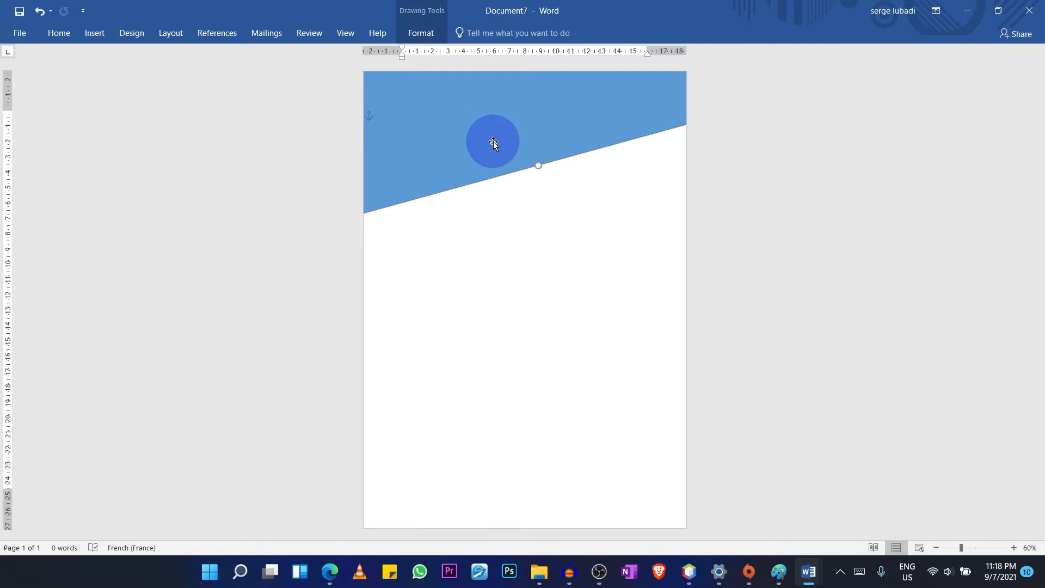
pyautogui.click(427, 34)
pyautogui.click(445, 138)
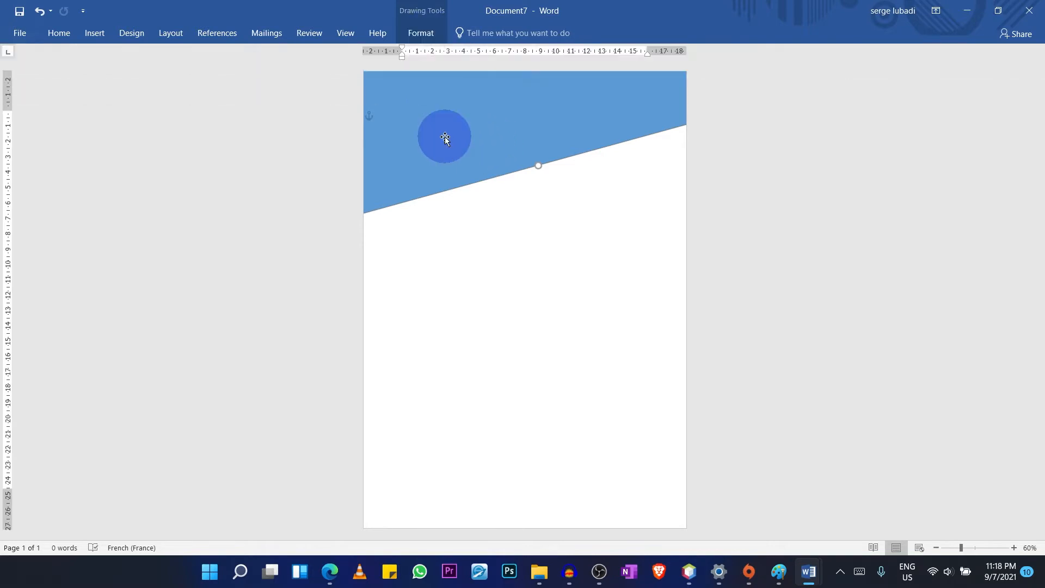
pyautogui.click(422, 34)
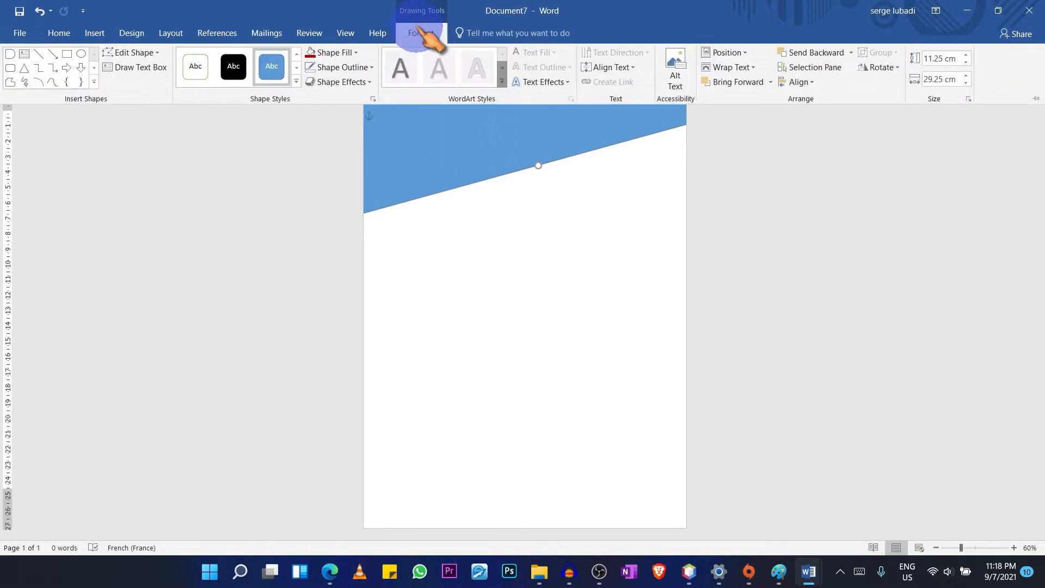
pyautogui.click(438, 169)
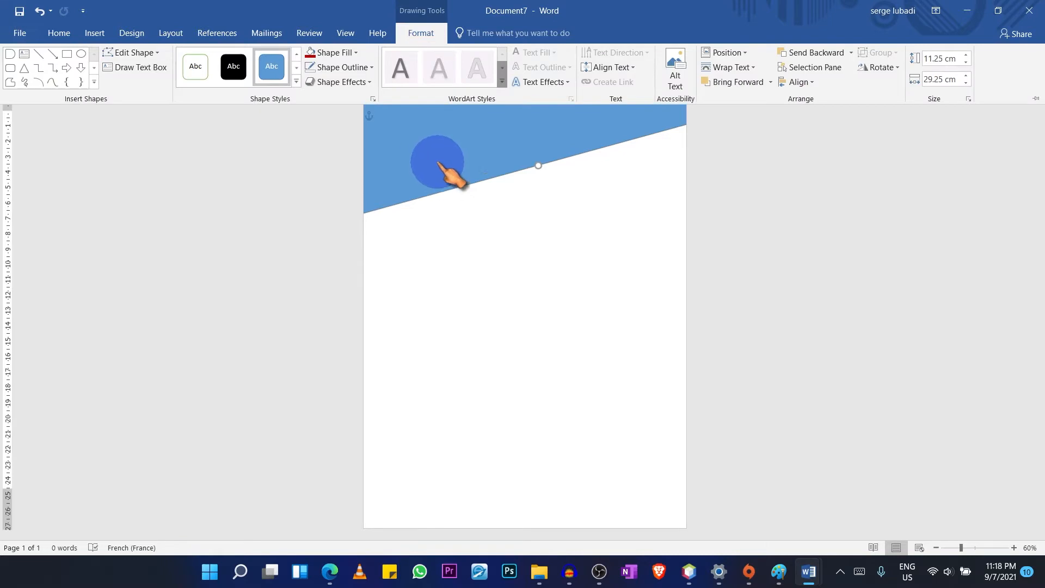
pyautogui.click(355, 52)
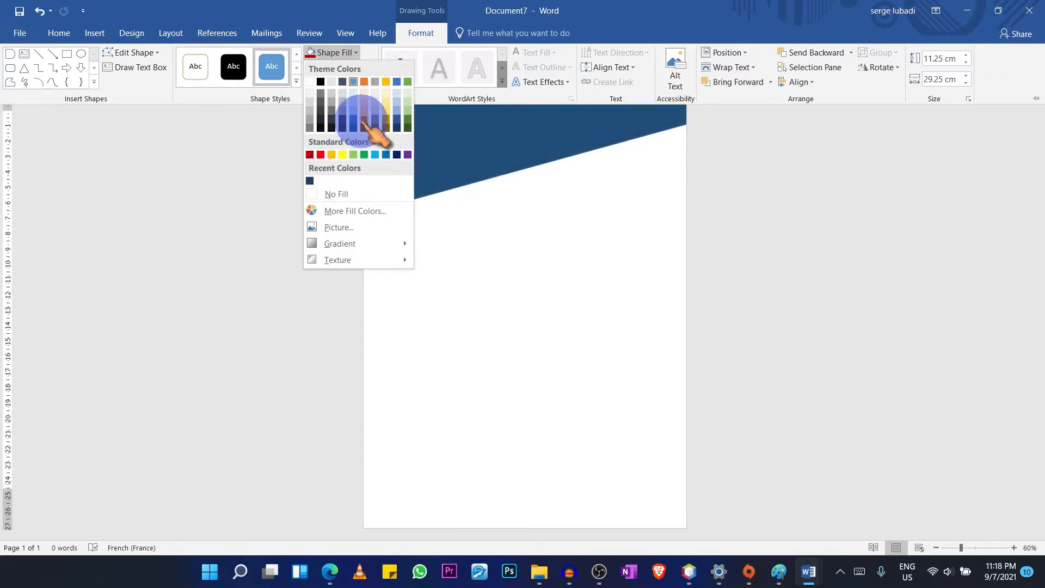
pyautogui.click(351, 212)
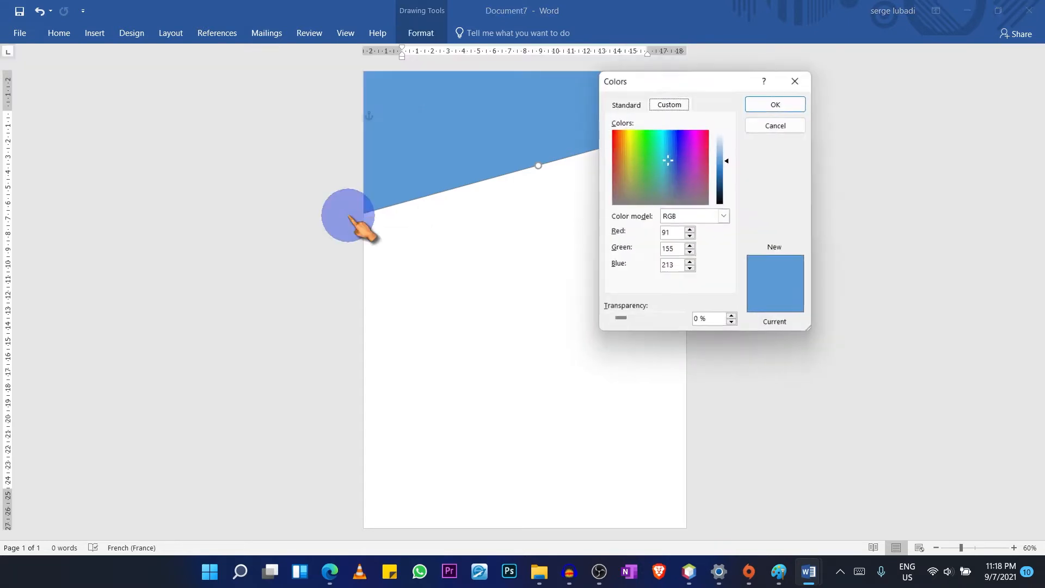
pyautogui.click(685, 142)
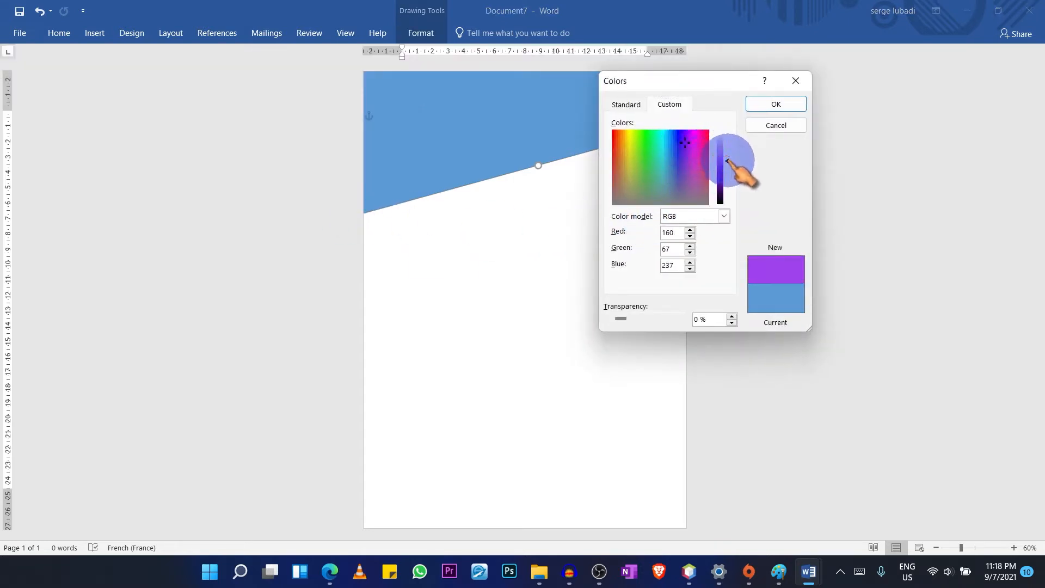
pyautogui.moveTo(728, 162)
pyautogui.mouseDown()
pyautogui.moveTo(727, 150)
pyautogui.moveTo(727, 173)
pyautogui.moveTo(727, 158)
pyautogui.mouseUp()
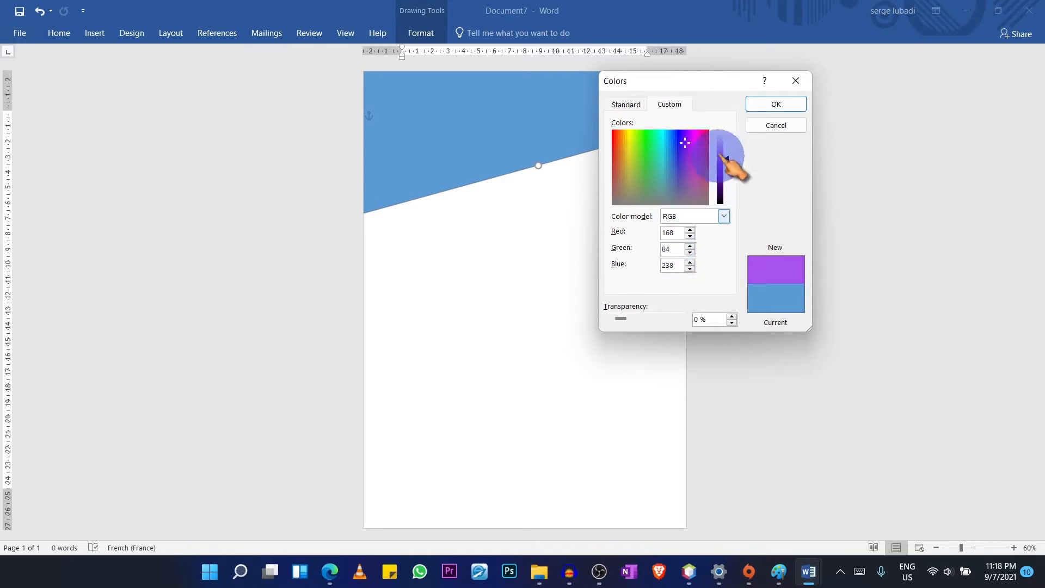
pyautogui.click(777, 124)
# Step: Fill the tilted rectangle with the recently used dark blue
pyautogui.click(421, 34)
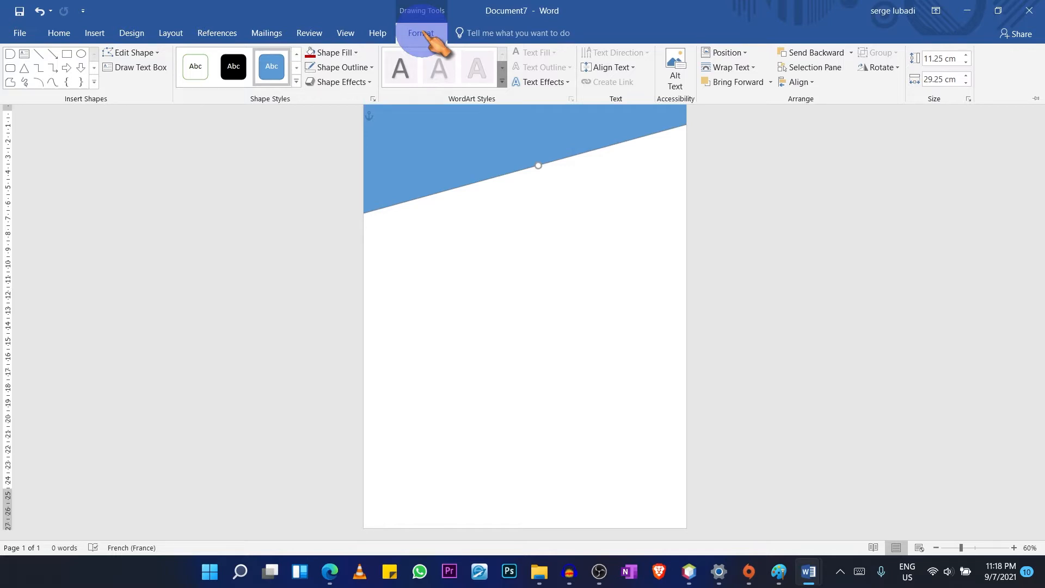
pyautogui.click(333, 53)
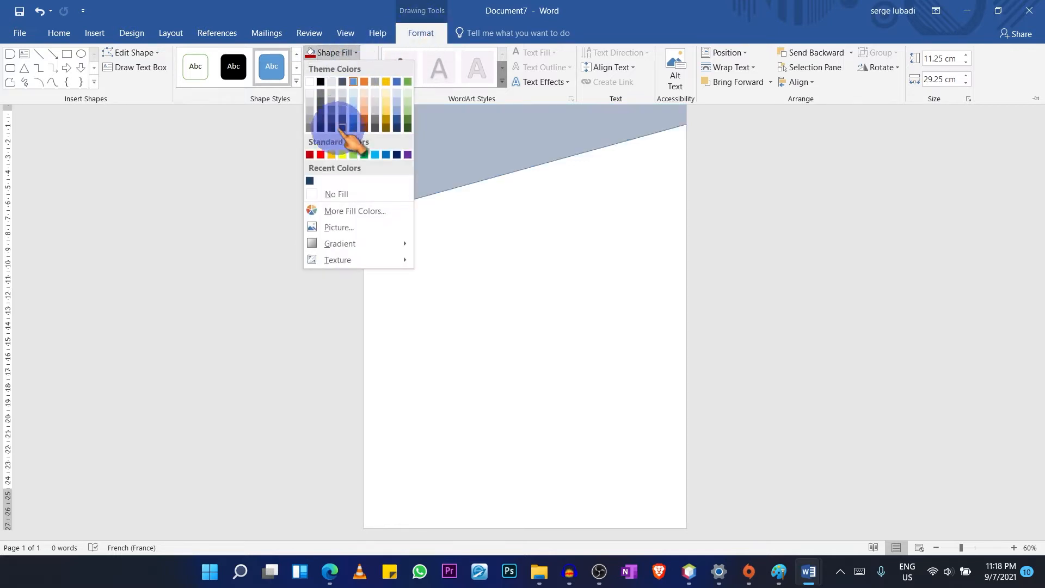
pyautogui.click(309, 181)
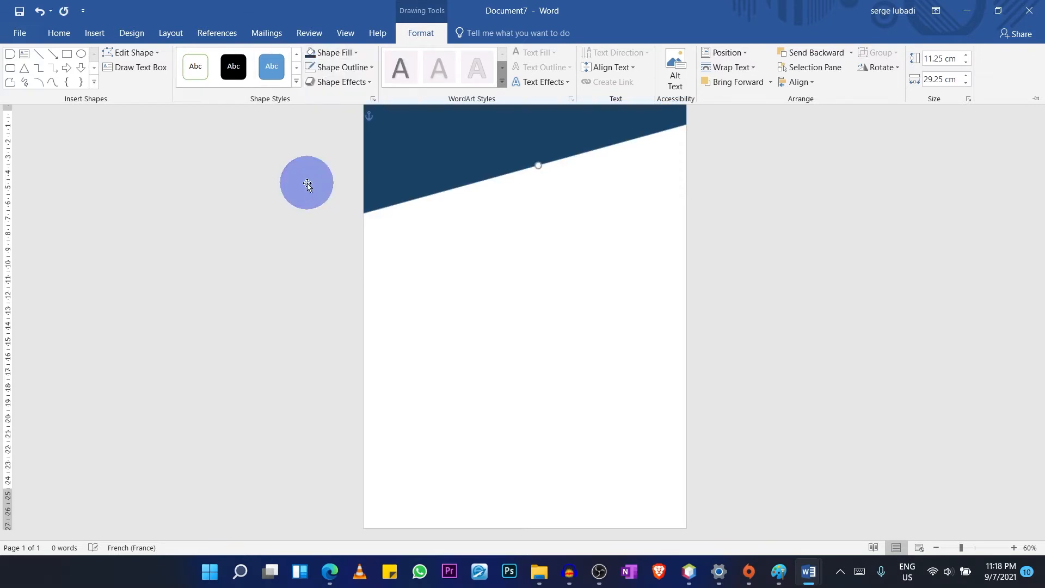
pyautogui.click(446, 234)
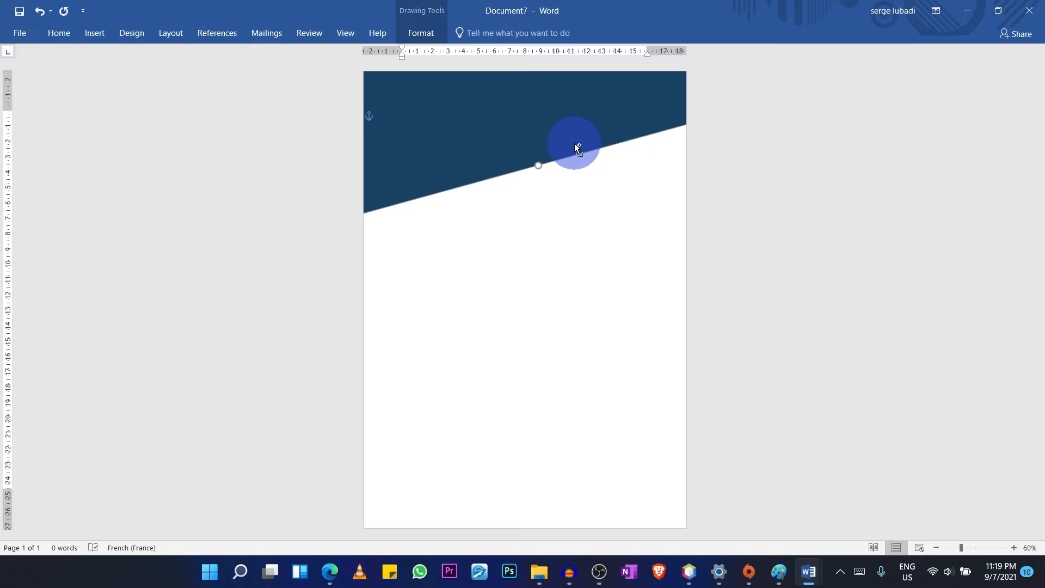
# Step: Duplicate the dark blue rectangle and place the copy lower on the page, leaving a diagonal white gap below the original
pyautogui.hotkey('ctrl', 'v')
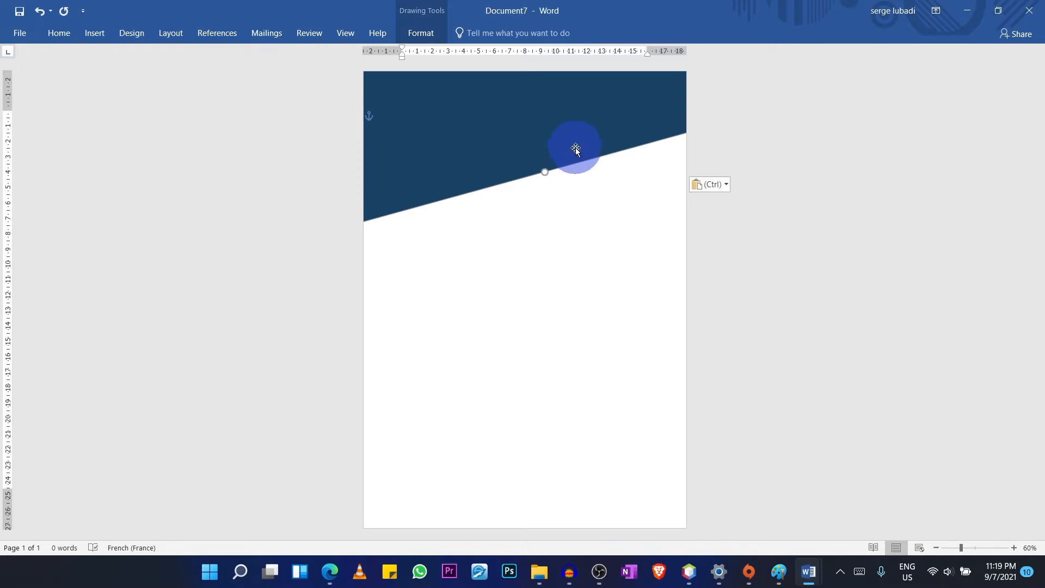
pyautogui.moveTo(576, 148); pyautogui.dragTo(611, 353)
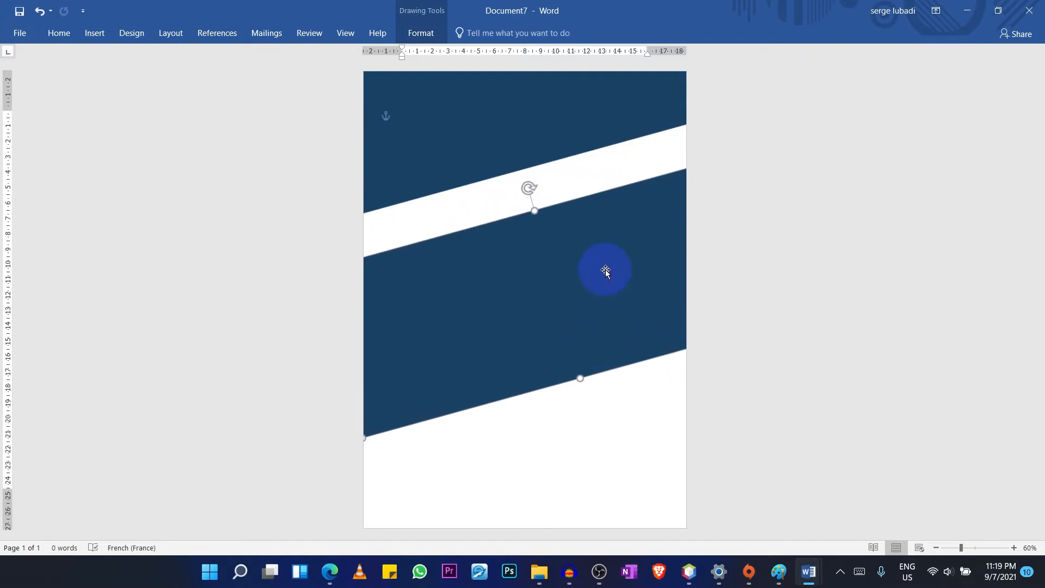
pyautogui.moveTo(605, 270)
pyautogui.mouseDown()
pyautogui.moveTo(613, 259)
pyautogui.moveTo(609, 278)
pyautogui.moveTo(633, 333)
pyautogui.moveTo(622, 266)
pyautogui.moveTo(639, 268)
pyautogui.moveTo(608, 296)
pyautogui.moveTo(588, 272)
pyautogui.mouseUp()
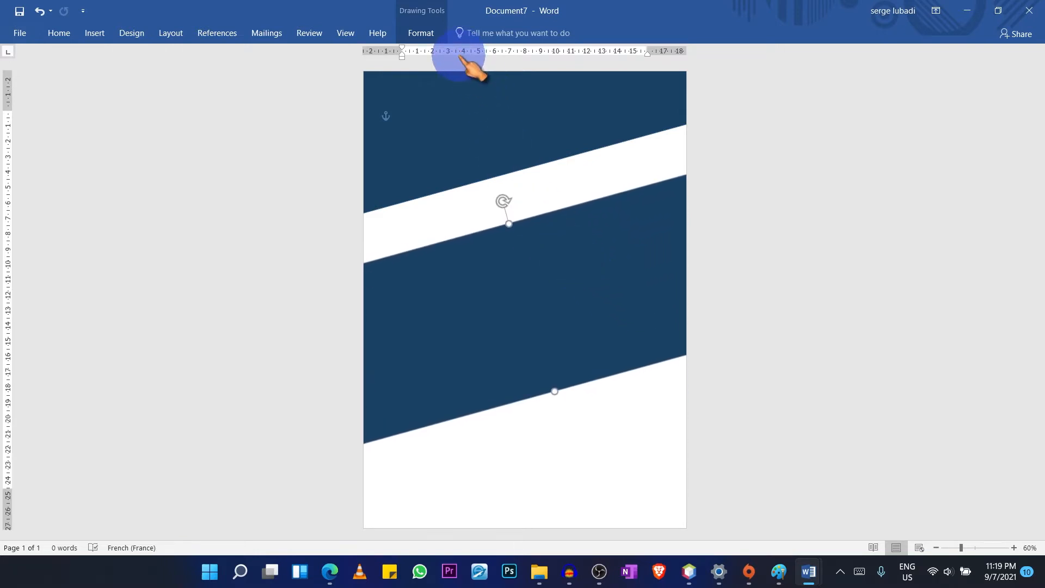
# Step: Check the header colours in the finished resume and fill the lower rectangle with the medium blue-gray theme colour
pyautogui.hotkey('alt', 'Tab')
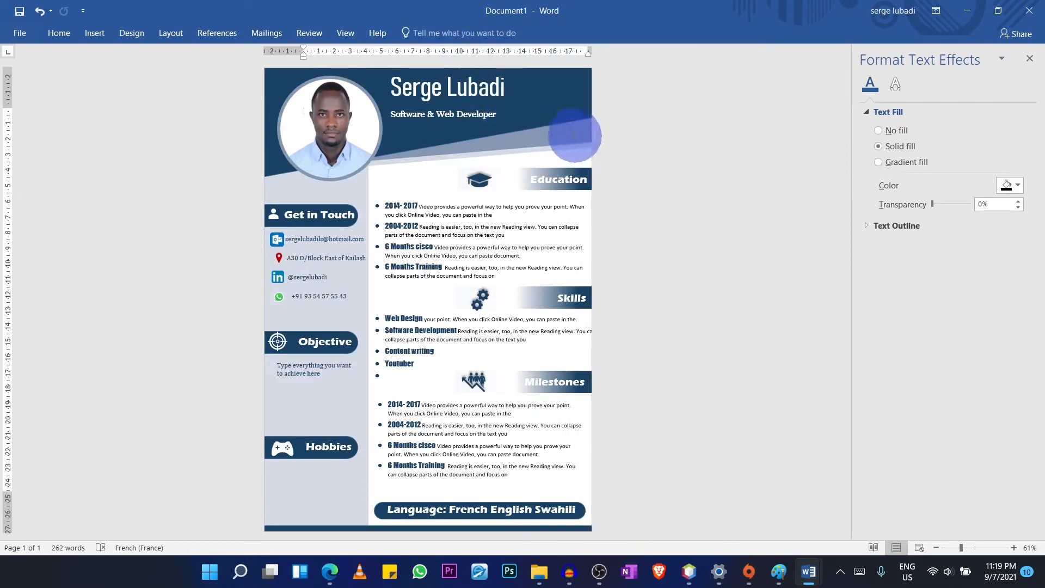
pyautogui.hotkey('alt', 'Tab')
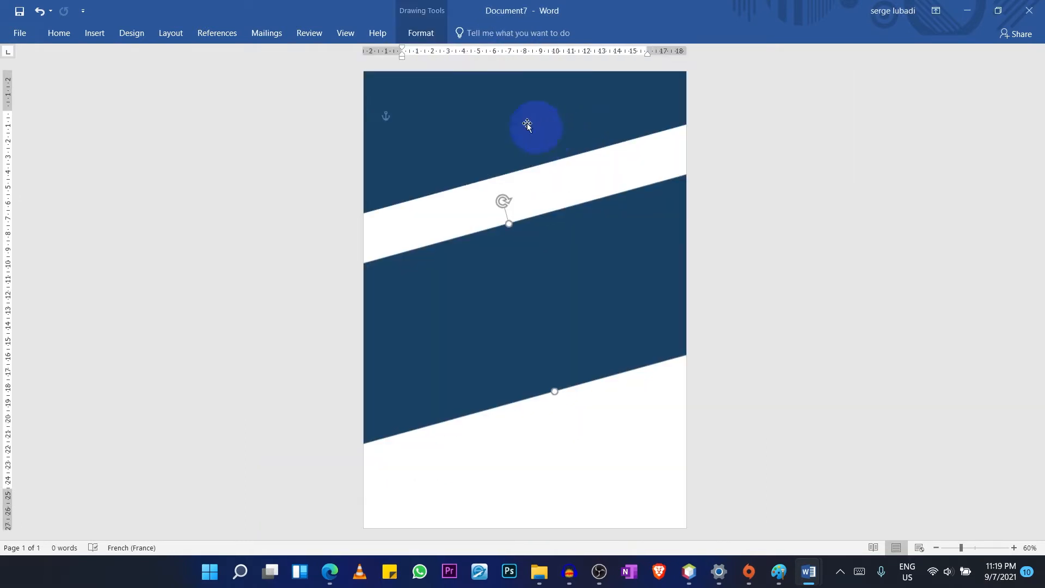
pyautogui.click(421, 33)
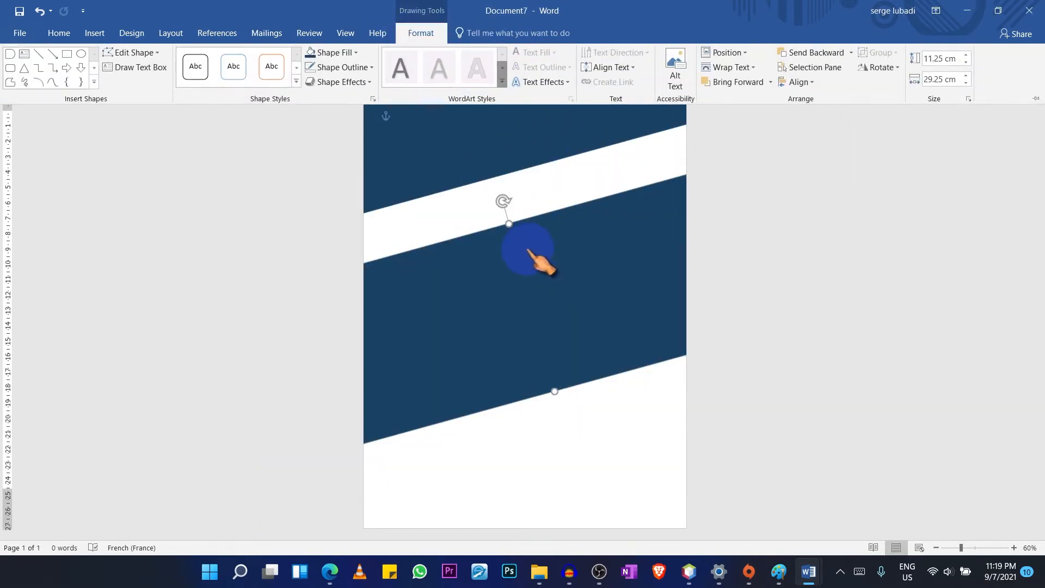
pyautogui.click(357, 53)
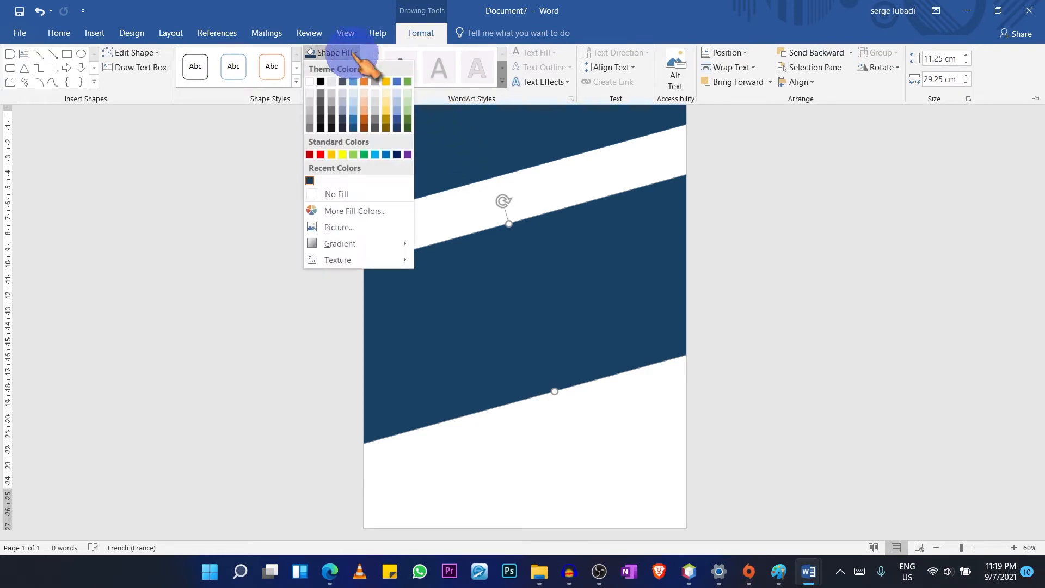
pyautogui.click(343, 112)
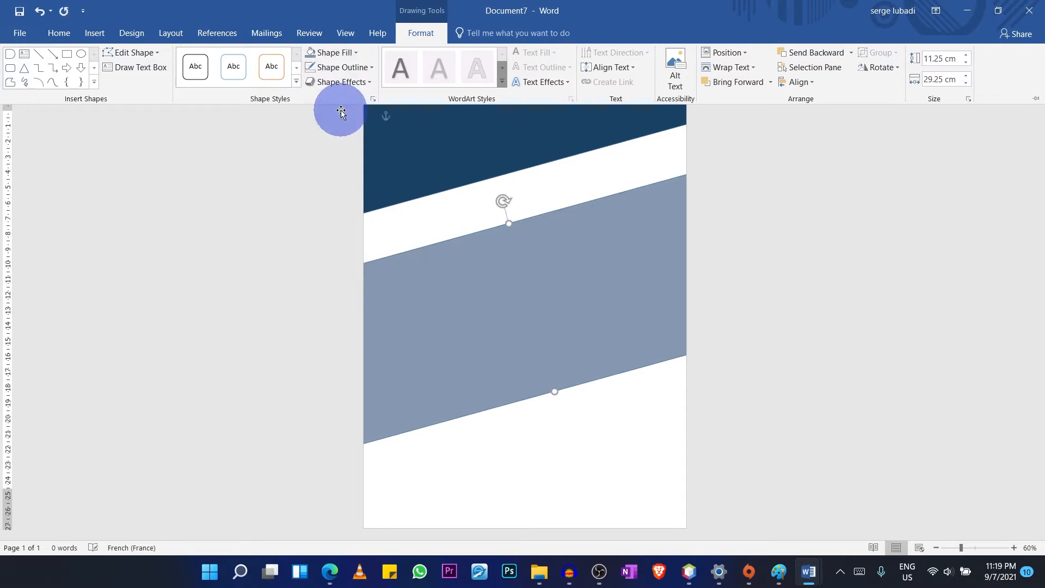
pyautogui.click(573, 273)
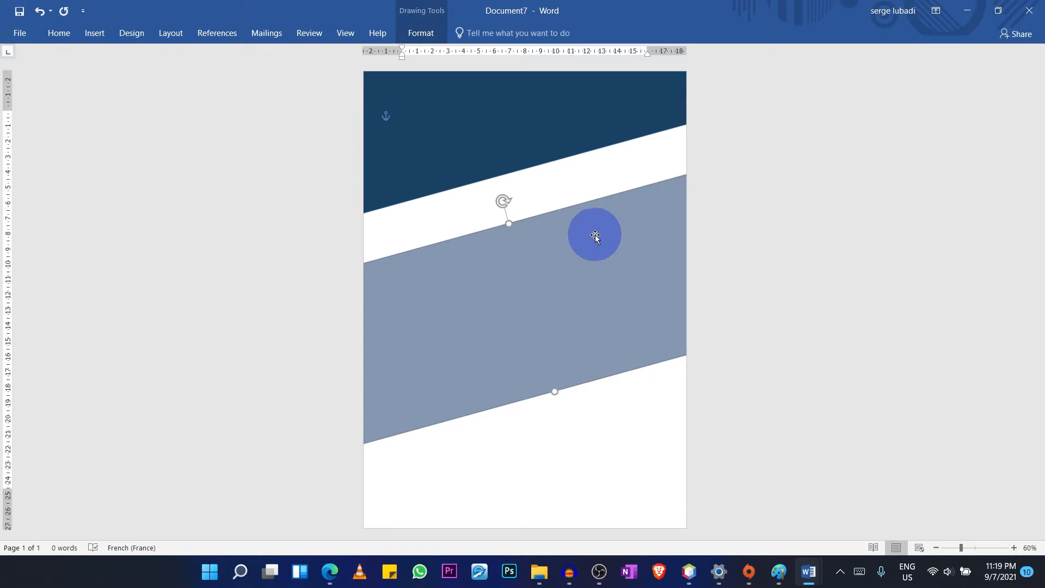
# Step: Move the blue-gray rectangle up so it overlaps the dark blue header, and send it backward behind the dark shape
pyautogui.moveTo(595, 234); pyautogui.dragTo(590, 129)
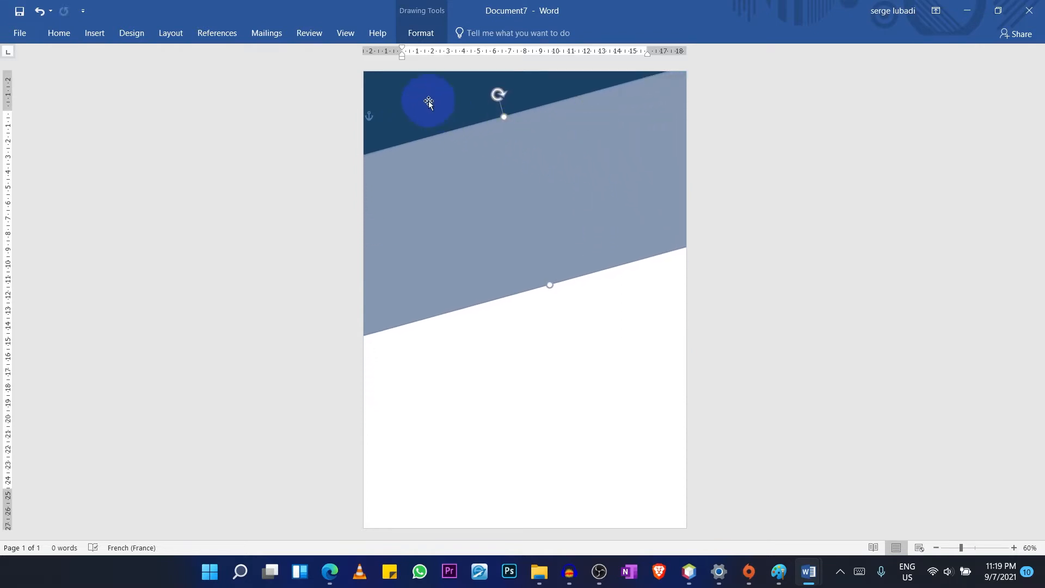
pyautogui.click(428, 102)
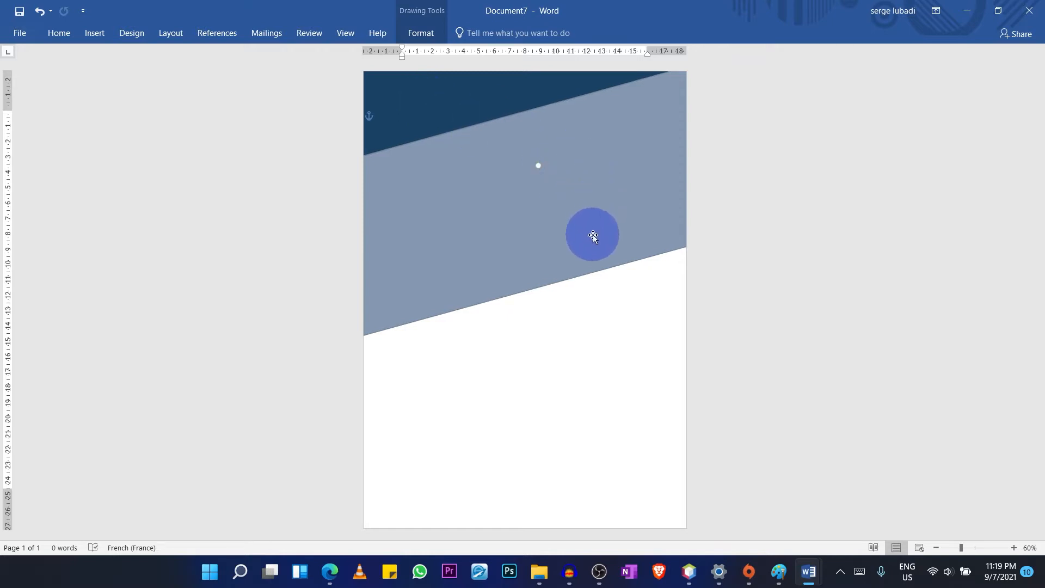
pyautogui.click(593, 234)
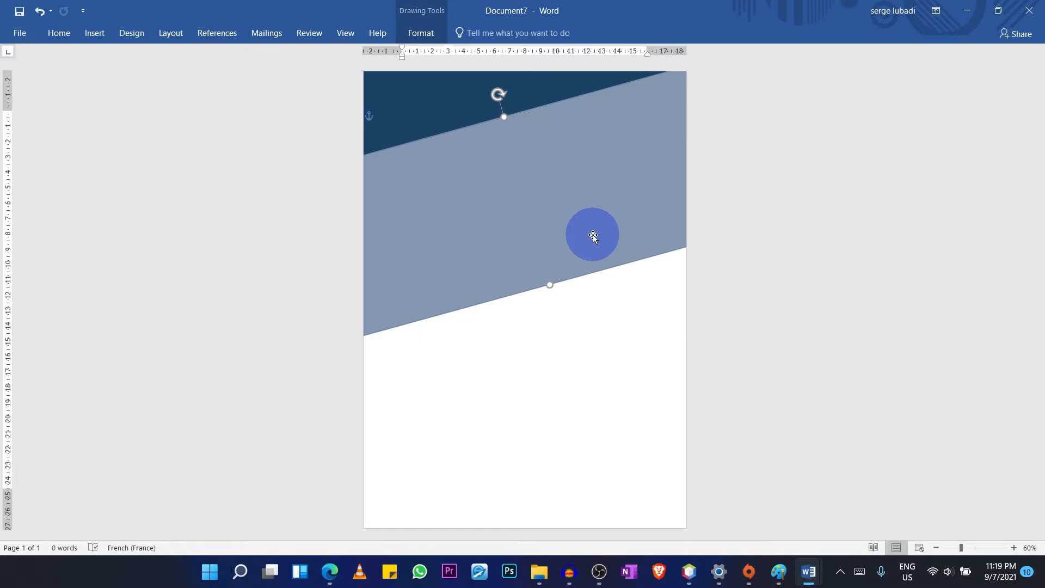
pyautogui.rightClick(593, 234)
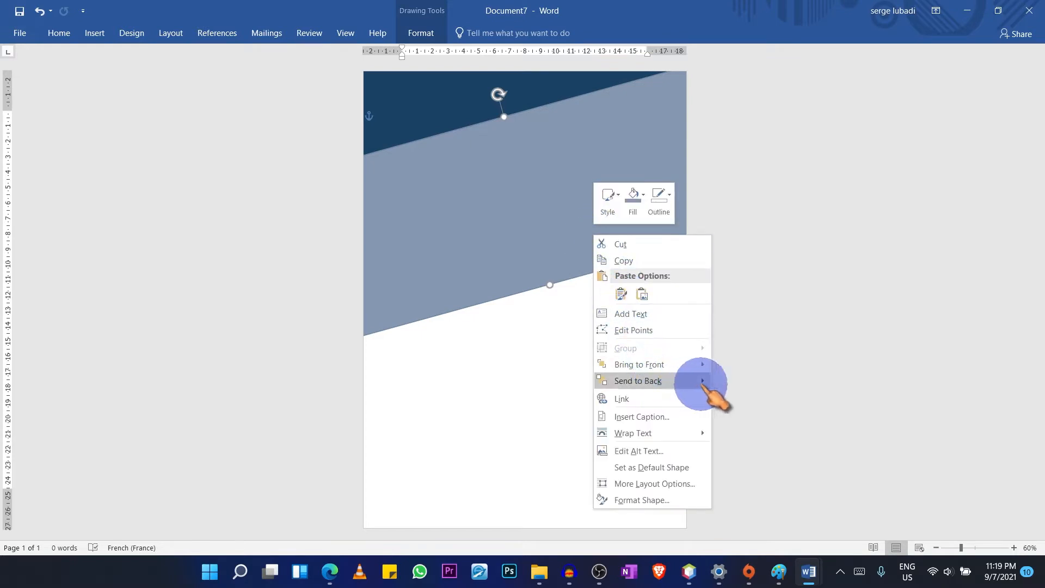
pyautogui.moveTo(702, 382)
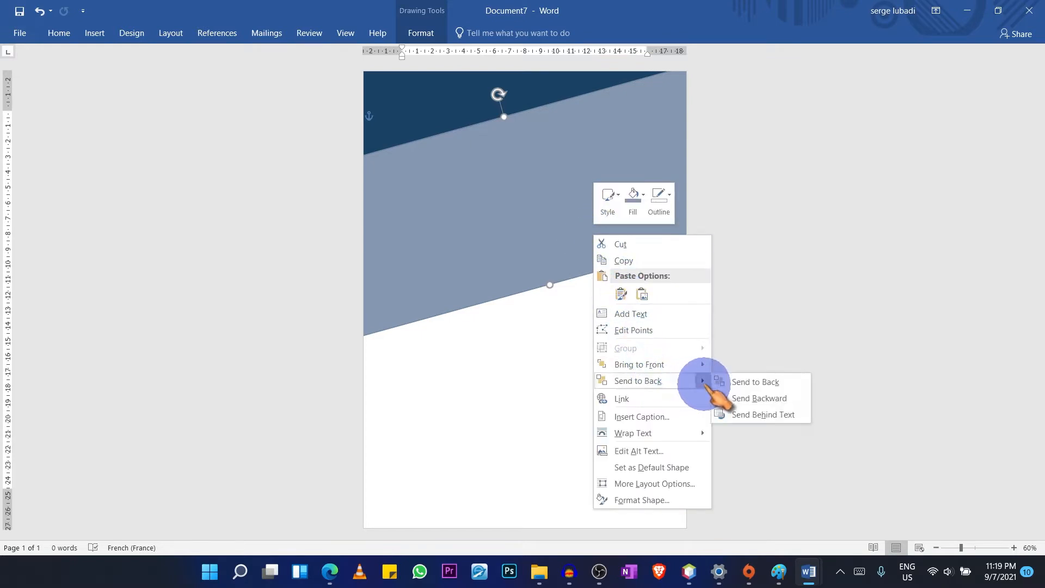
pyautogui.click(741, 399)
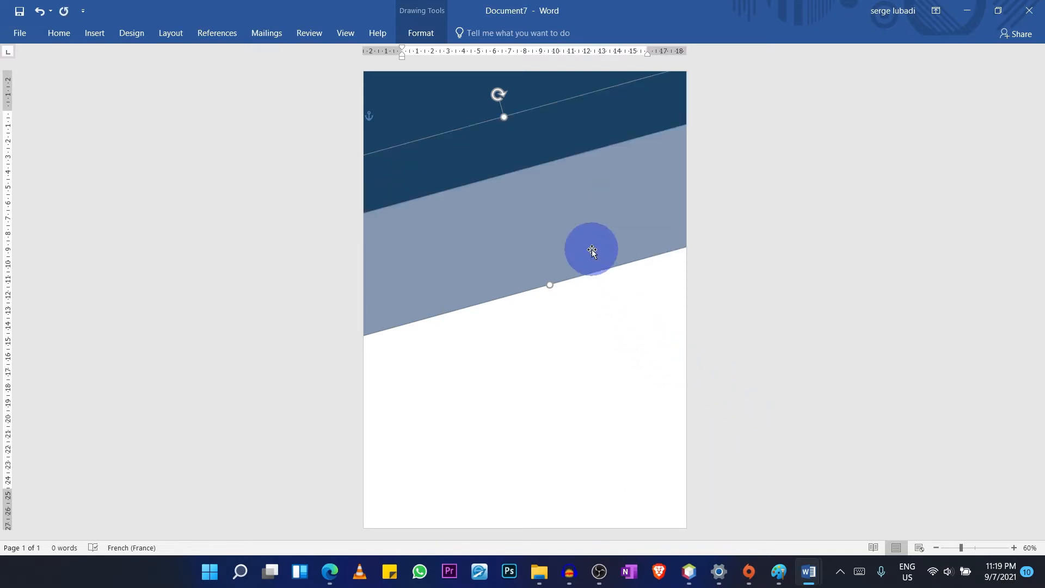
# Step: Reduce the blue-gray rectangle's height, rotate it slightly clockwise and nudge it up to leave a wedge widening rightward below the dark header
pyautogui.moveTo(549, 285); pyautogui.dragTo(525, 186)
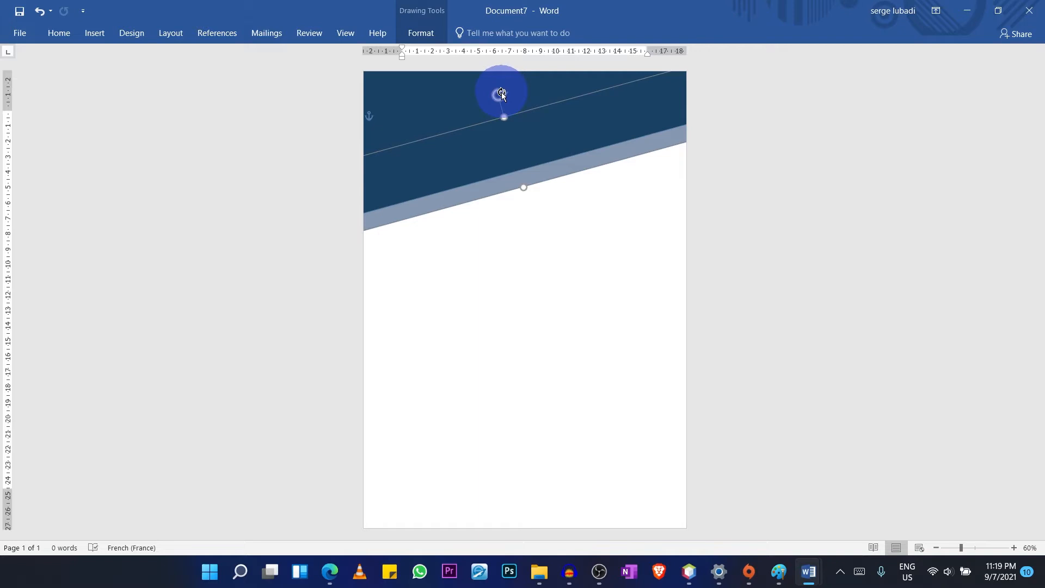
pyautogui.moveTo(501, 93); pyautogui.dragTo(510, 99)
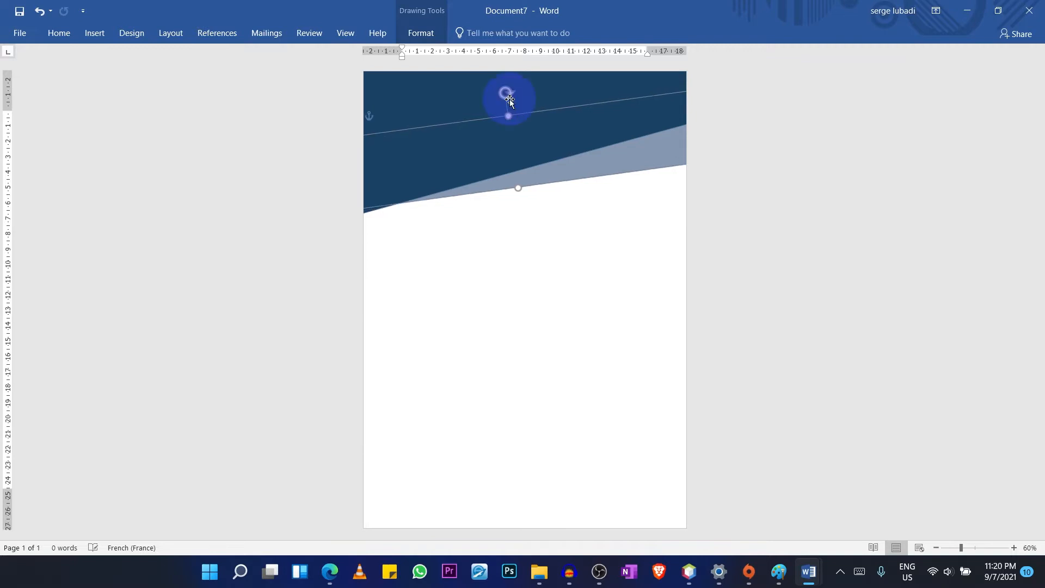
pyautogui.moveTo(611, 158); pyautogui.dragTo(613, 163)
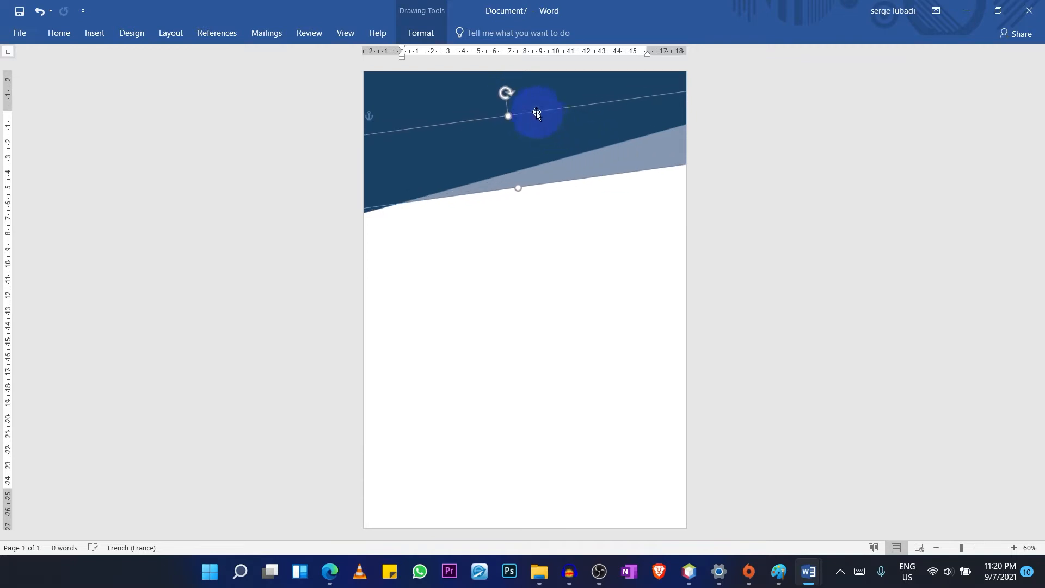
pyautogui.moveTo(508, 90); pyautogui.dragTo(506, 92)
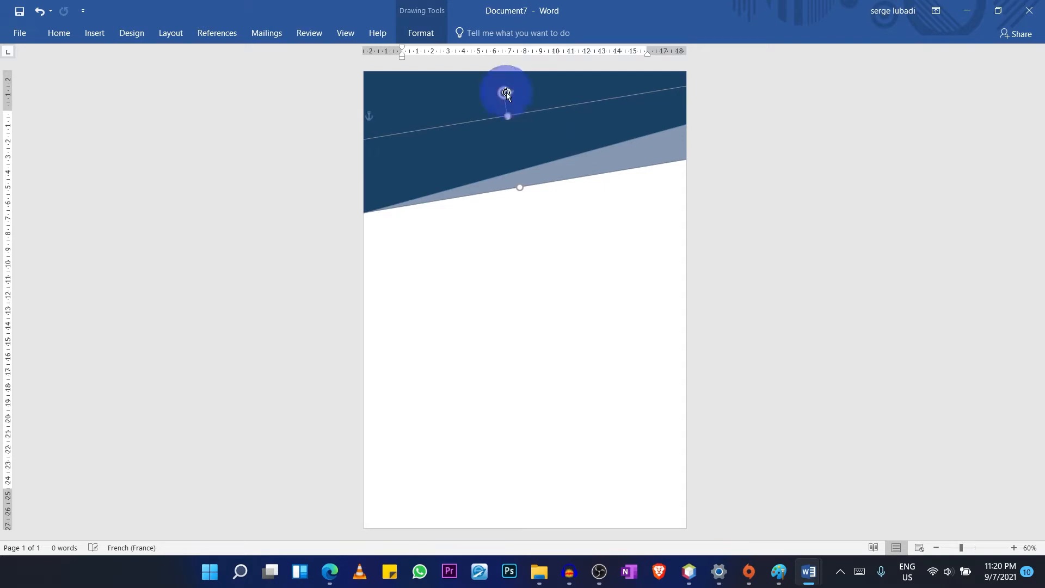
pyautogui.moveTo(612, 162); pyautogui.dragTo(612, 156)
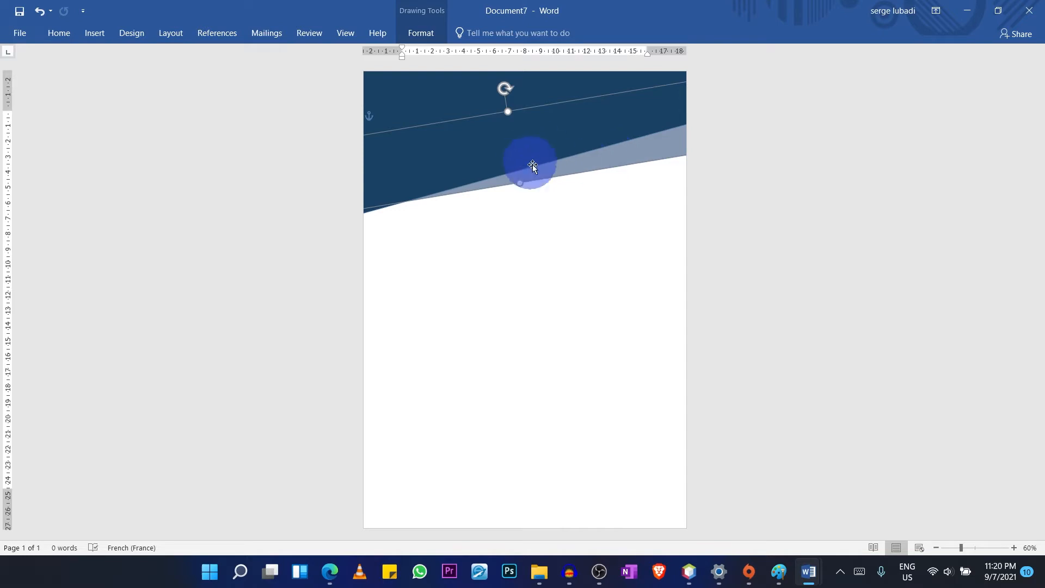
# Step: Duplicate the blue-gray band and place the copy lower on the page, leaving a diagonal white gap below the header
pyautogui.moveTo(570, 139); pyautogui.dragTo(568, 138)
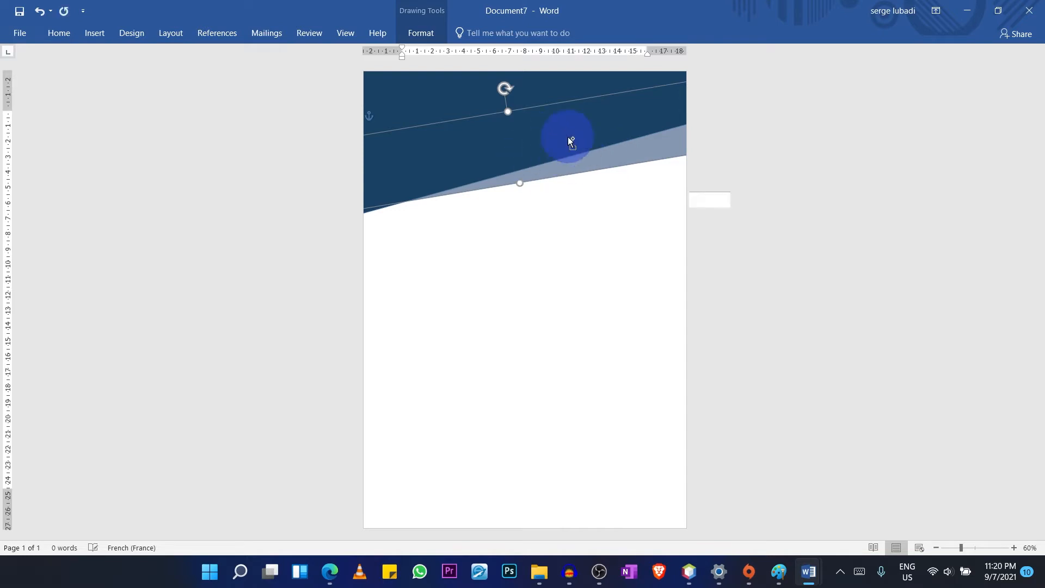
pyautogui.hotkey('ctrl', 'z')
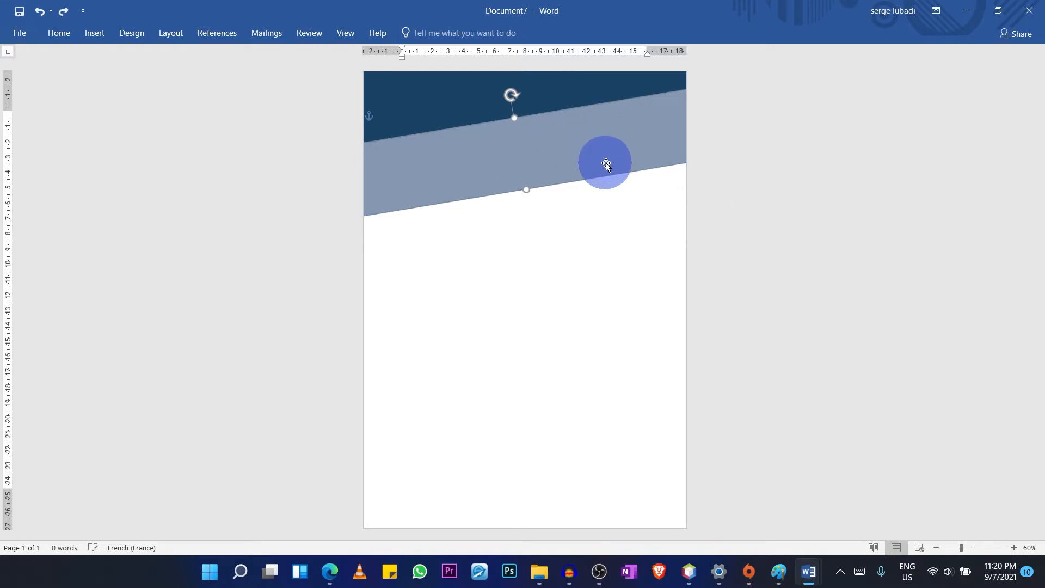
pyautogui.click(607, 163)
pyautogui.moveTo(606, 163); pyautogui.dragTo(626, 256)
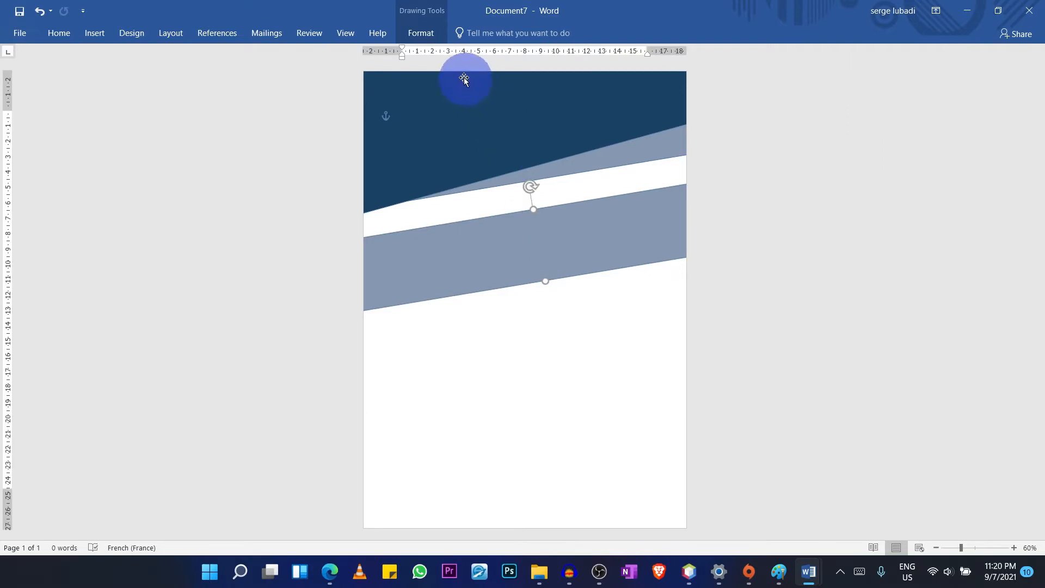
# Step: Fill the lower band with the lightest blue-gray theme colour
pyautogui.click(421, 33)
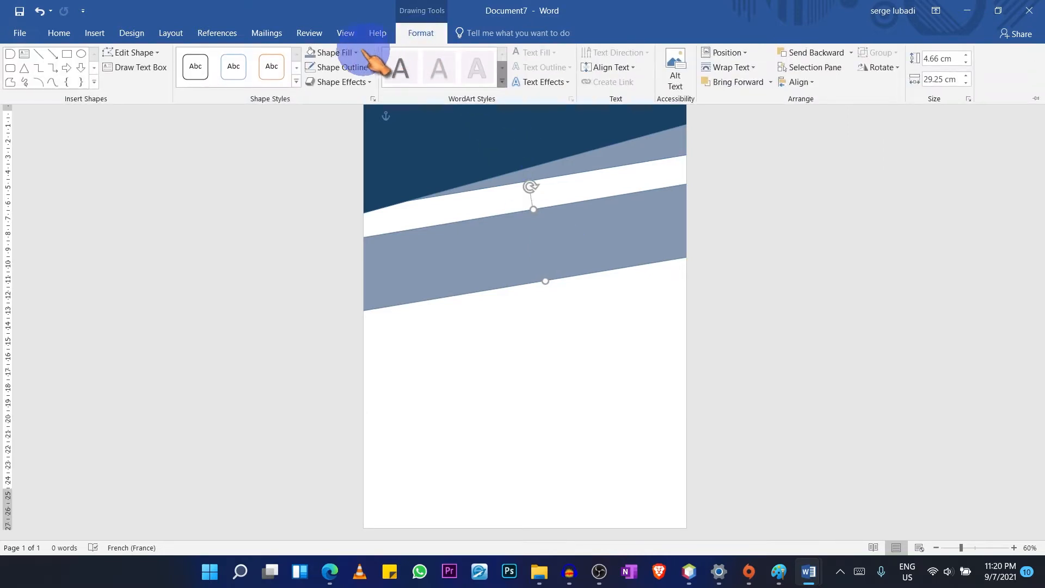
pyautogui.click(335, 52)
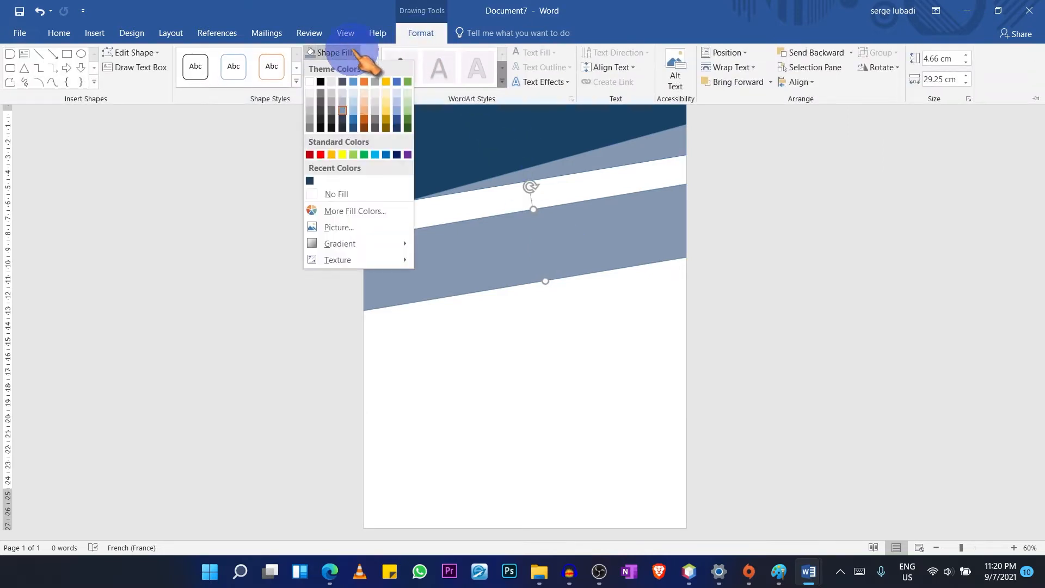
pyautogui.click(343, 92)
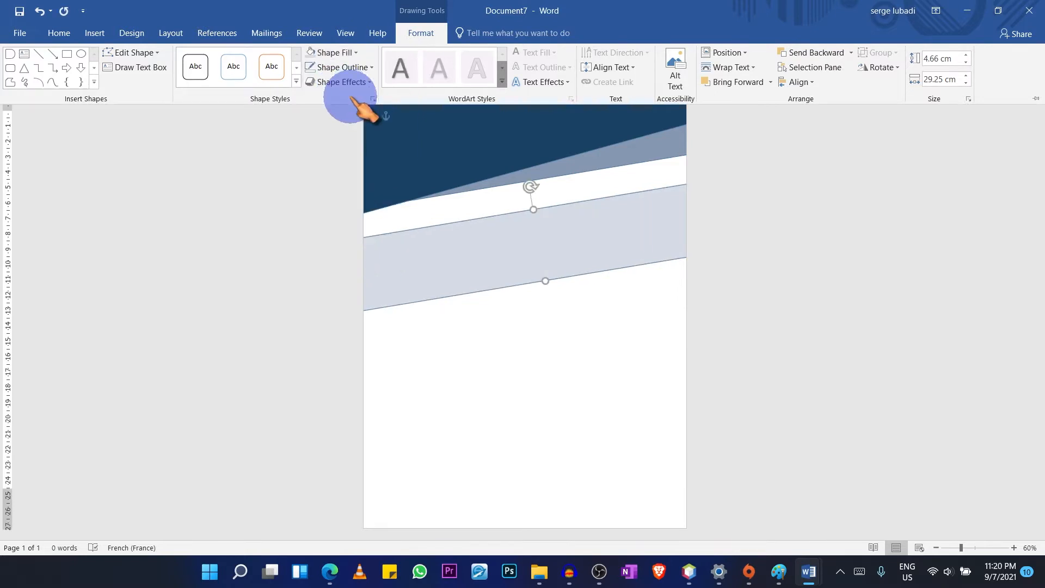
# Step: Move the light blue-gray band up to overlap the header and send it to the back of the other shapes
pyautogui.click(584, 216)
pyautogui.moveTo(583, 216); pyautogui.dragTo(576, 167)
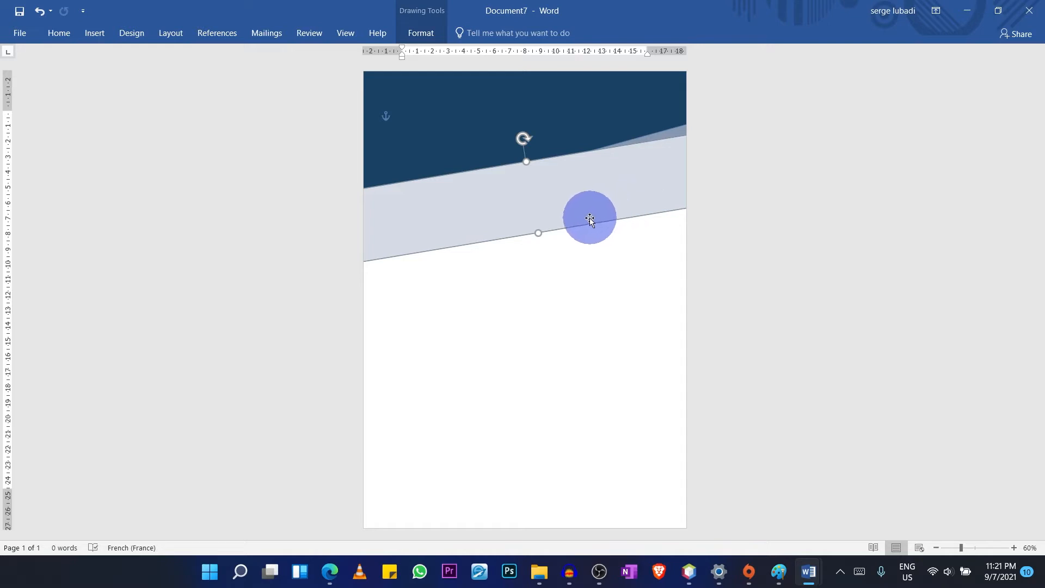
pyautogui.rightClick(575, 222)
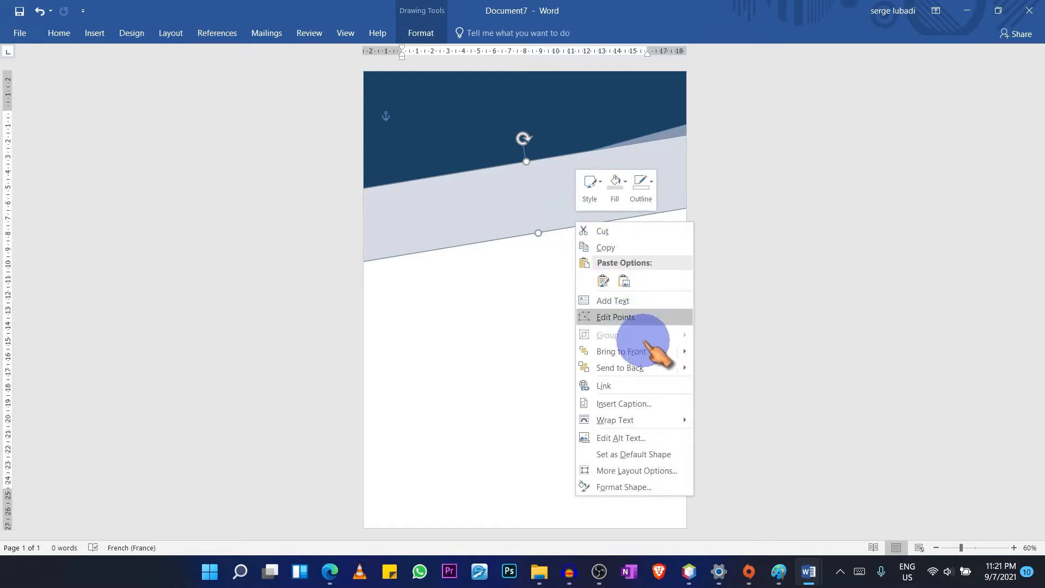
pyautogui.moveTo(679, 367)
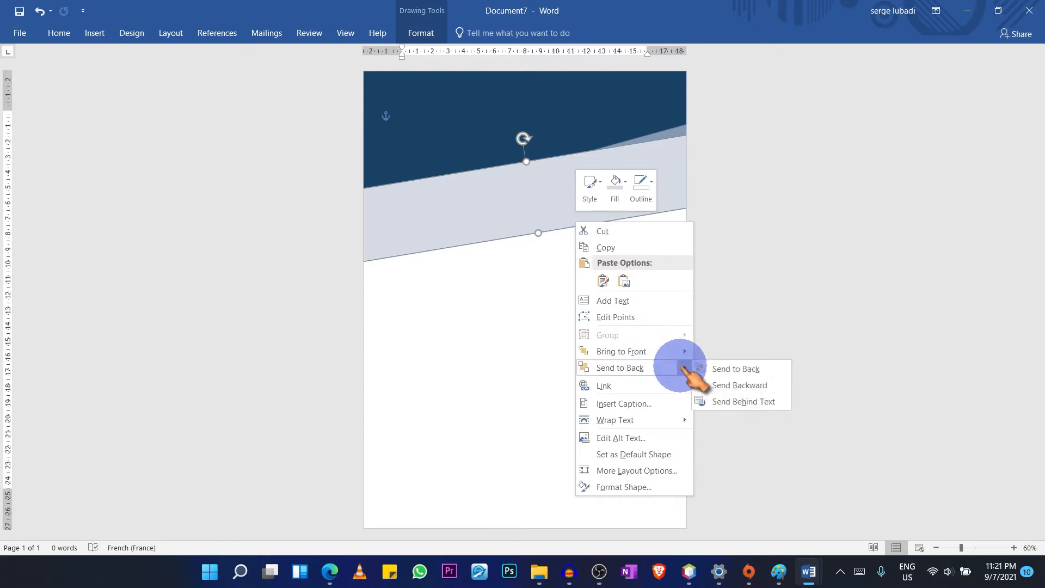
pyautogui.click(746, 366)
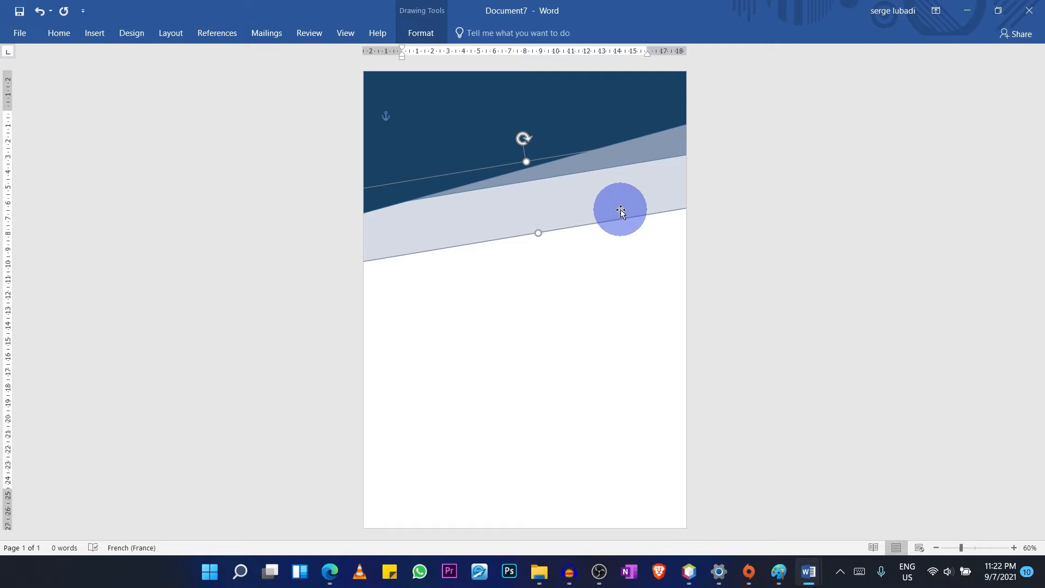
# Step: Move the light band further up behind the header and rotate it slightly clockwise into a thin wedge, undoing any accidental header move
pyautogui.moveTo(621, 211); pyautogui.dragTo(620, 165)
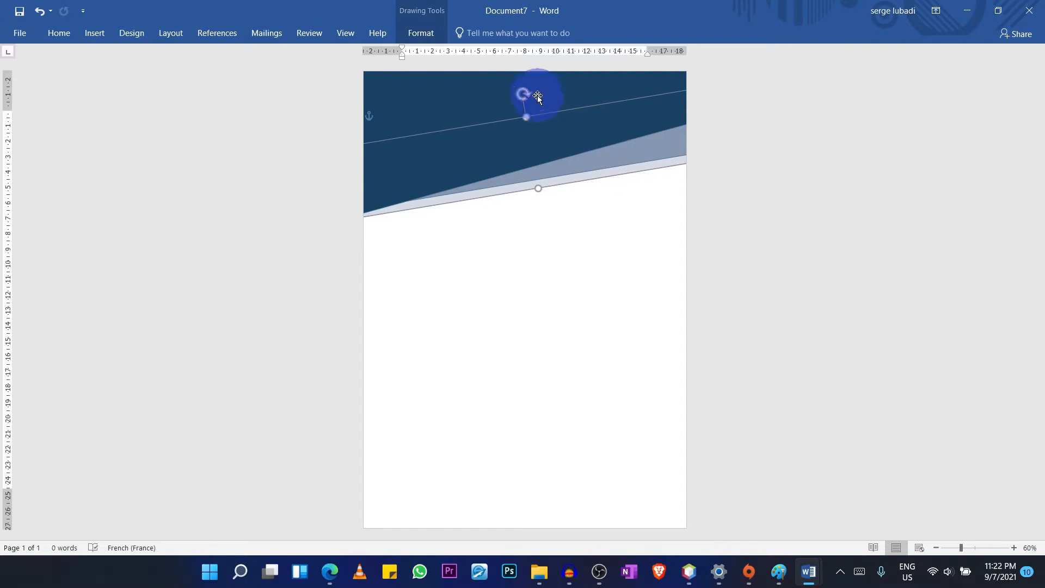
pyautogui.moveTo(524, 92); pyautogui.dragTo(556, 115)
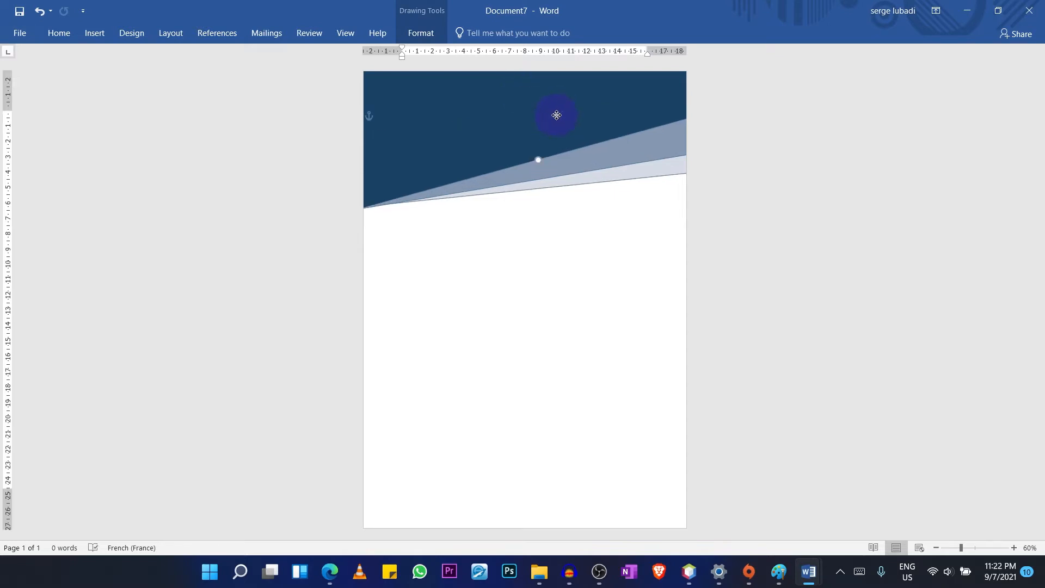
pyautogui.hotkey('ctrl', 'z')
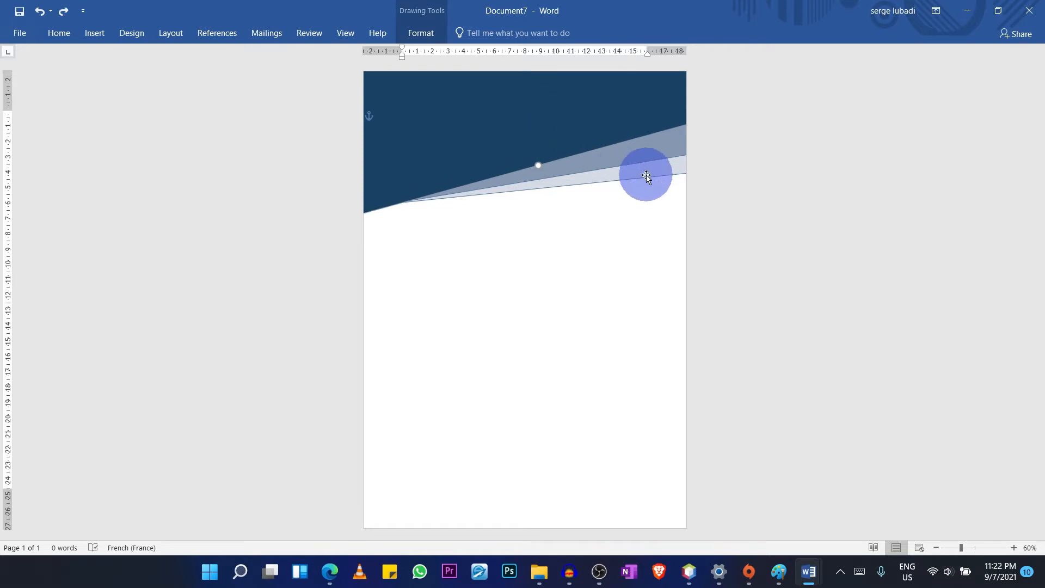
pyautogui.click(646, 175)
pyautogui.moveTo(597, 119); pyautogui.dragTo(659, 173)
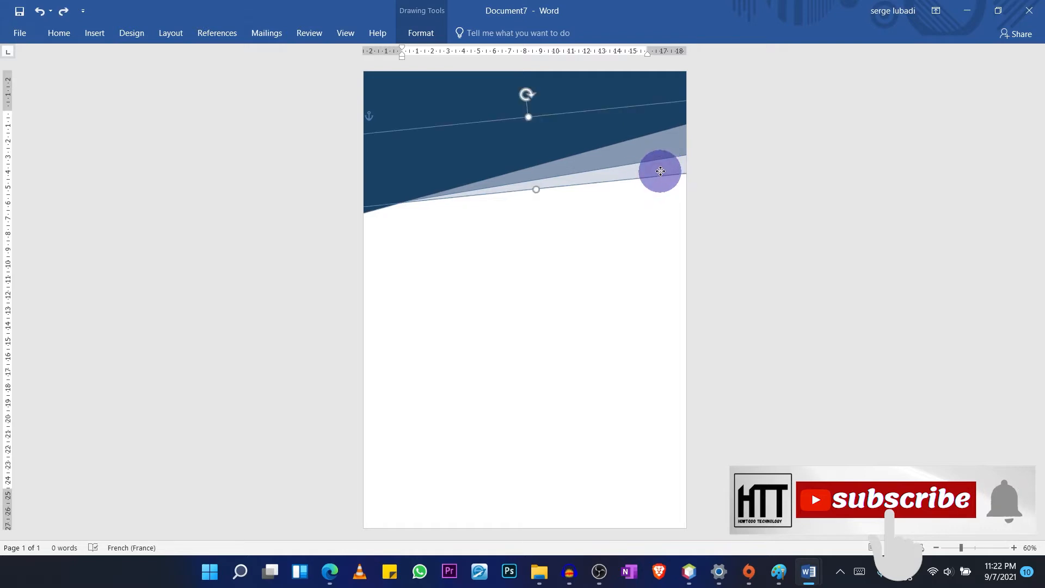
# Step: Nudge the light band up and rotate it slightly counter-clockwise to leave a narrow strip below the blue-gray wedge
pyautogui.press('Up')
pyautogui.press('Up')
pyautogui.press('Down')
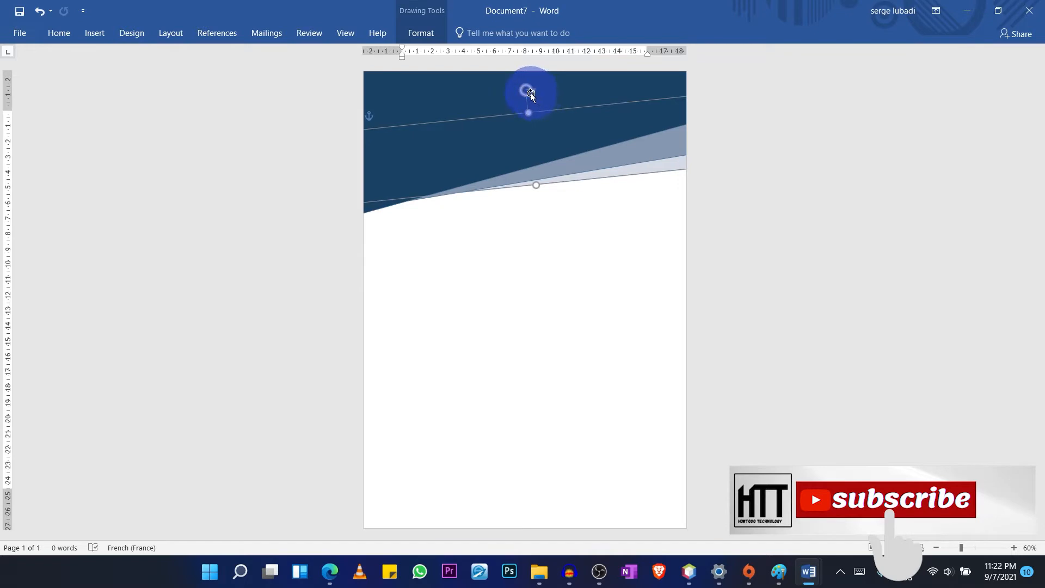
pyautogui.moveTo(531, 93); pyautogui.dragTo(526, 93)
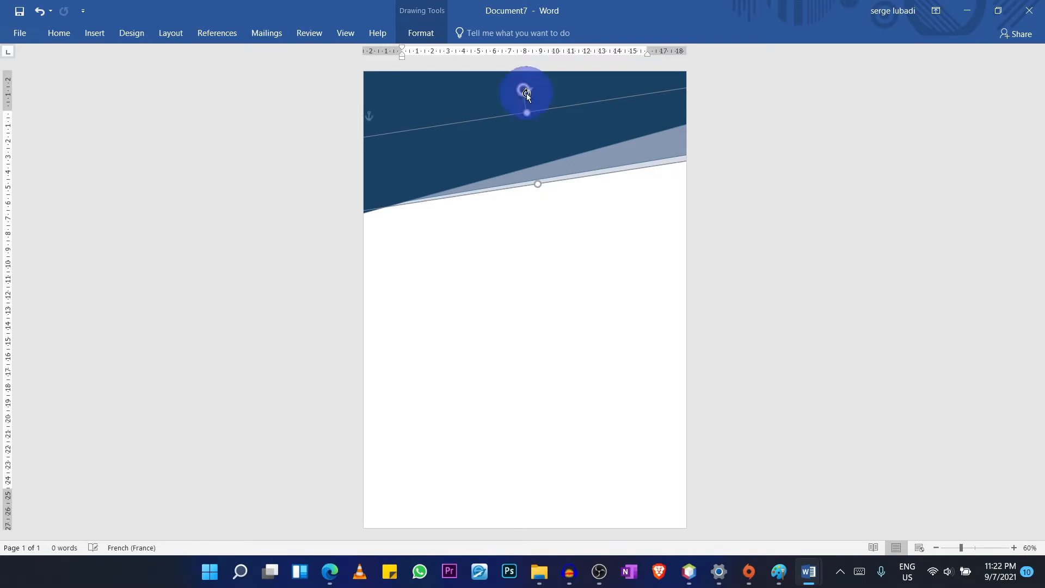
pyautogui.moveTo(554, 112); pyautogui.dragTo(564, 118)
pyautogui.hotkey('ctrl', 'z')
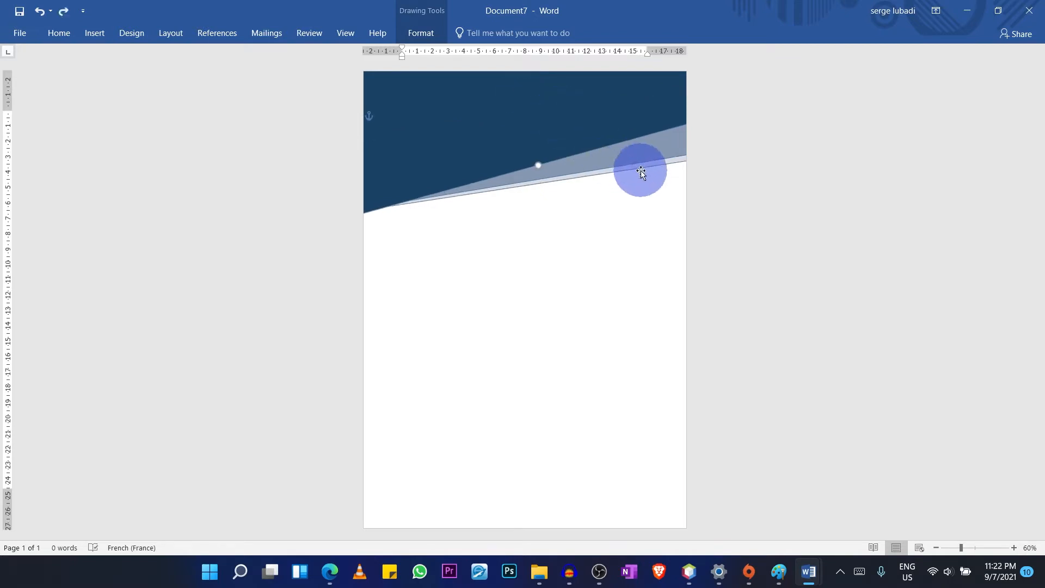
pyautogui.click(642, 172)
pyautogui.click(592, 119)
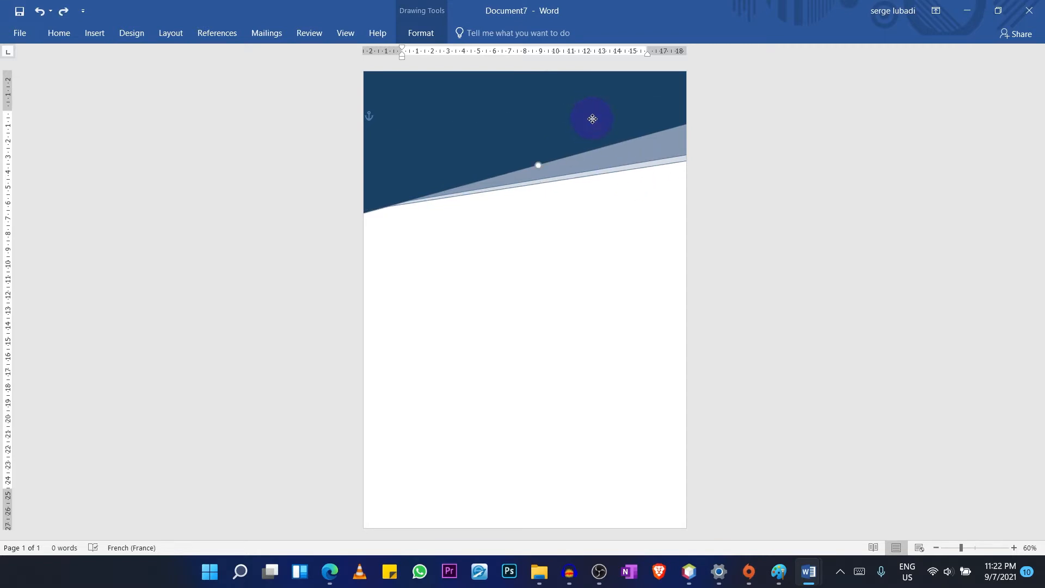
pyautogui.click(600, 197)
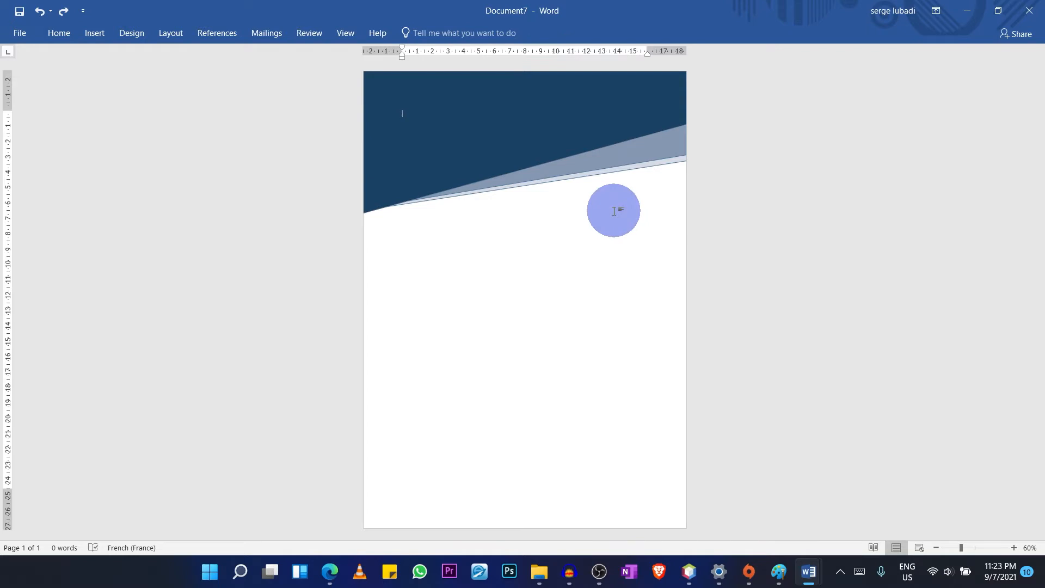
# Step: Remove the outline from the light blue-gray band
pyautogui.click(661, 164)
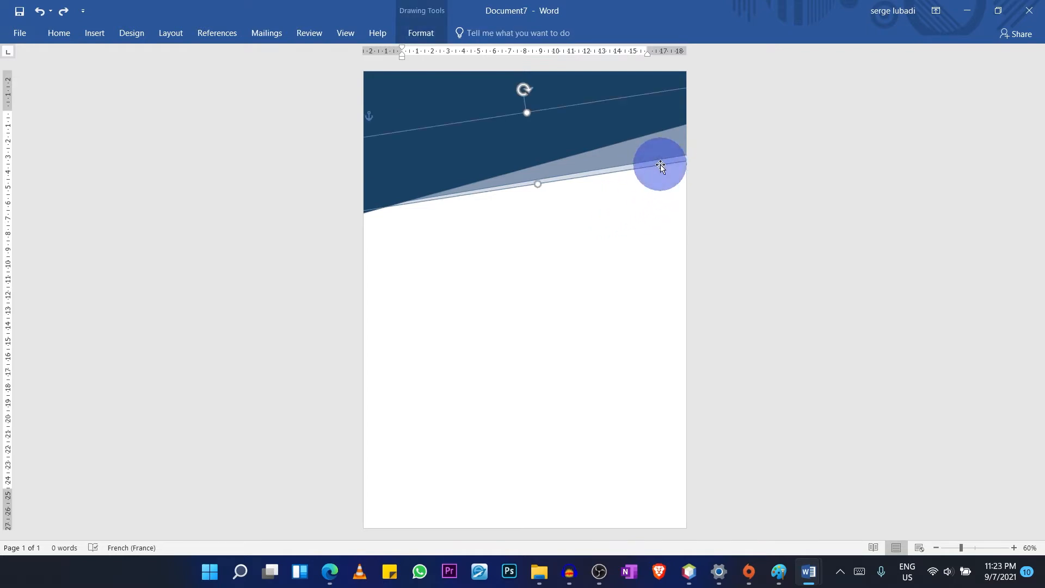
pyautogui.click(434, 38)
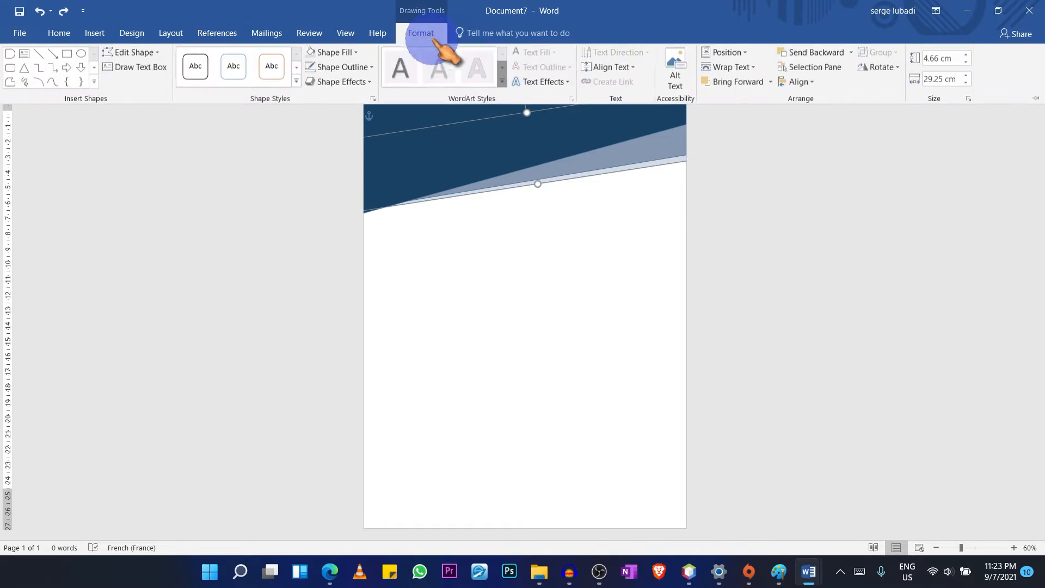
pyautogui.click(370, 67)
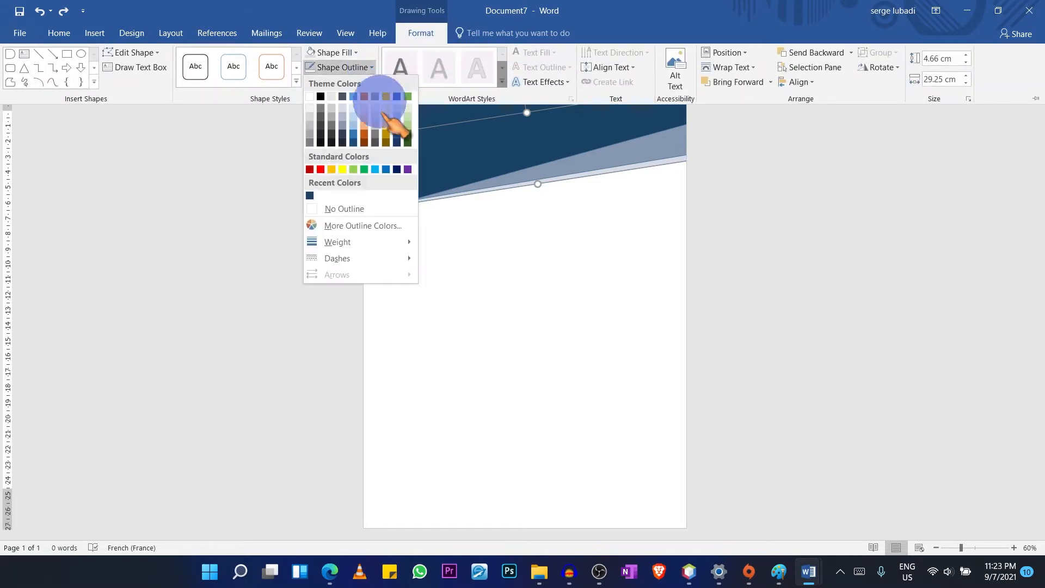
pyautogui.click(344, 209)
pyautogui.click(605, 285)
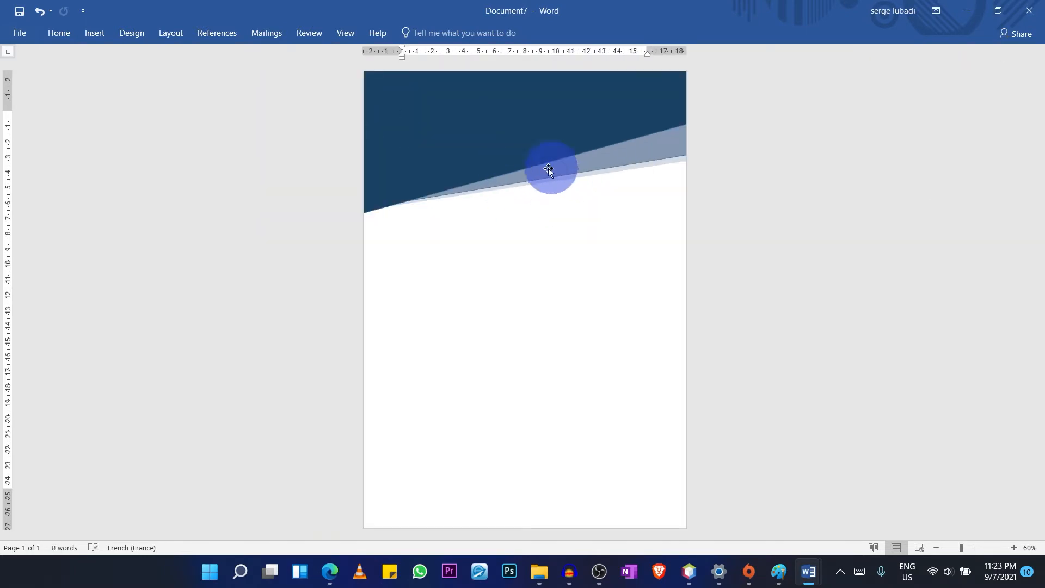
# Step: Draw a circle about 10.8 cm high and 10.6 cm wide and place it over the header near the page's upper-left corner
pyautogui.click(97, 34)
pyautogui.click(196, 82)
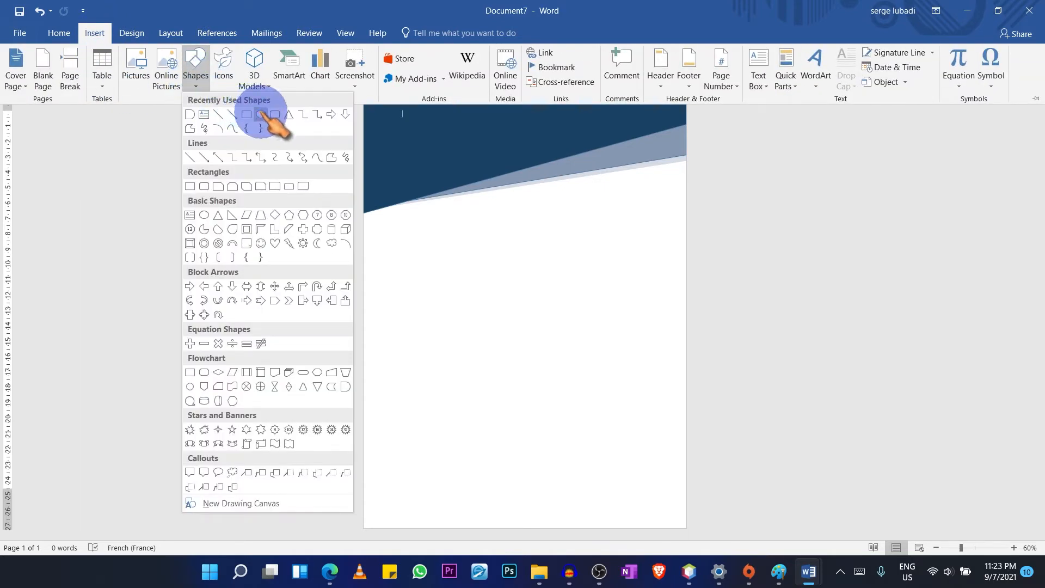
pyautogui.click(261, 115)
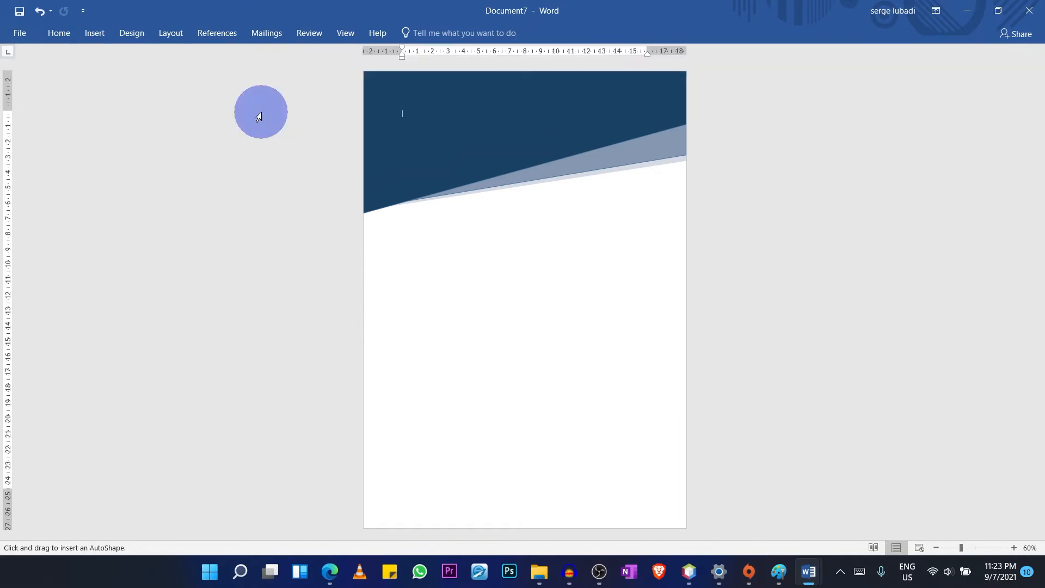
pyautogui.moveTo(388, 97)
pyautogui.mouseDown()
pyautogui.moveTo(453, 207)
pyautogui.moveTo(541, 228)
pyautogui.moveTo(551, 263)
pyautogui.mouseUp()
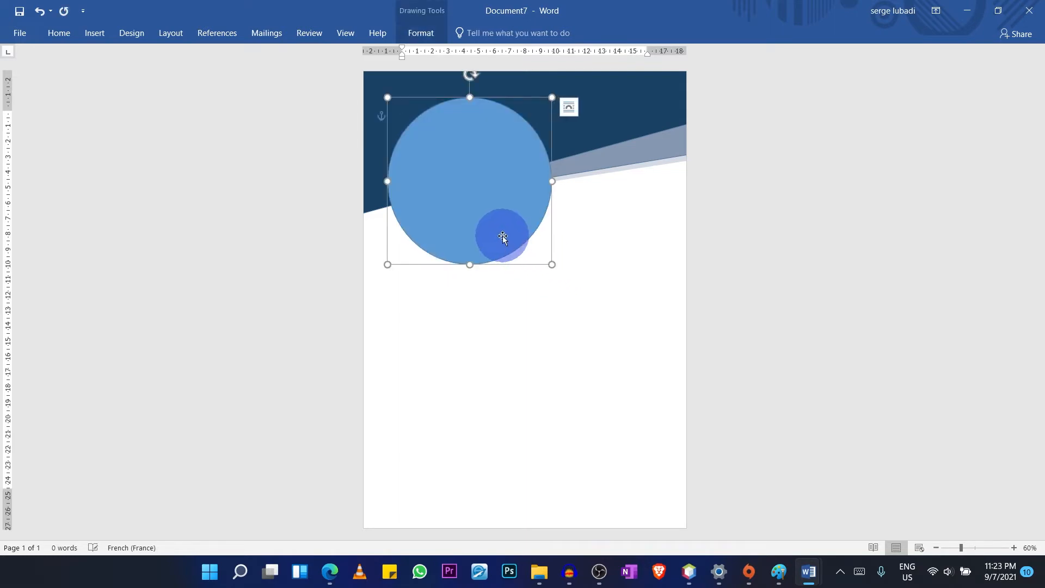
pyautogui.moveTo(502, 235); pyautogui.dragTo(484, 216)
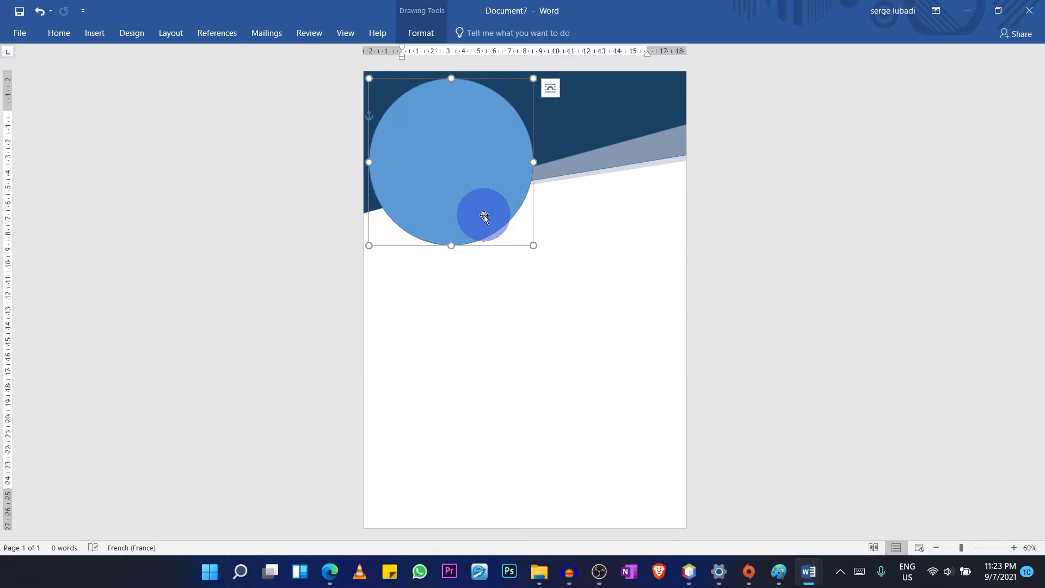
# Step: Fill the circle with the picture file "passport size photoLS.jpg" from the computer
pyautogui.click(423, 37)
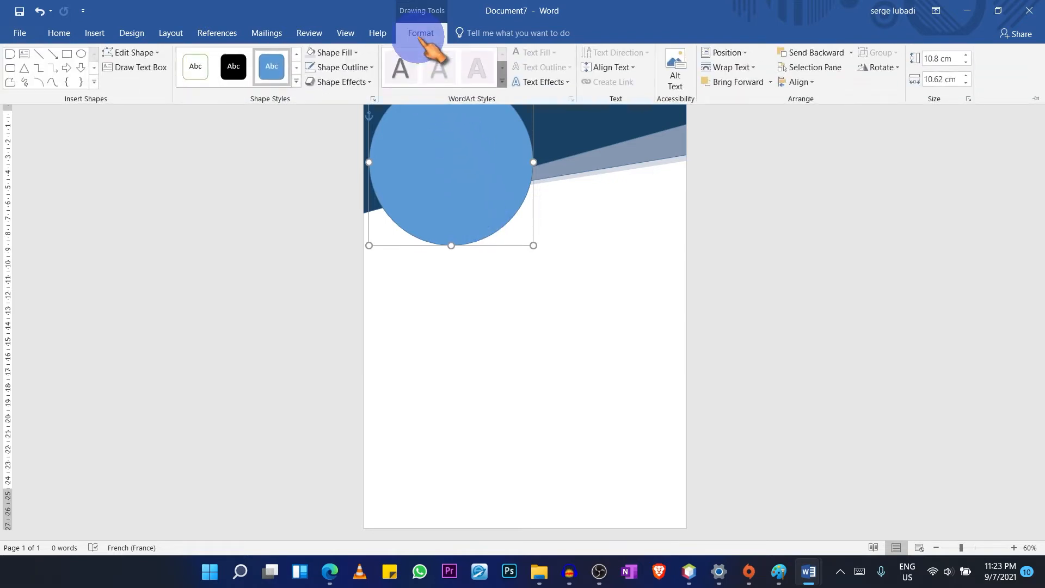
pyautogui.click(359, 53)
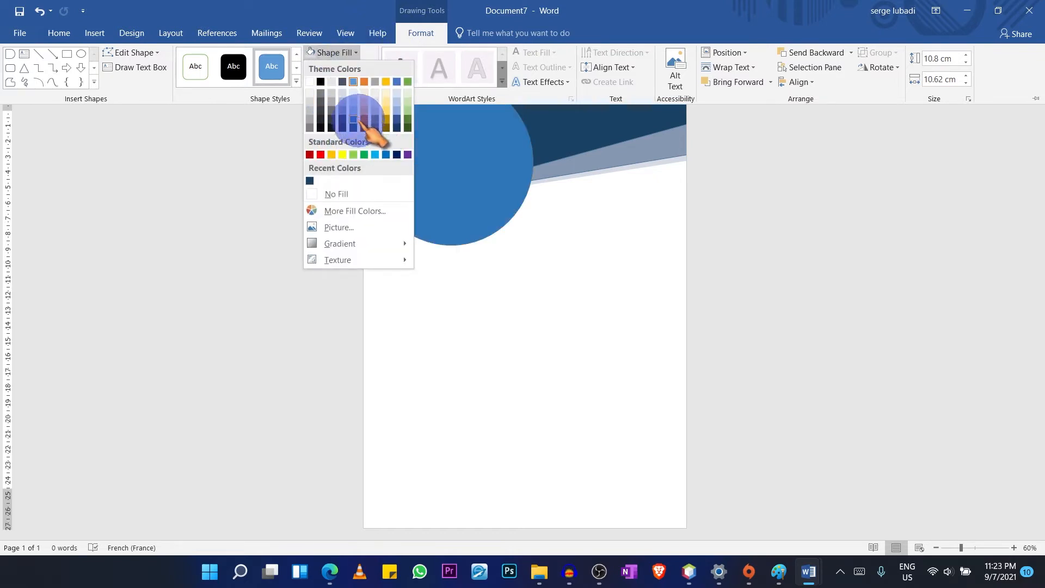
pyautogui.click(340, 227)
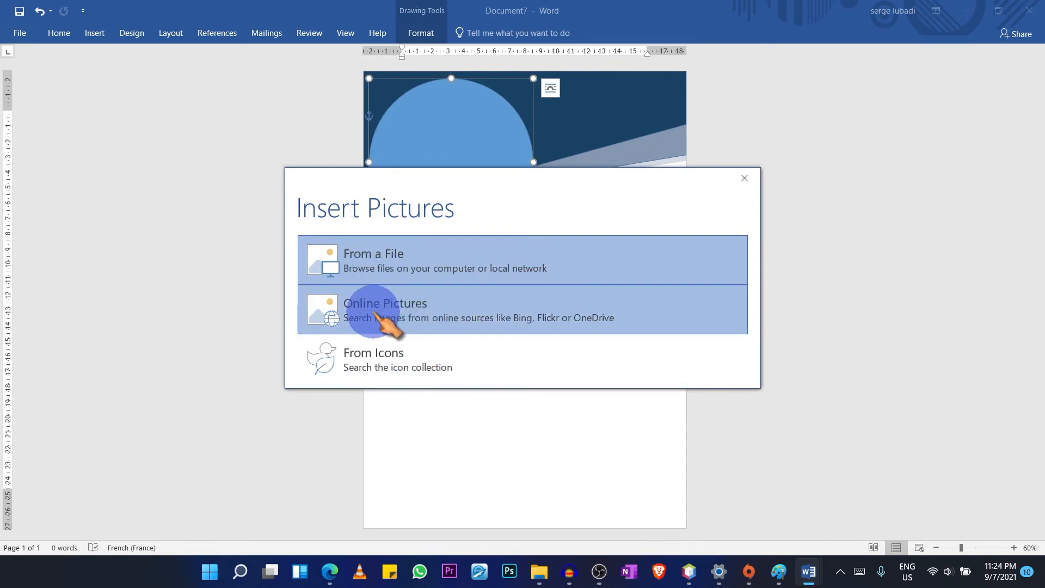
pyautogui.click(400, 268)
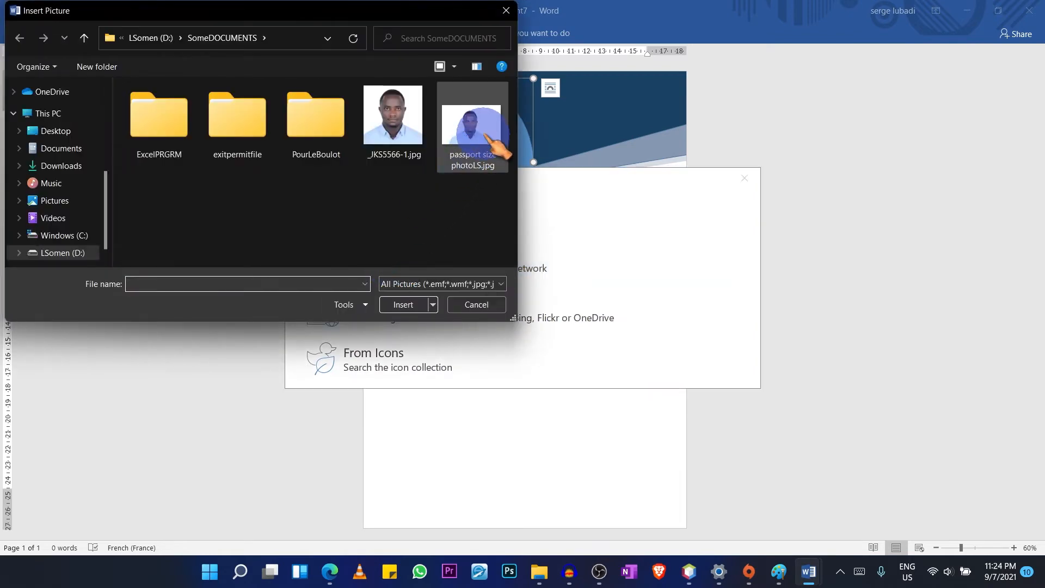
pyautogui.doubleClick(487, 139)
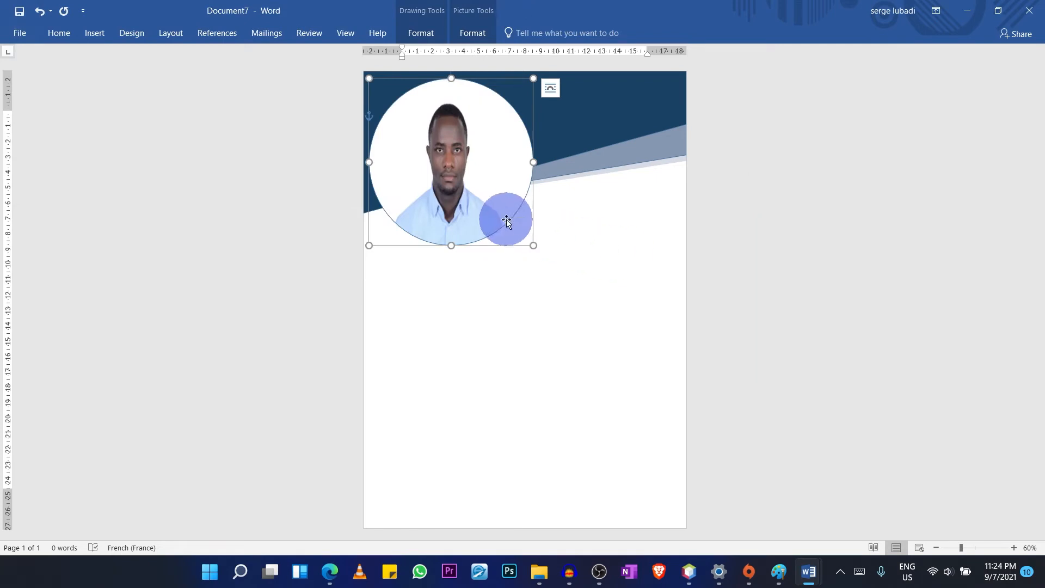
# Step: Crop the photo circle to about 9.7 cm high and 9.8 cm wide, and enlarge and reposition the picture inside it
pyautogui.click(472, 34)
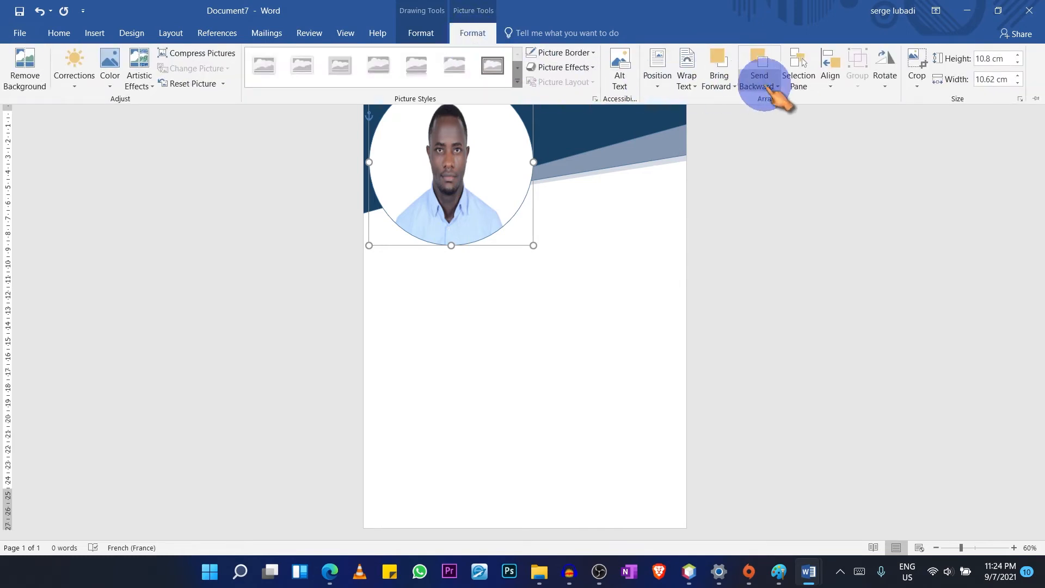
pyautogui.click(916, 65)
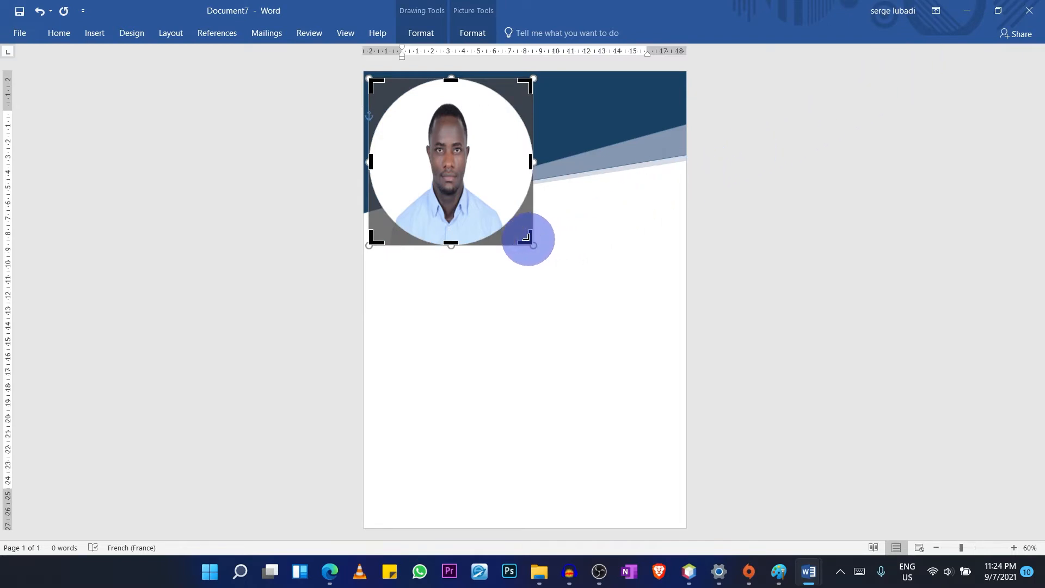
pyautogui.moveTo(526, 238); pyautogui.dragTo(506, 226)
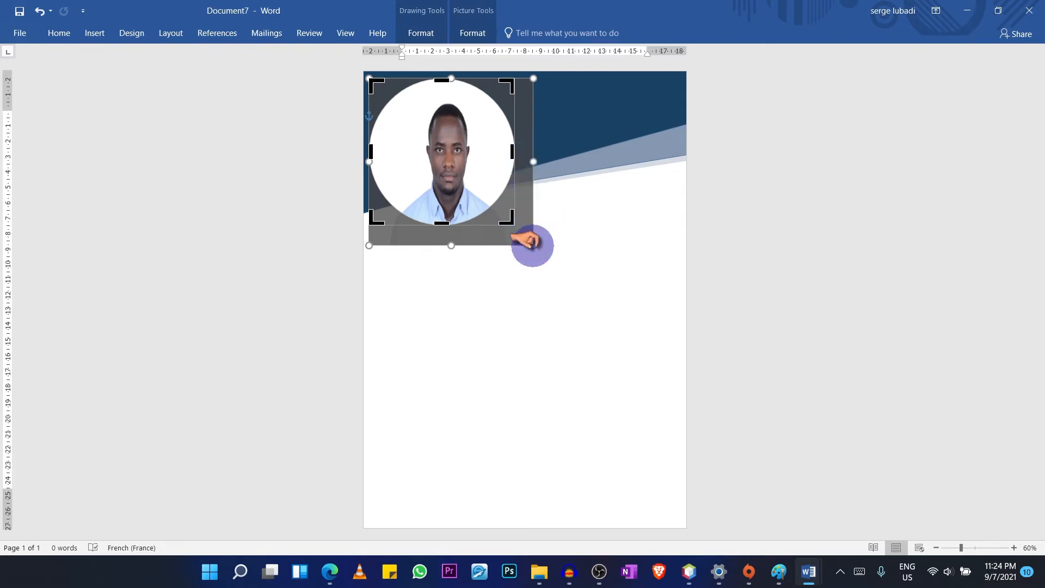
pyautogui.moveTo(532, 245); pyautogui.dragTo(552, 265)
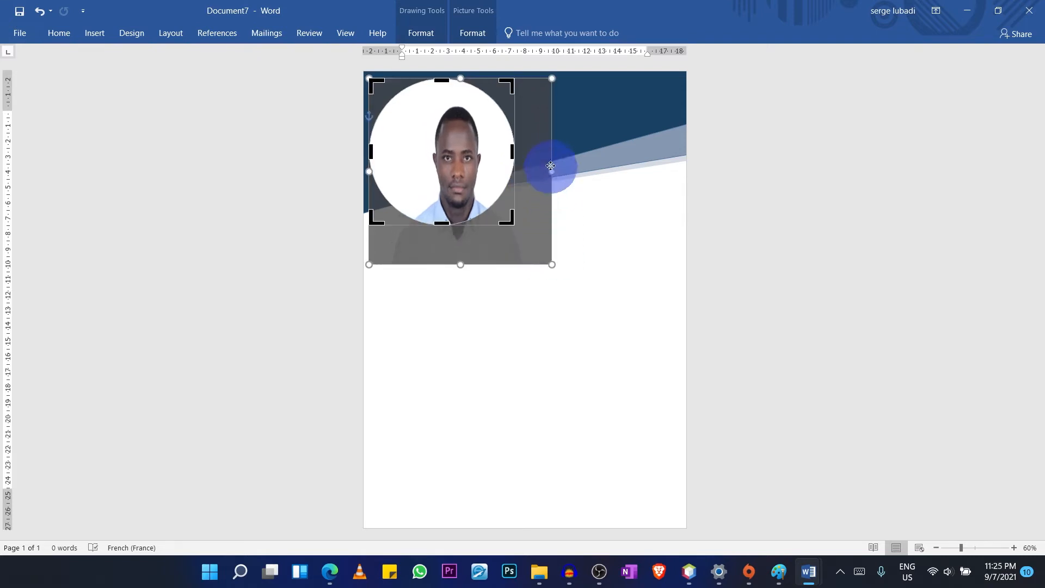
pyautogui.moveTo(539, 165); pyautogui.dragTo(600, 164)
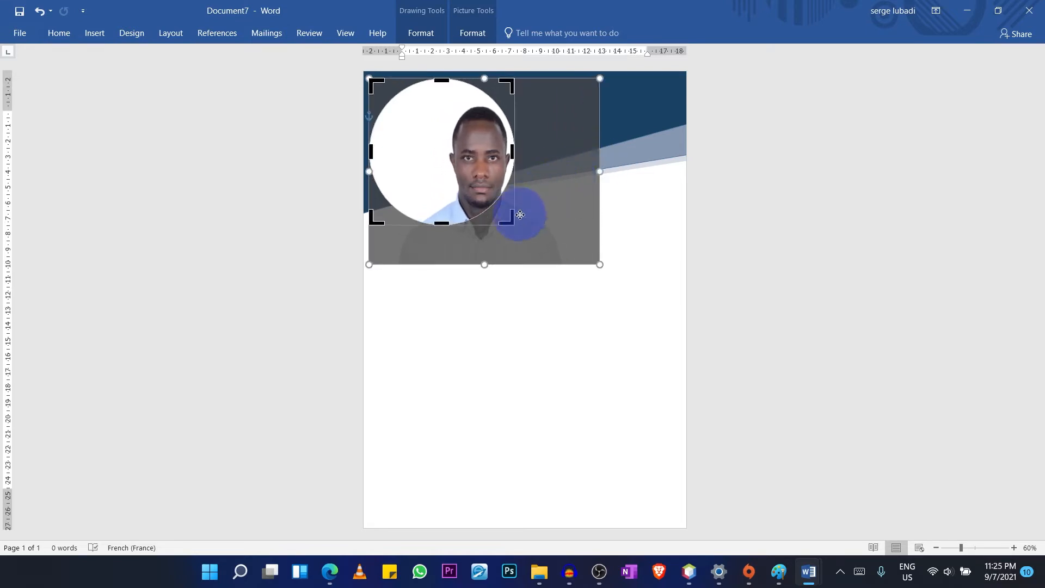
pyautogui.moveTo(508, 216); pyautogui.dragTo(551, 215)
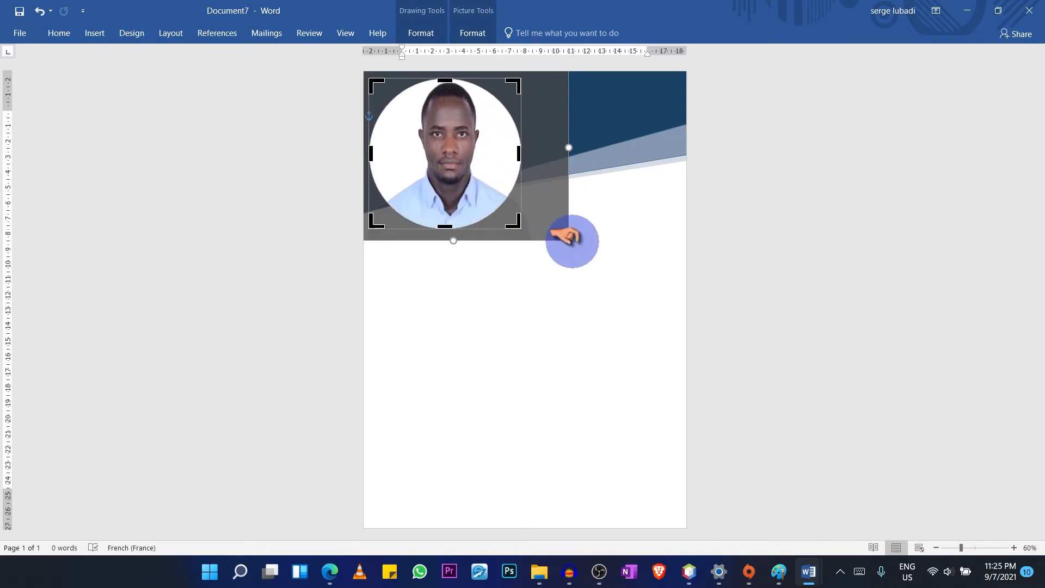
# Step: Fine-tune the picture's size and position to centre the face in the cropped circle, and move the circle up slightly
pyautogui.moveTo(566, 235); pyautogui.dragTo(561, 233)
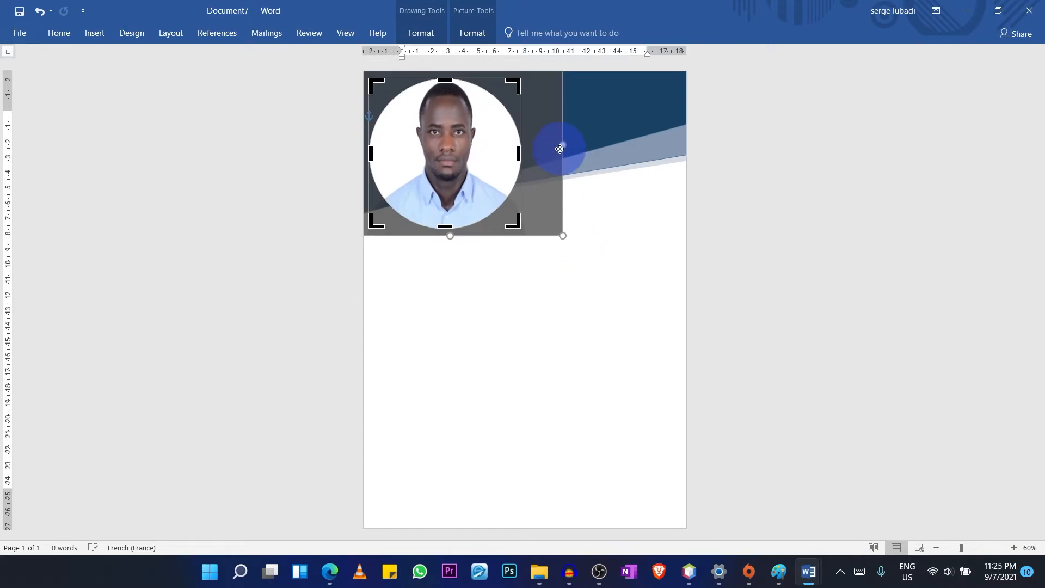
pyautogui.moveTo(559, 148); pyautogui.dragTo(585, 144)
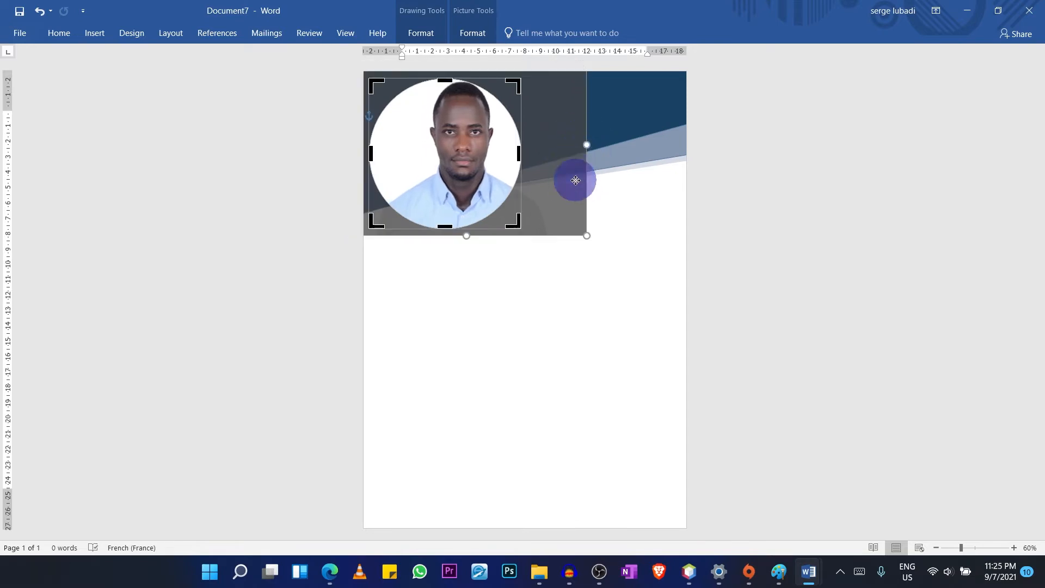
pyautogui.moveTo(573, 180); pyautogui.dragTo(560, 179)
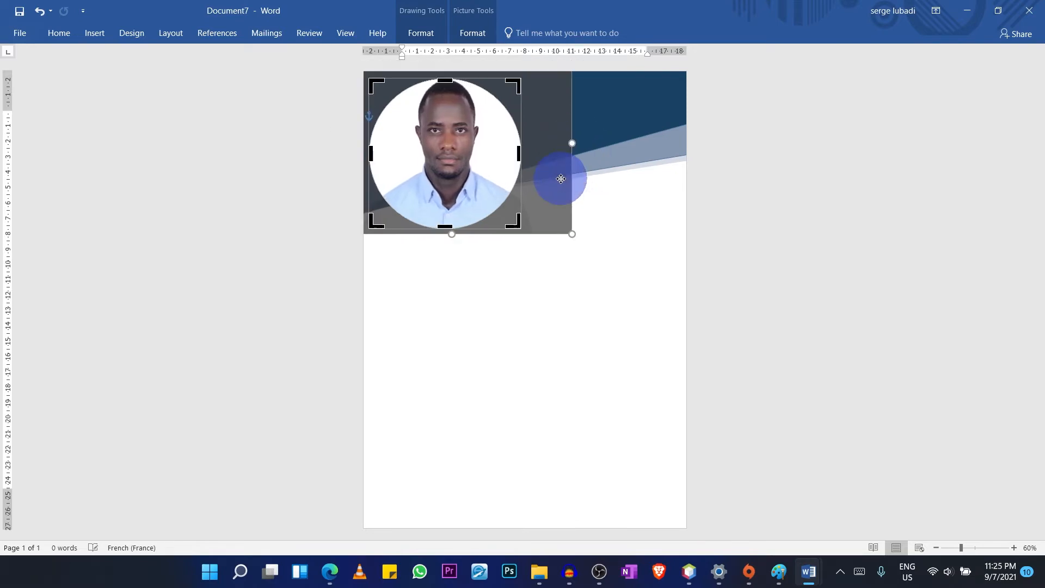
pyautogui.click(591, 193)
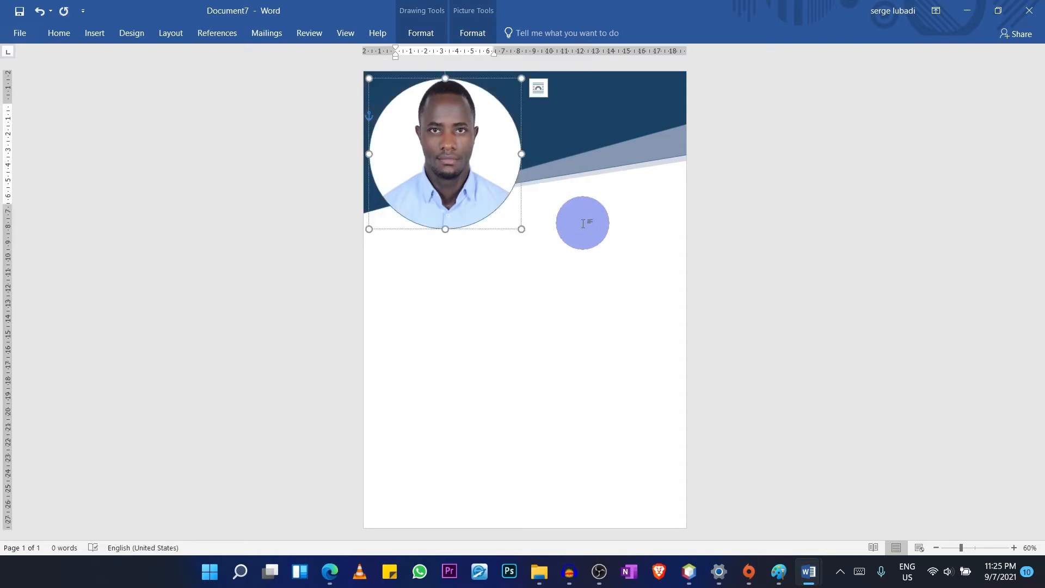
pyautogui.moveTo(511, 191); pyautogui.dragTo(512, 188)
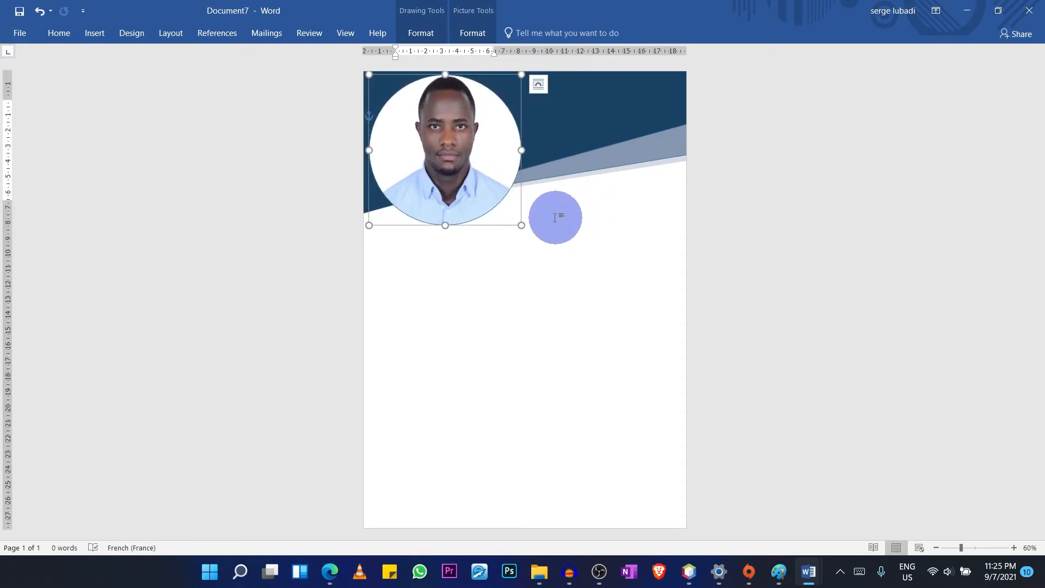
# Step: Give the photo circle a 4½ pt blue-gray outline matching the header's wedge
pyautogui.click(421, 34)
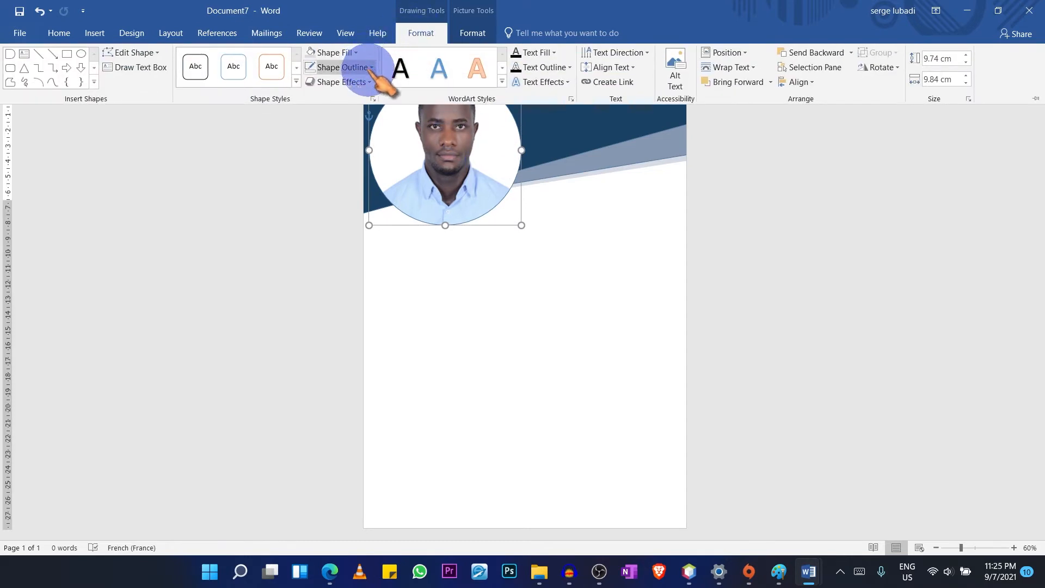
pyautogui.click(372, 67)
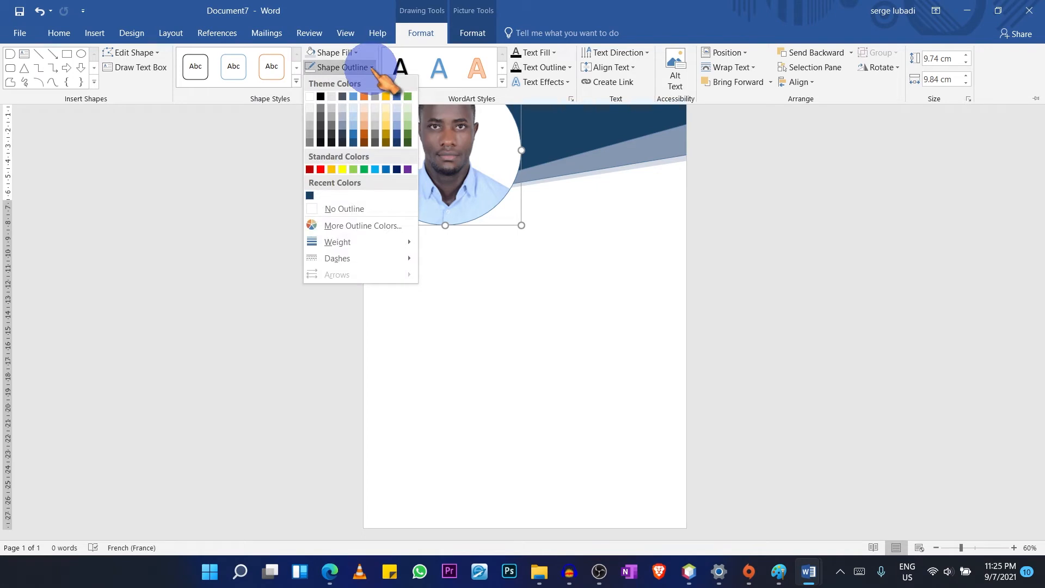
pyautogui.moveTo(392, 243)
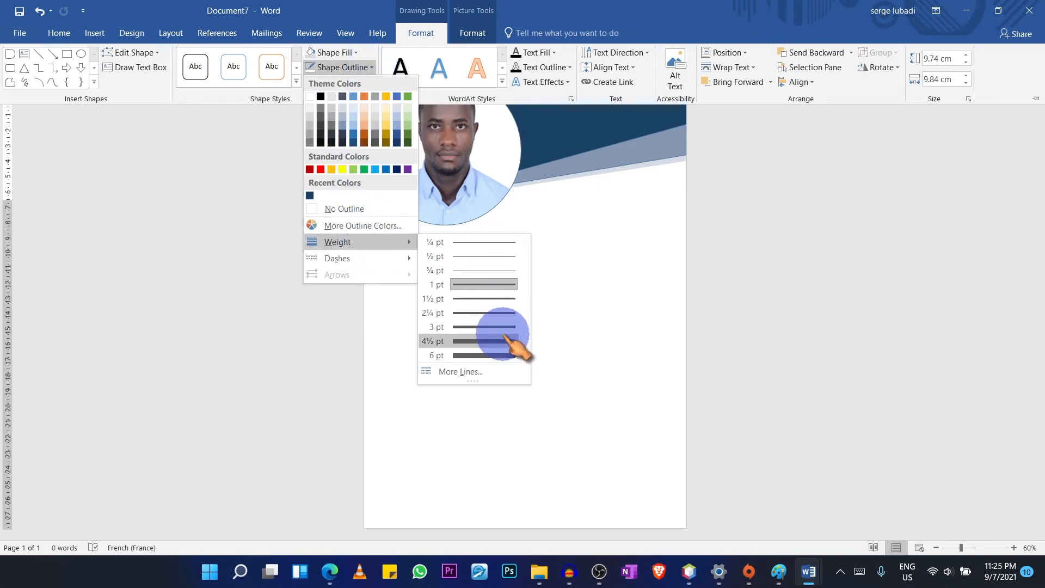
pyautogui.click(506, 339)
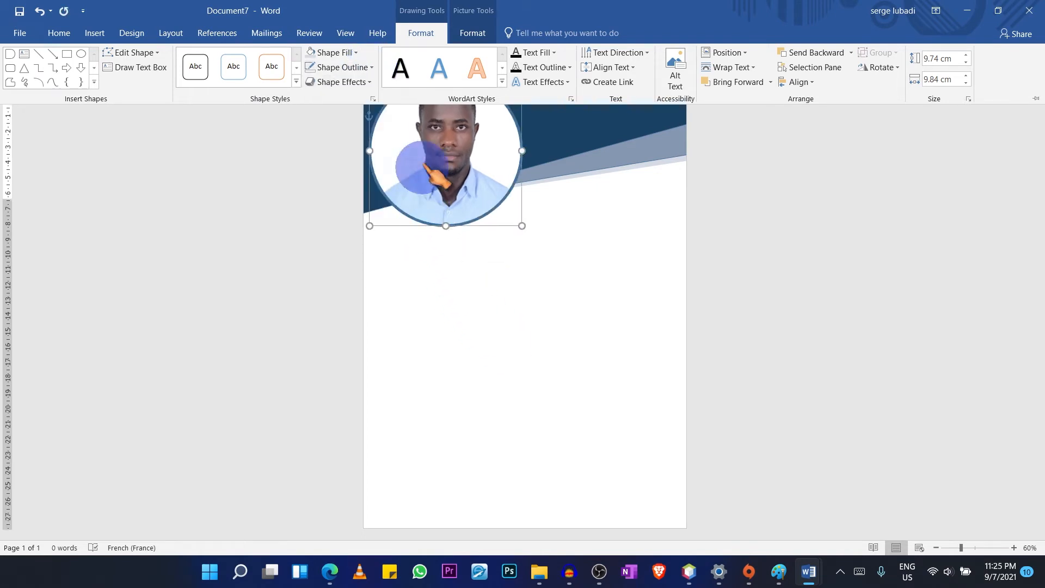
pyautogui.click(370, 67)
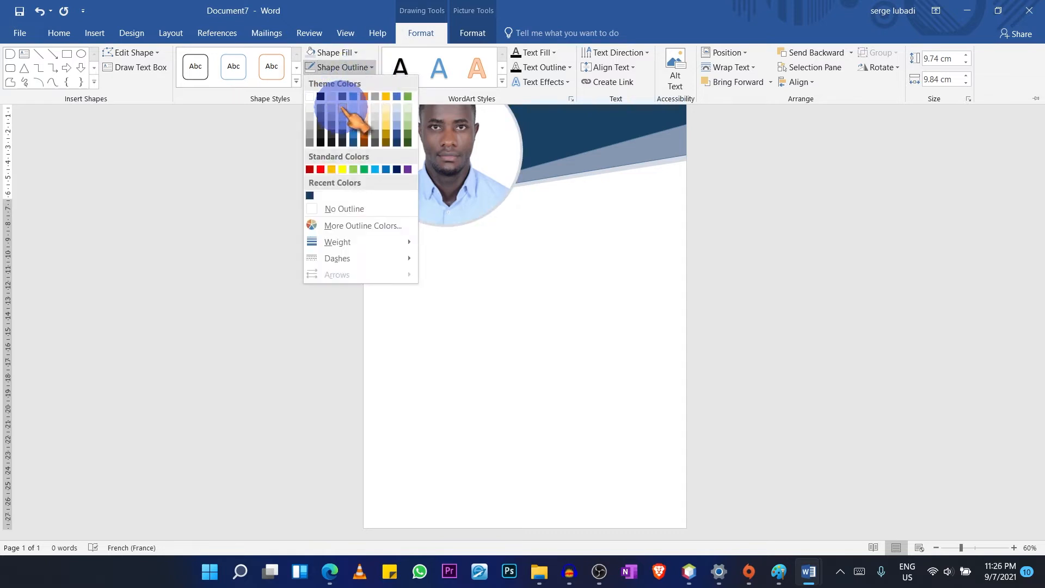
pyautogui.click(343, 125)
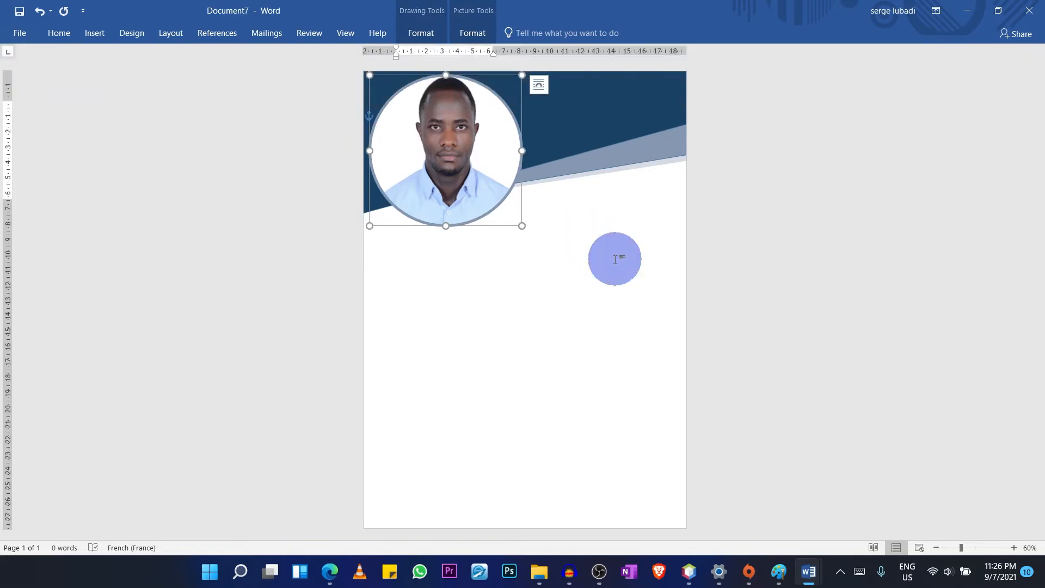
# Step: Consult the finished sample resume, and insert a text box beside the photo on the dark blue header containing the person's full name
pyautogui.hotkey('alt', 'Tab')
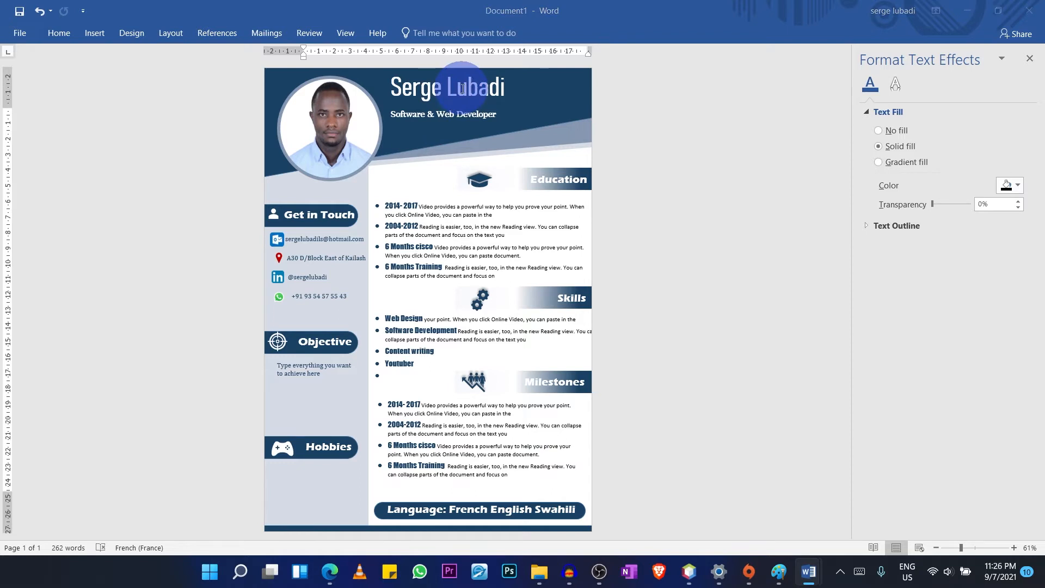
pyautogui.hotkey('alt', 'Tab')
pyautogui.click(568, 261)
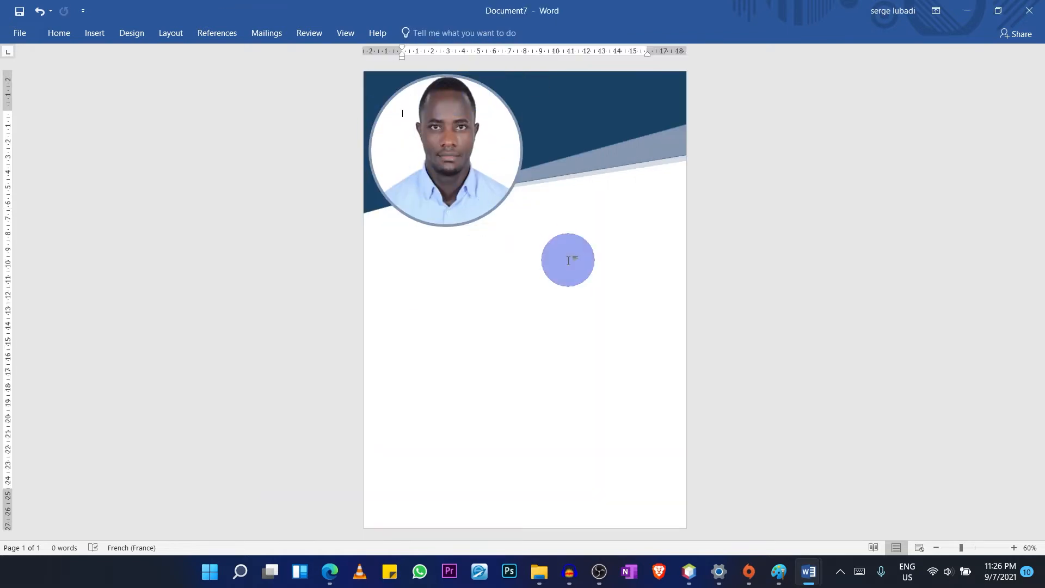
pyautogui.click(94, 34)
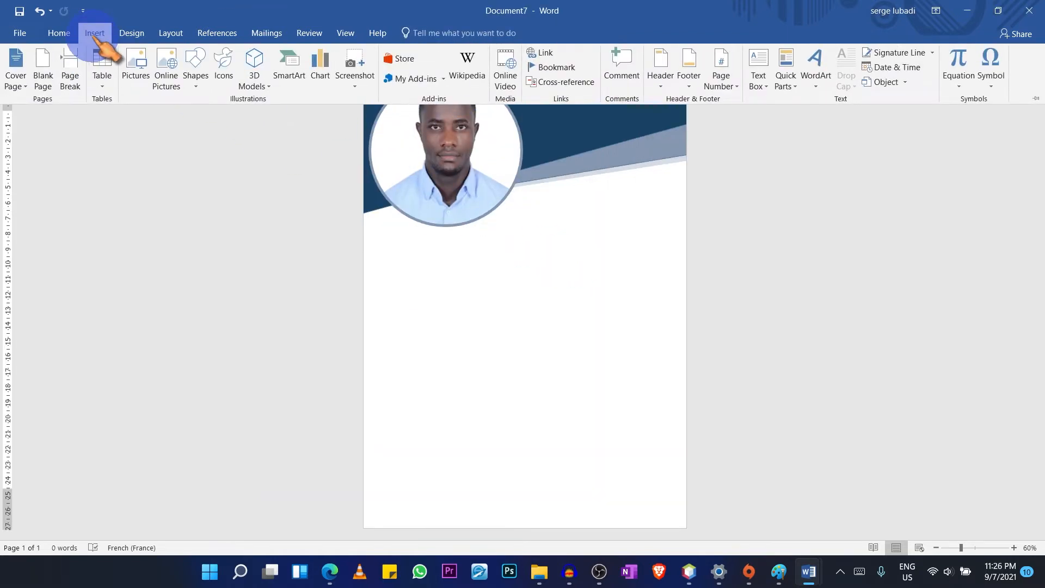
pyautogui.click(197, 79)
pyautogui.click(202, 112)
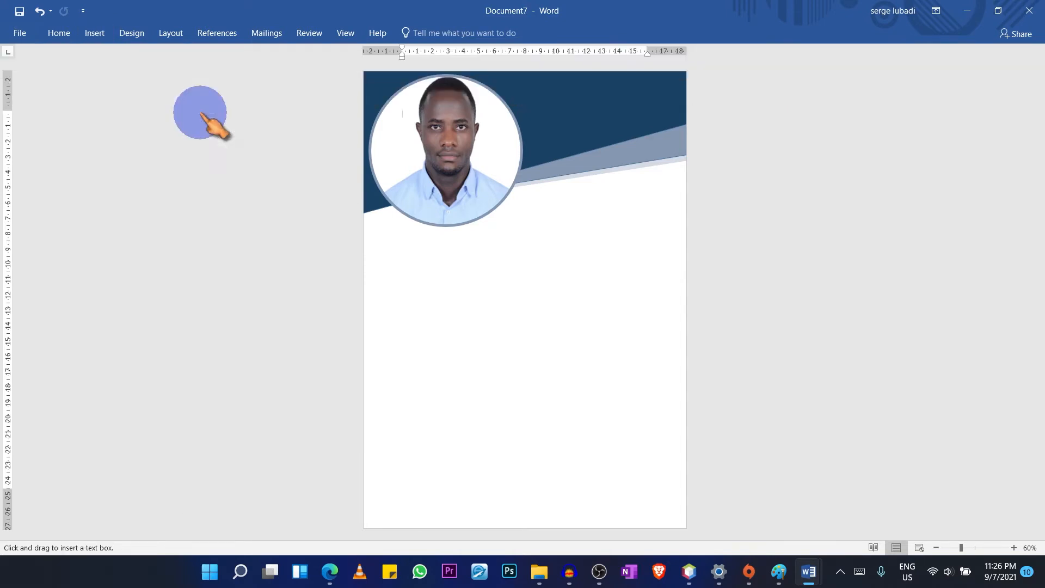
pyautogui.moveTo(531, 83)
pyautogui.mouseDown()
pyautogui.moveTo(549, 151)
pyautogui.moveTo(695, 139)
pyautogui.mouseUp()
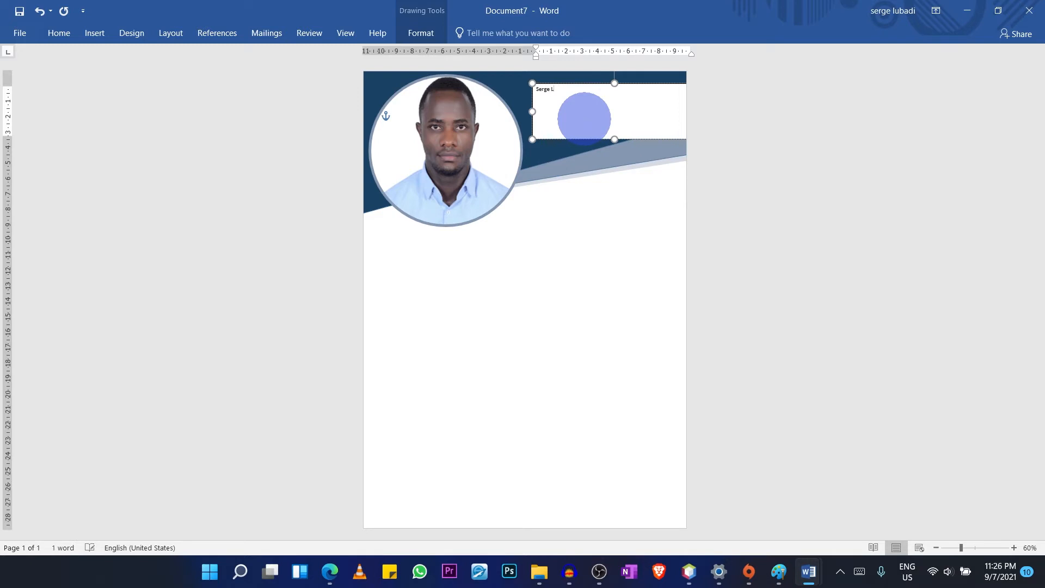
# Step: Set the font of the full name in the header text box to Bahnschrift
pyautogui.tripleClick(584, 119)
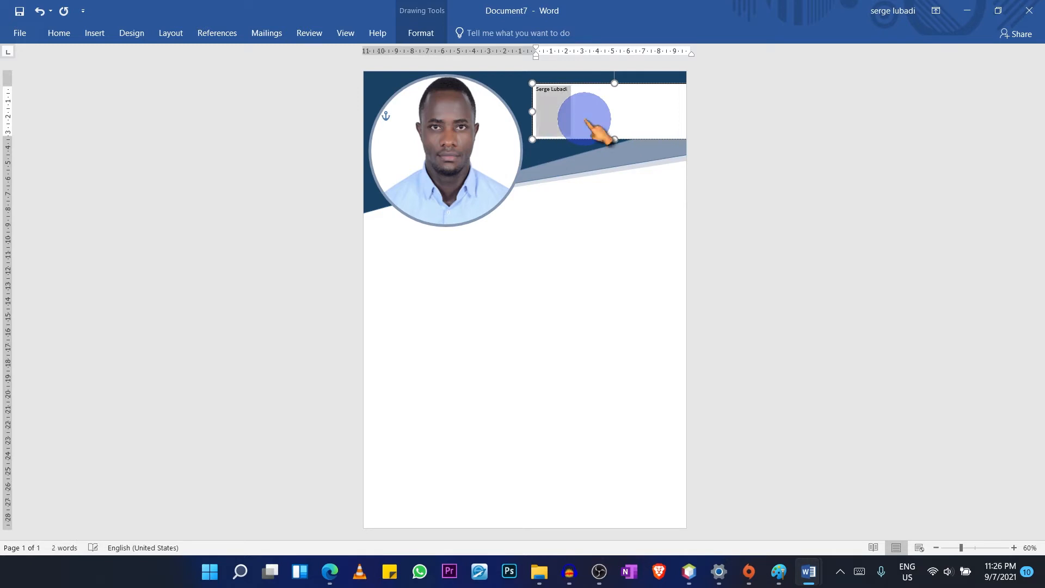
pyautogui.click(59, 33)
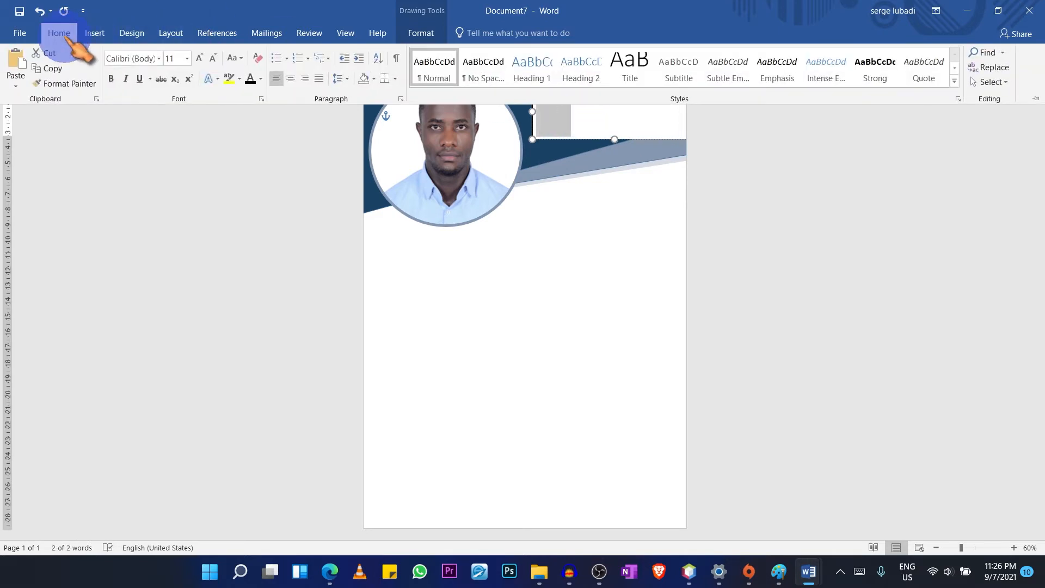
pyautogui.click(160, 58)
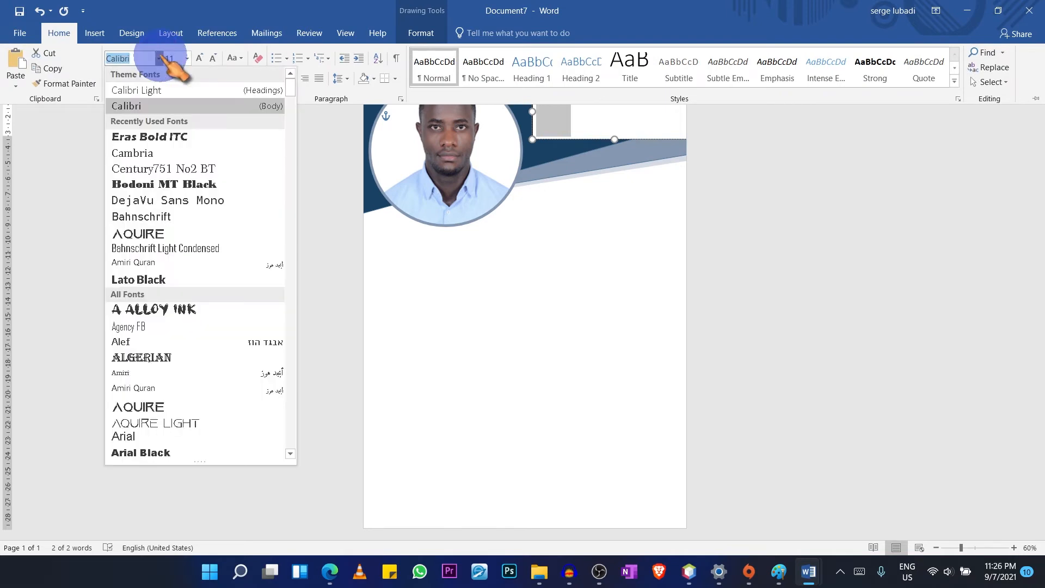
pyautogui.click(141, 217)
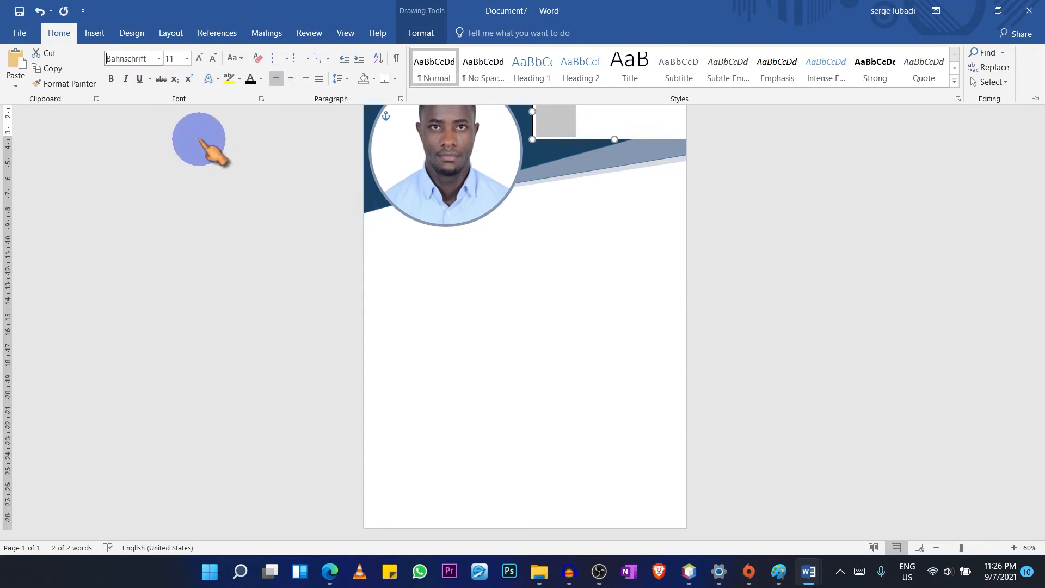
# Step: Enlarge the full name to 48 pt and move its text box so the whole name fits beside the photo
pyautogui.click(200, 58)
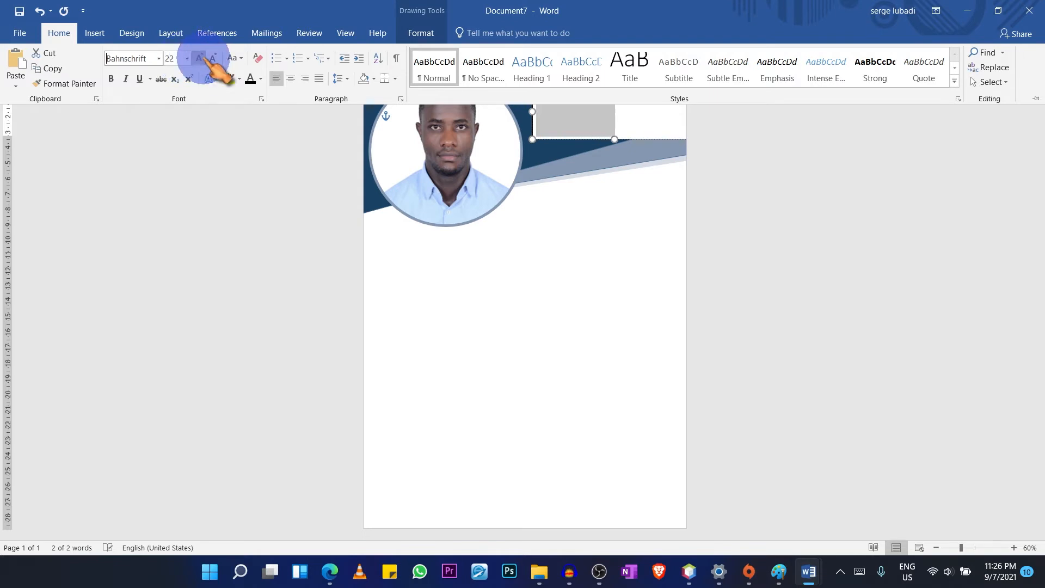
pyautogui.click(200, 58)
pyautogui.click(200, 58)
pyautogui.click(201, 57)
pyautogui.click(200, 57)
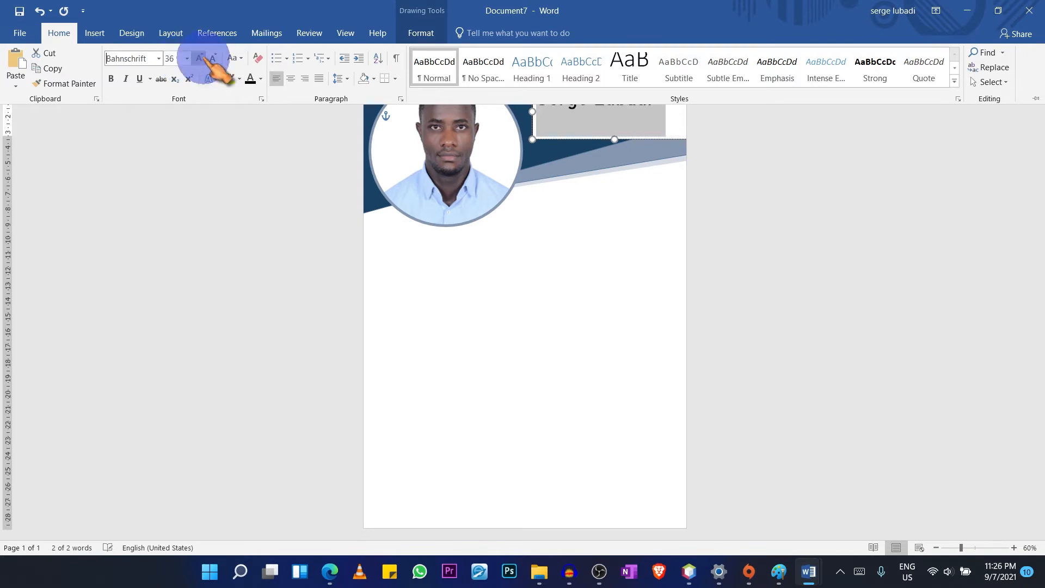
pyautogui.click(200, 58)
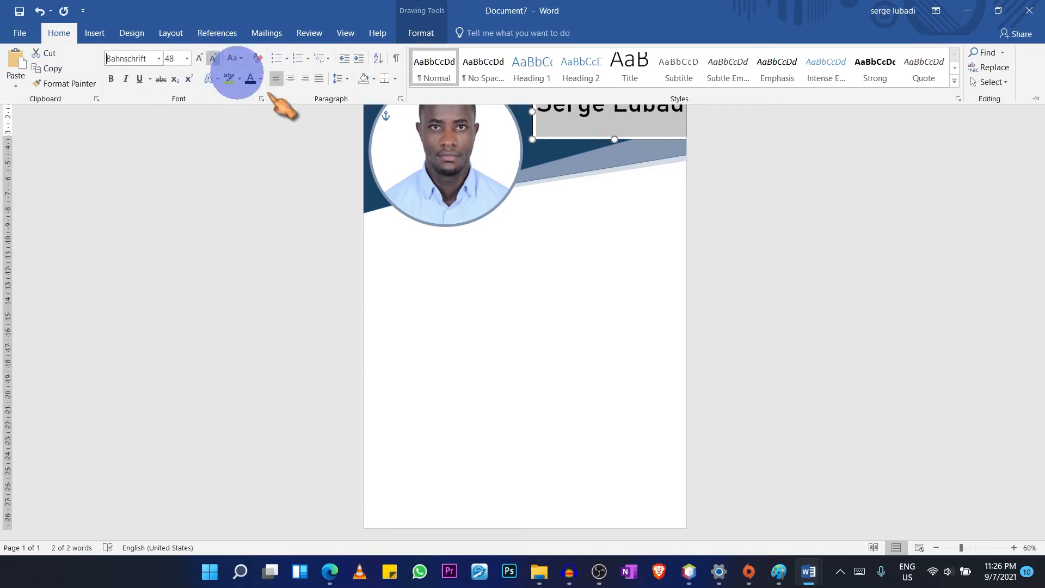
pyautogui.click(568, 272)
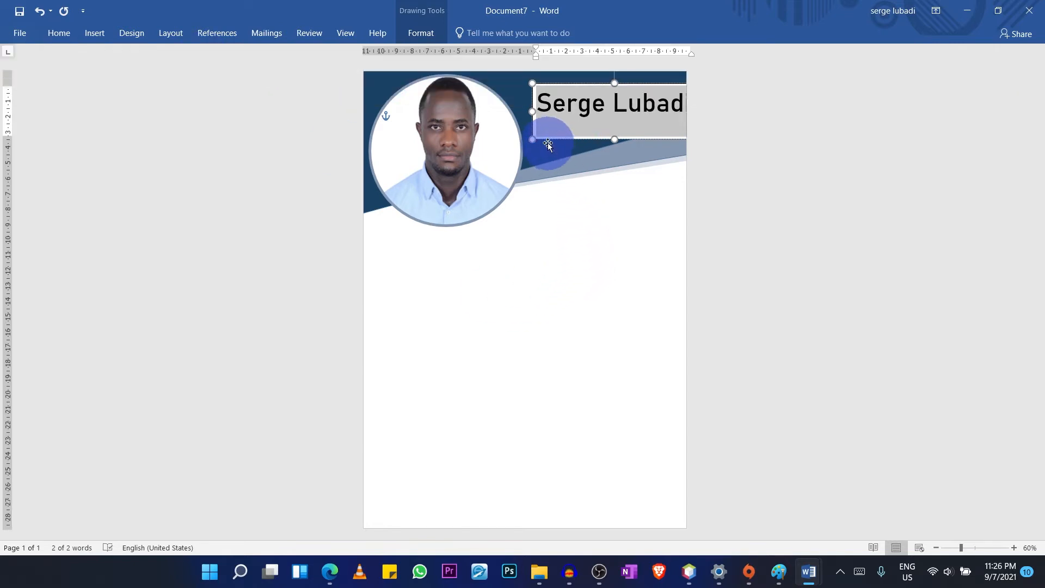
pyautogui.moveTo(547, 143); pyautogui.dragTo(536, 135)
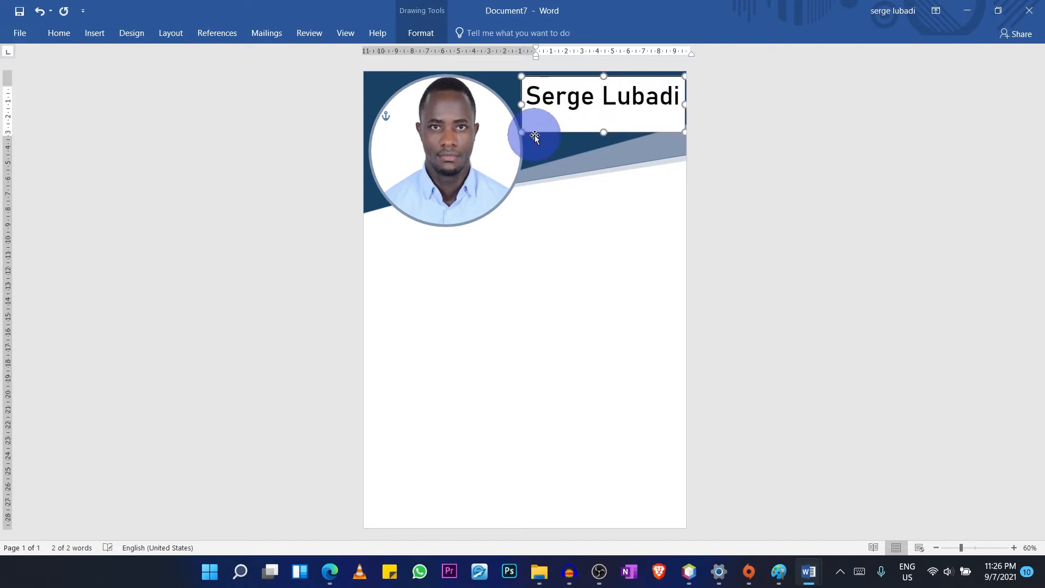
pyautogui.click(613, 182)
# Step: Remove the fill and the outline from the name text box so the dark blue header shows through
pyautogui.click(547, 130)
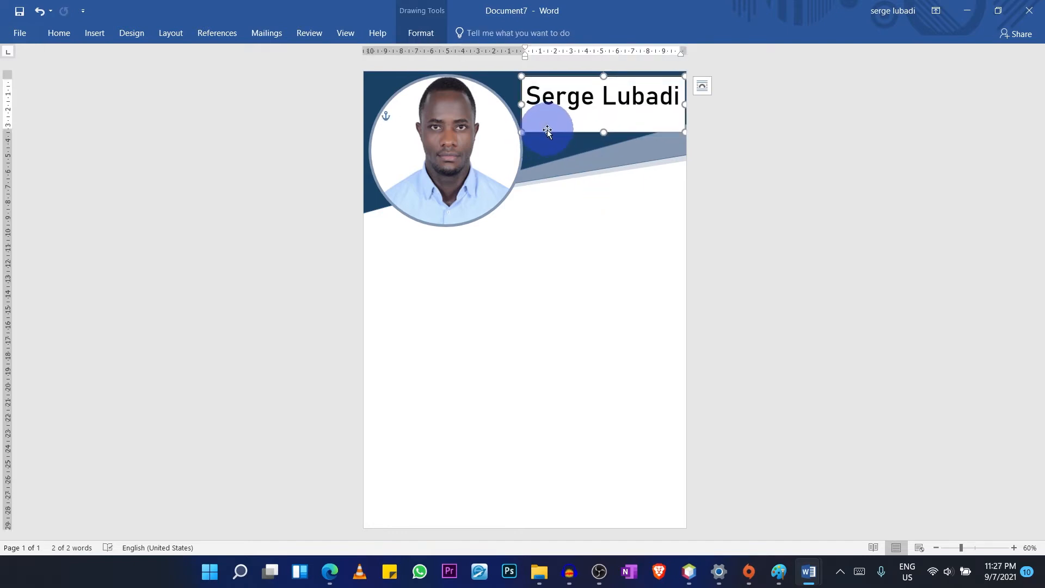
pyautogui.click(434, 38)
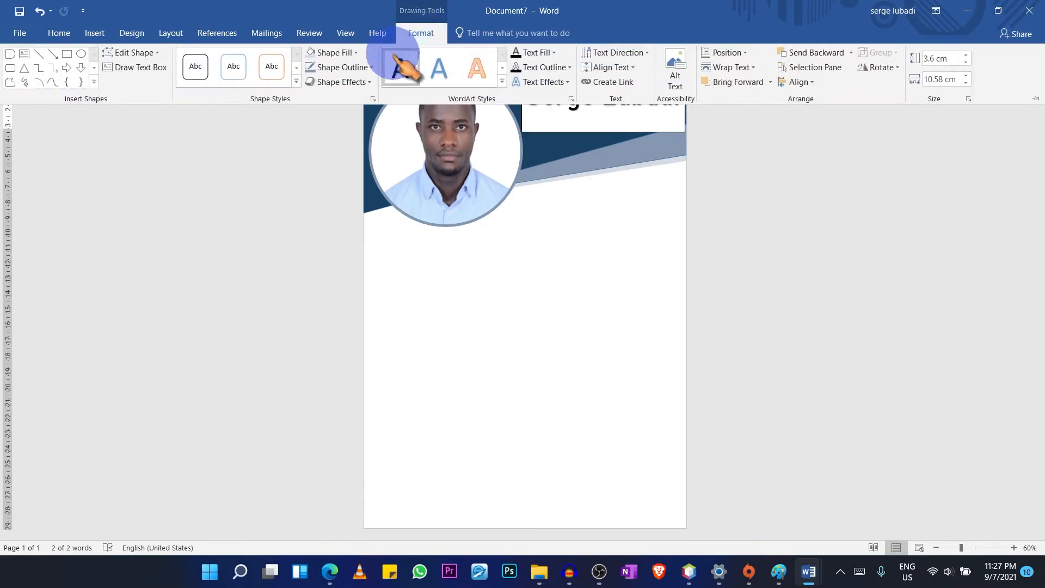
pyautogui.click(349, 53)
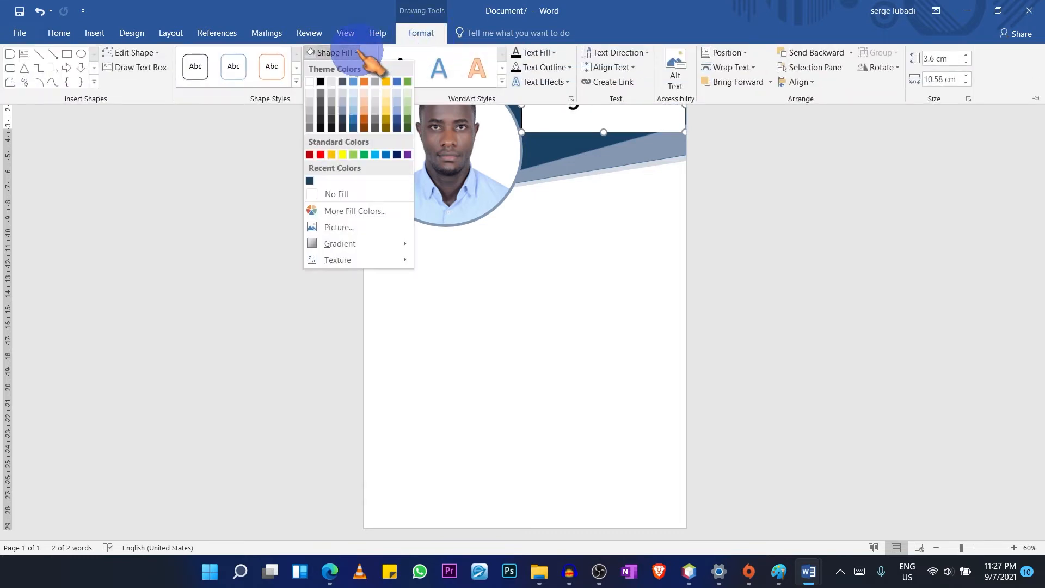
pyautogui.click(346, 195)
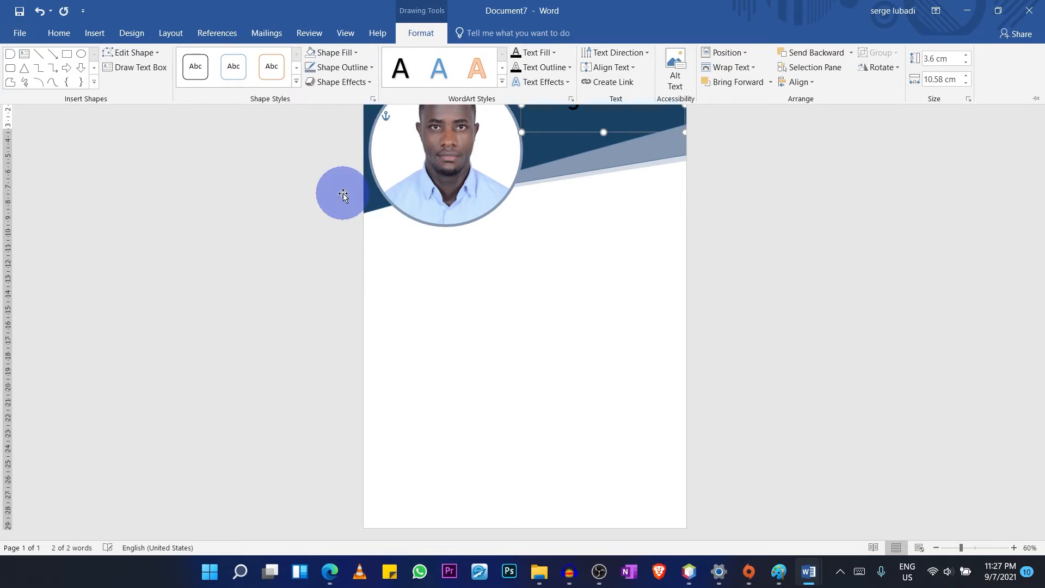
pyautogui.click(372, 67)
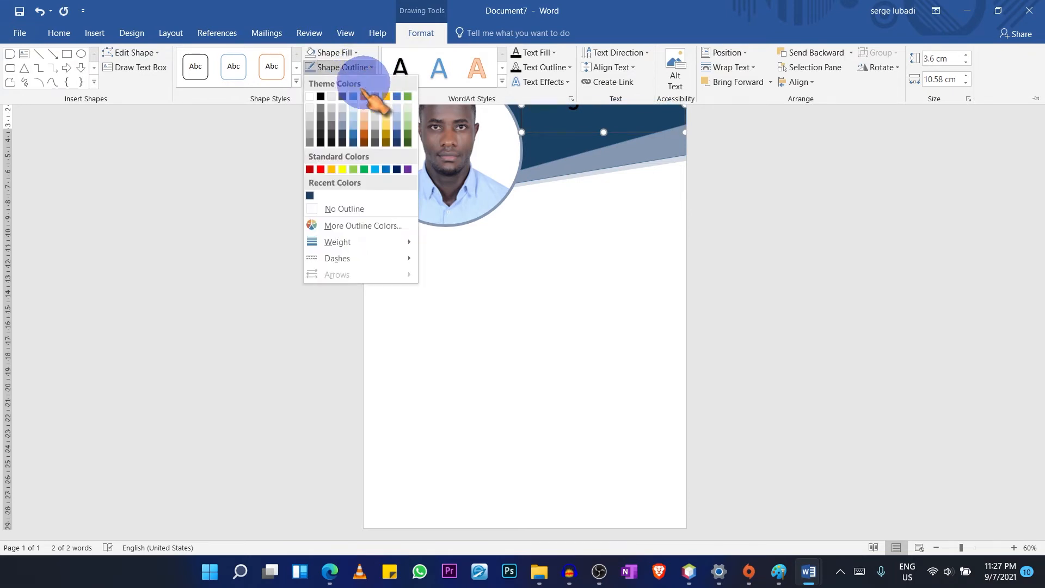
pyautogui.click(343, 209)
pyautogui.hotkey('ctrl', 'F1')
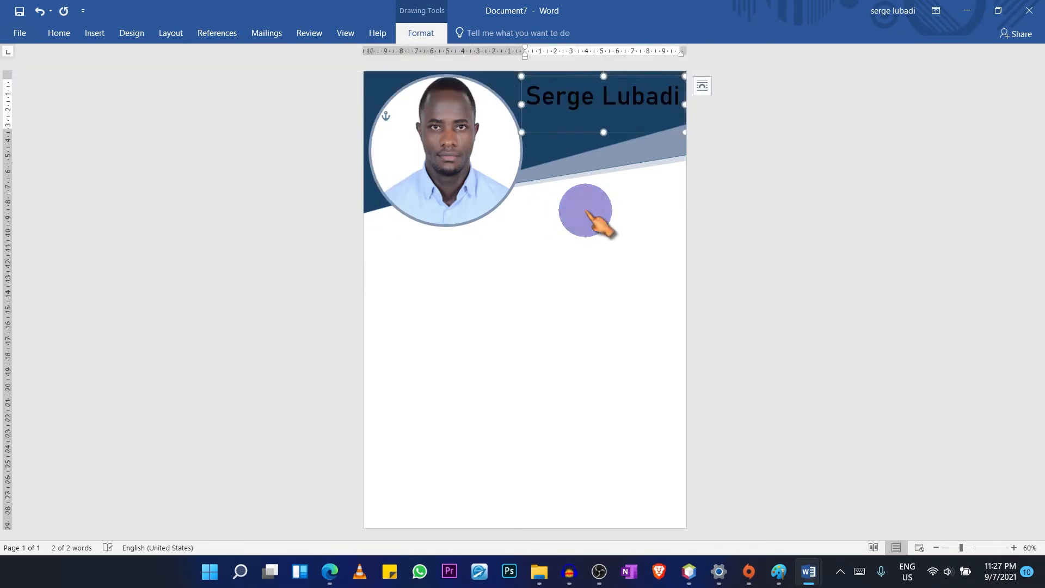
# Step: Change the font color of the full name in the header to white
pyautogui.click(660, 106)
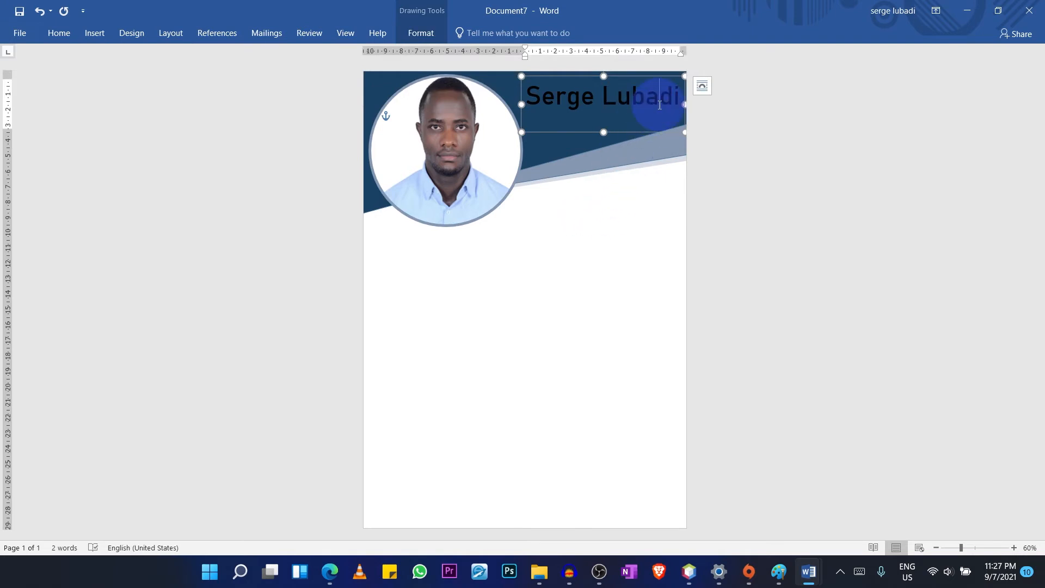
pyautogui.tripleClick(660, 105)
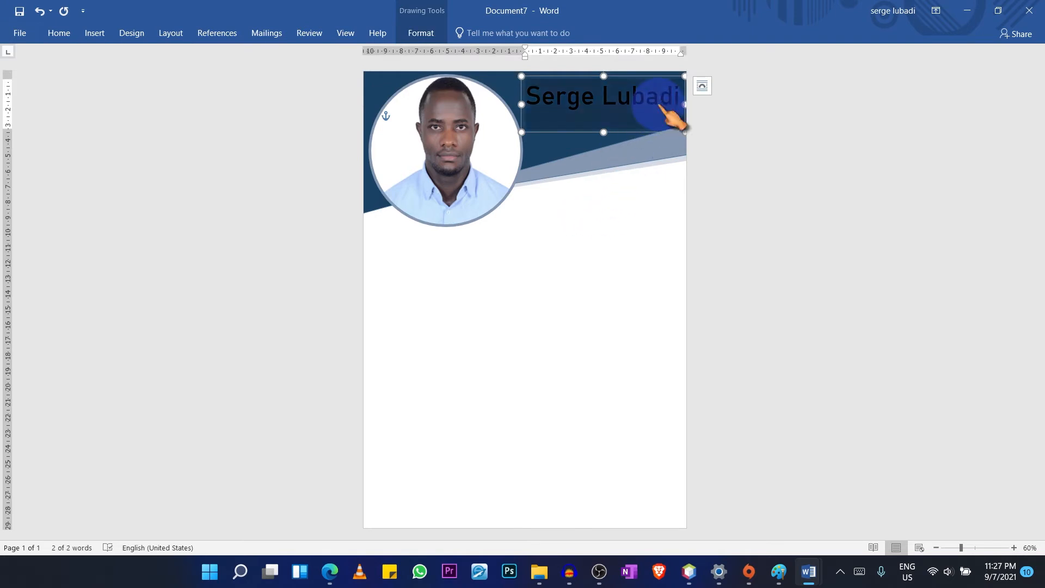
pyautogui.click(62, 39)
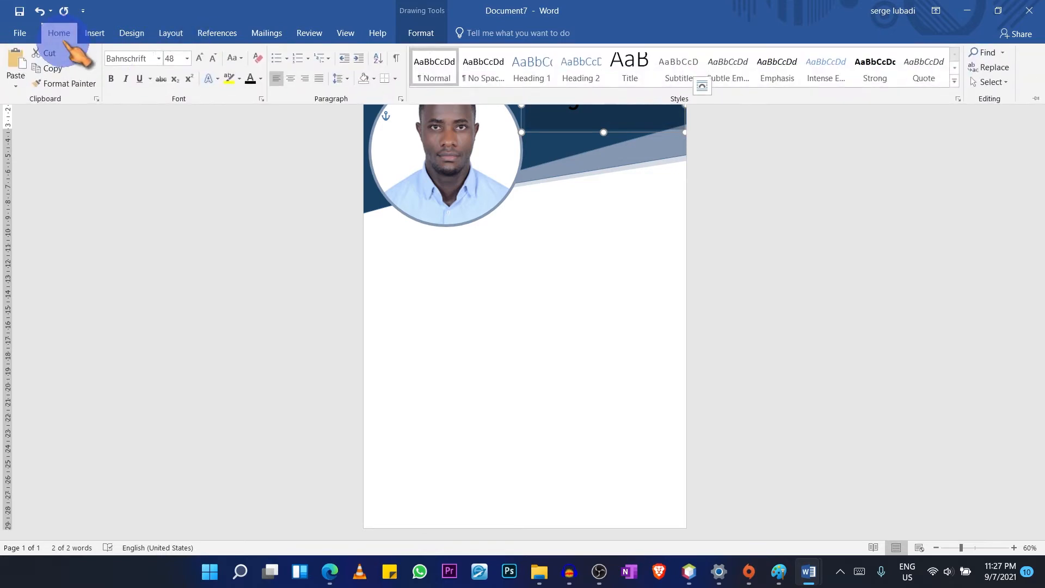
pyautogui.click(262, 78)
pyautogui.click(250, 123)
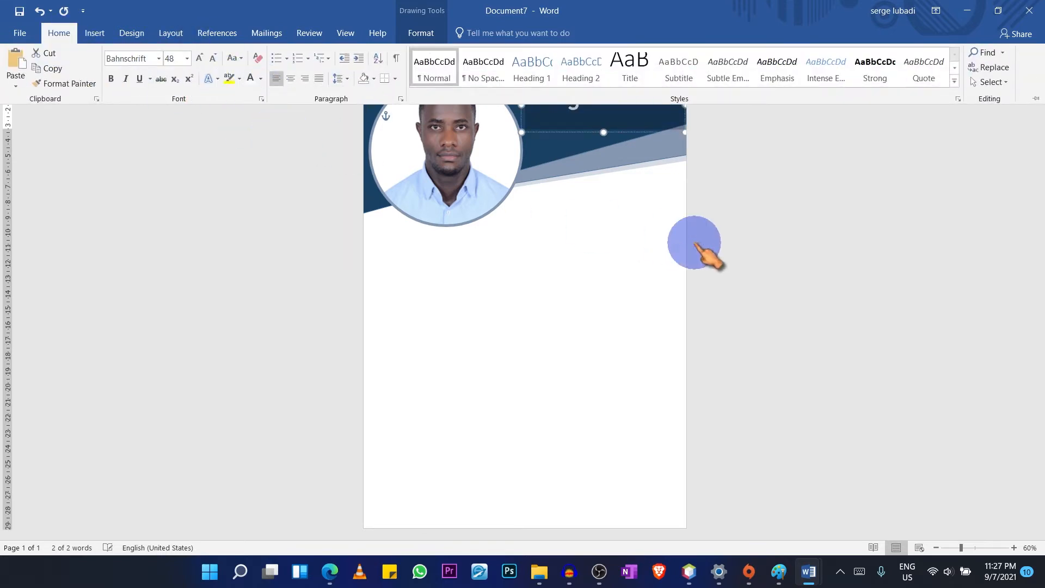
pyautogui.click(641, 231)
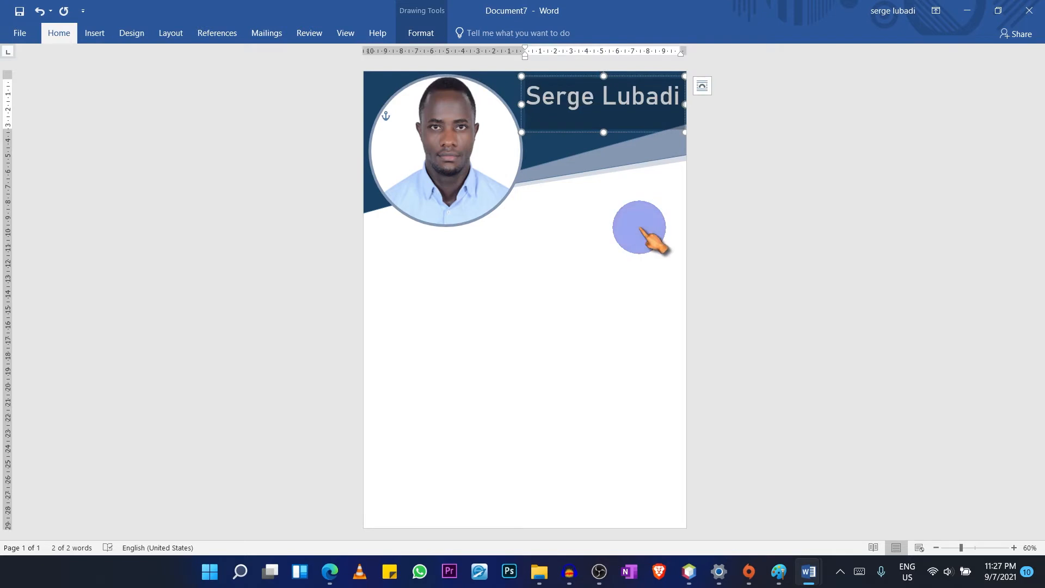
# Step: Enlarge the name text box slightly and add the job title "Software & Web Developer" on a new line below the name
pyautogui.click(680, 95)
pyautogui.press('Return')
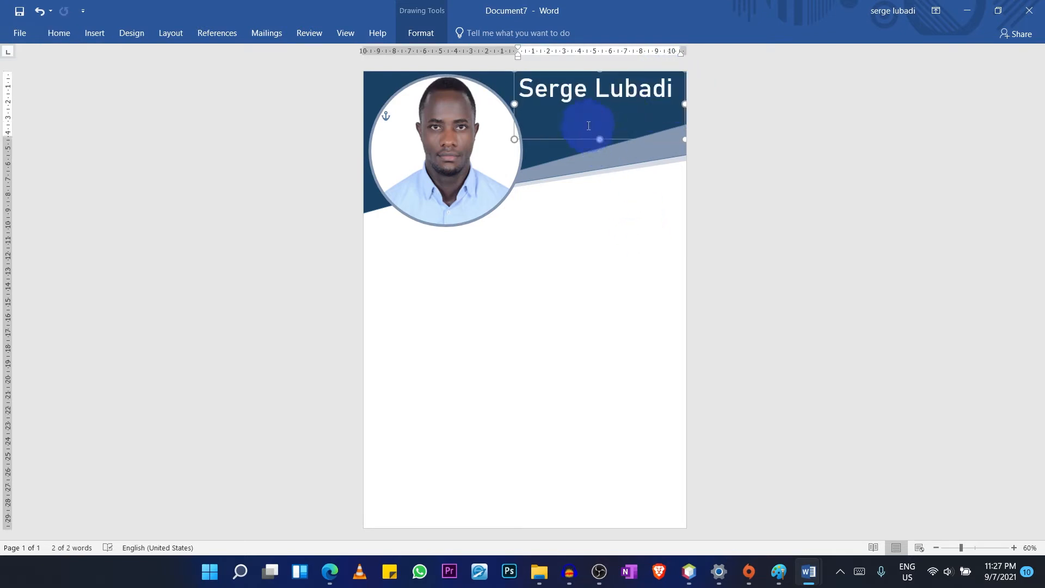
pyautogui.click(588, 126)
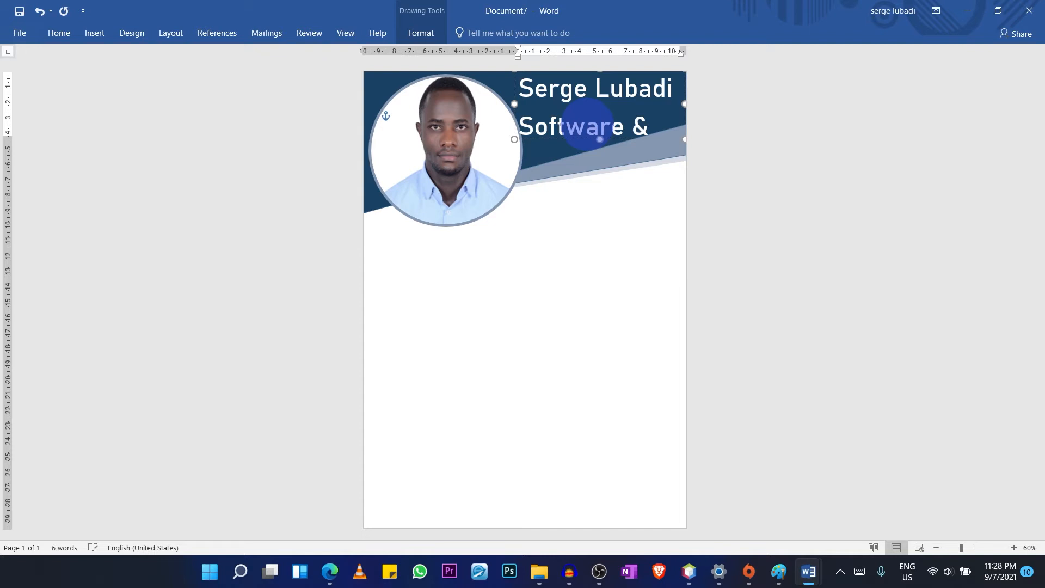
# Step: Reduce the font size of the job title line "Software & Web Developer" to 18 pt
pyautogui.doubleClick(520, 123)
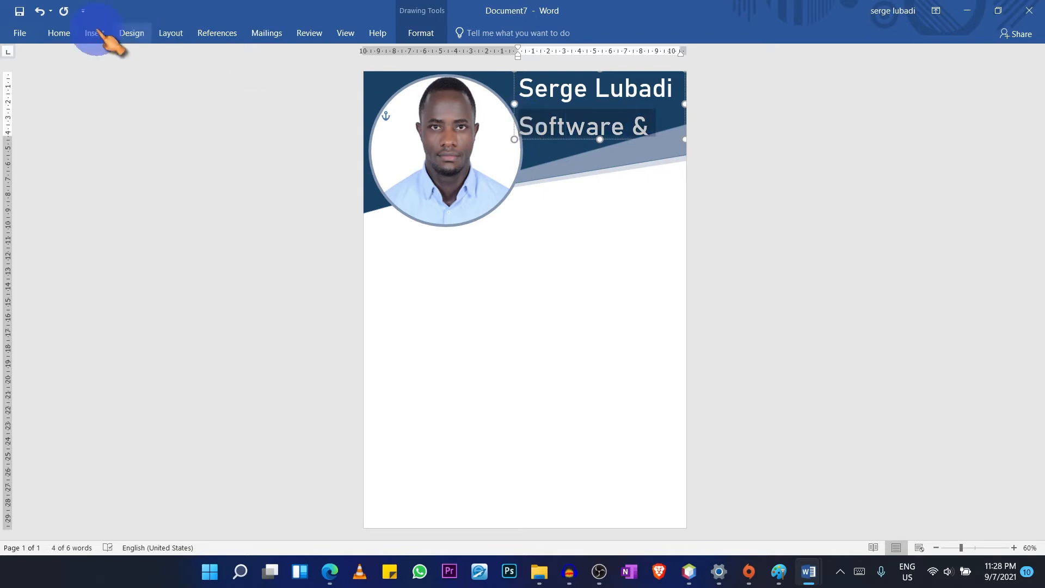
pyautogui.click(61, 33)
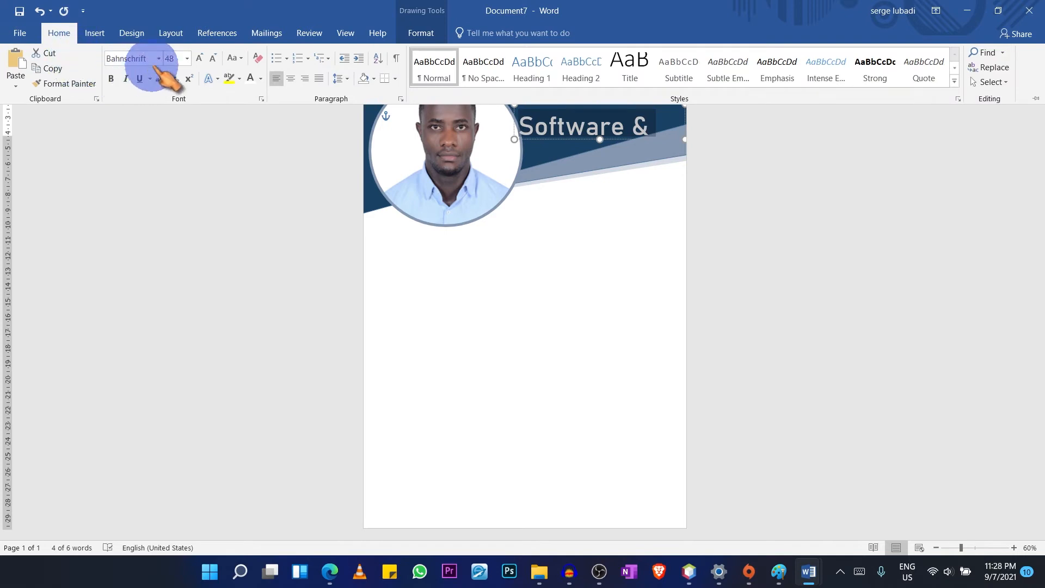
pyautogui.click(214, 59)
pyautogui.click(214, 58)
pyautogui.click(214, 58)
pyautogui.click(214, 58)
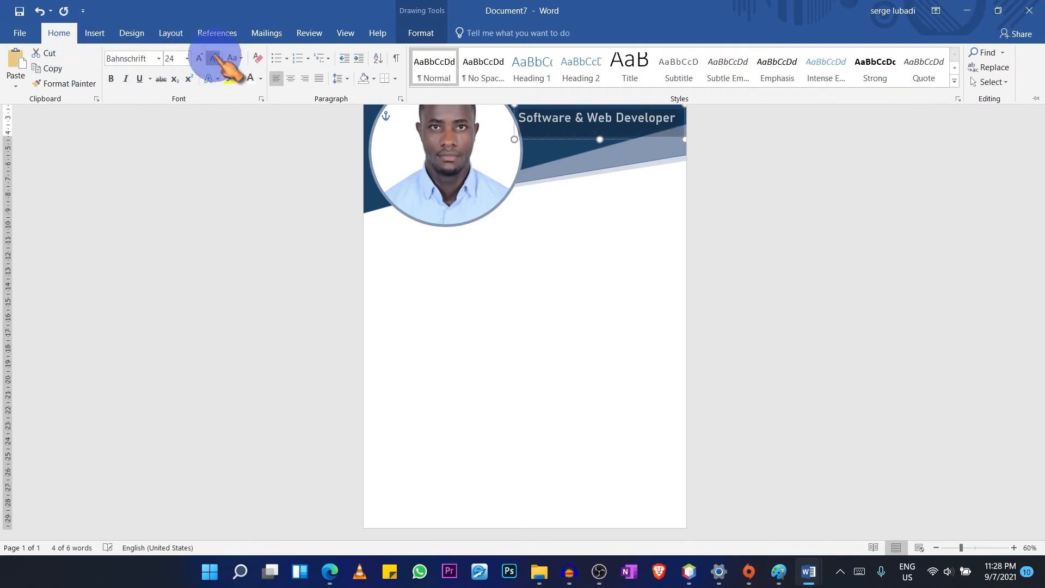
pyautogui.click(213, 59)
pyautogui.click(214, 59)
pyautogui.click(214, 58)
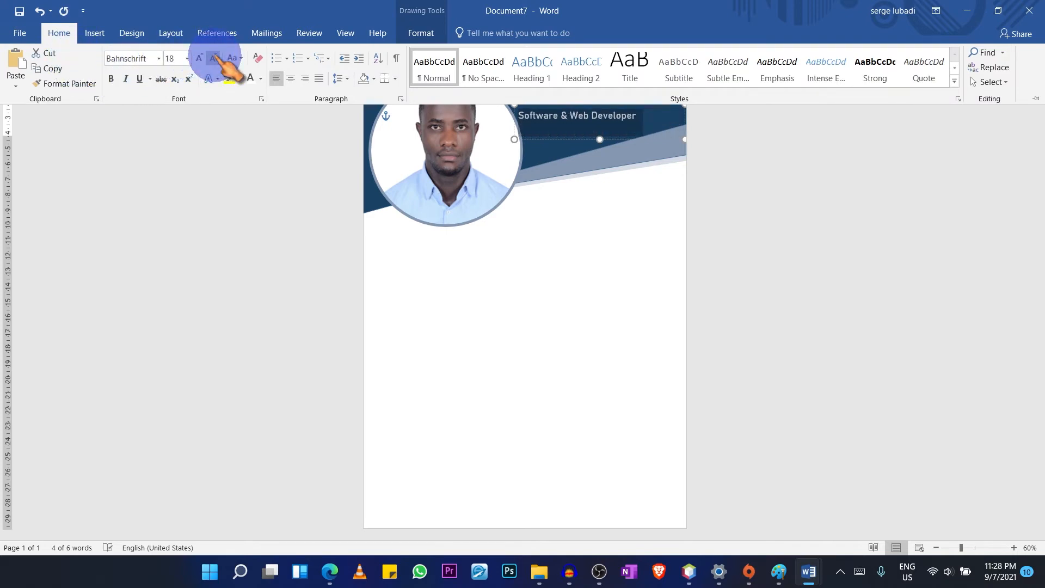
# Step: Set the font of the job title line to Eras Bold ITC and deselect the text box
pyautogui.click(158, 58)
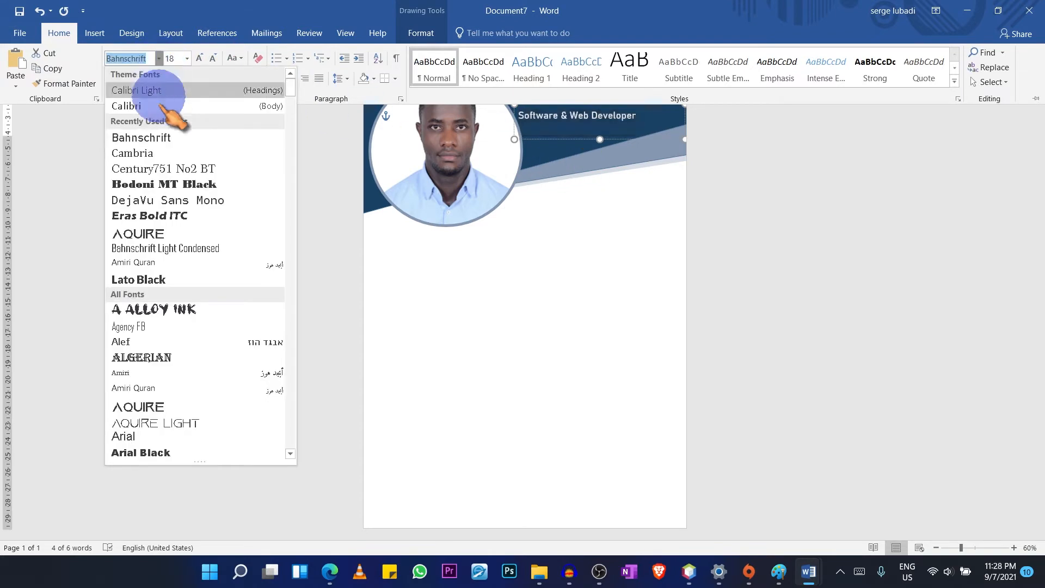
pyautogui.click(159, 216)
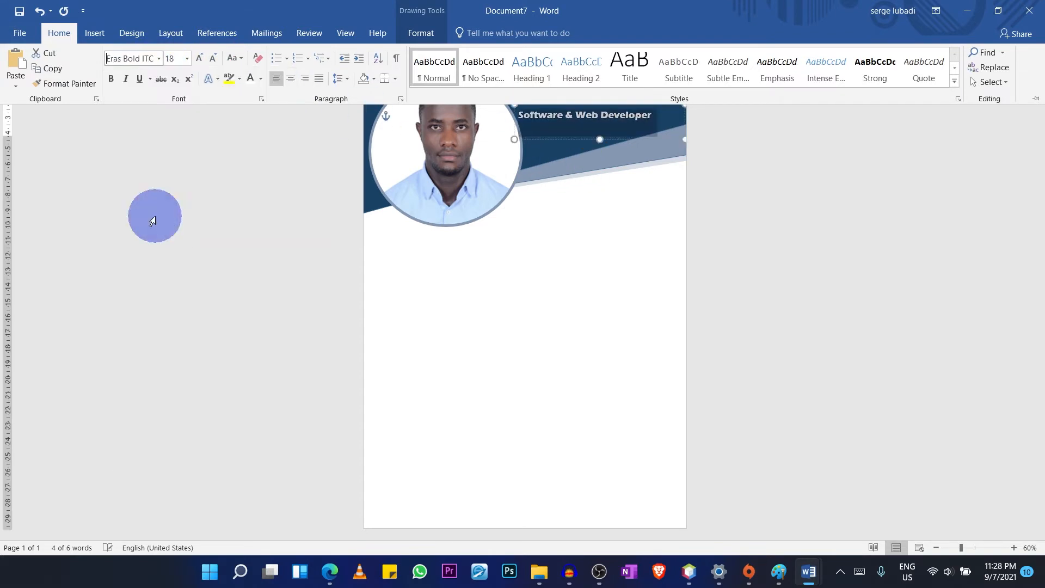
pyautogui.hotkey('ctrl', 'F1')
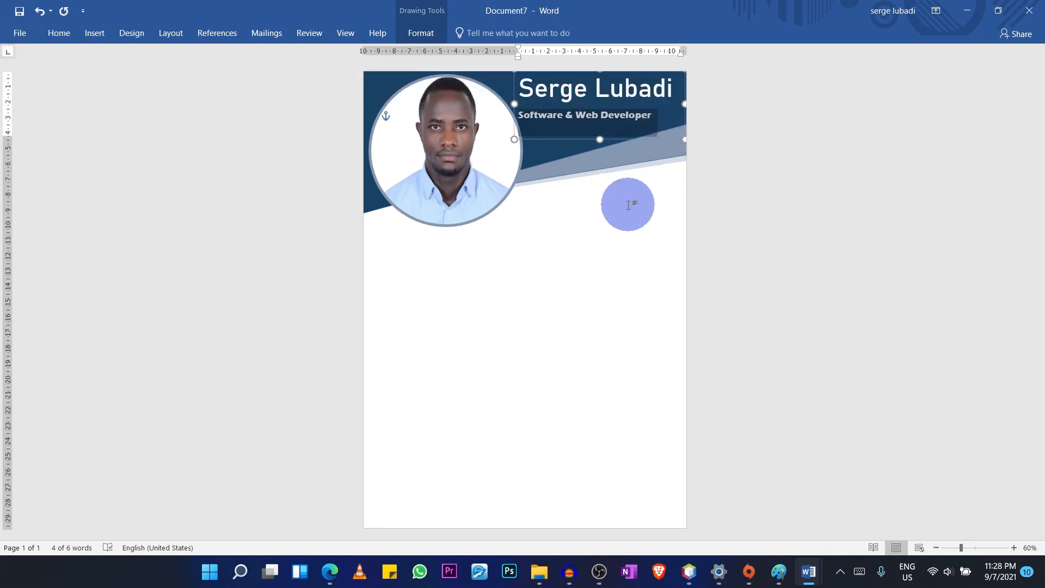
pyautogui.click(629, 205)
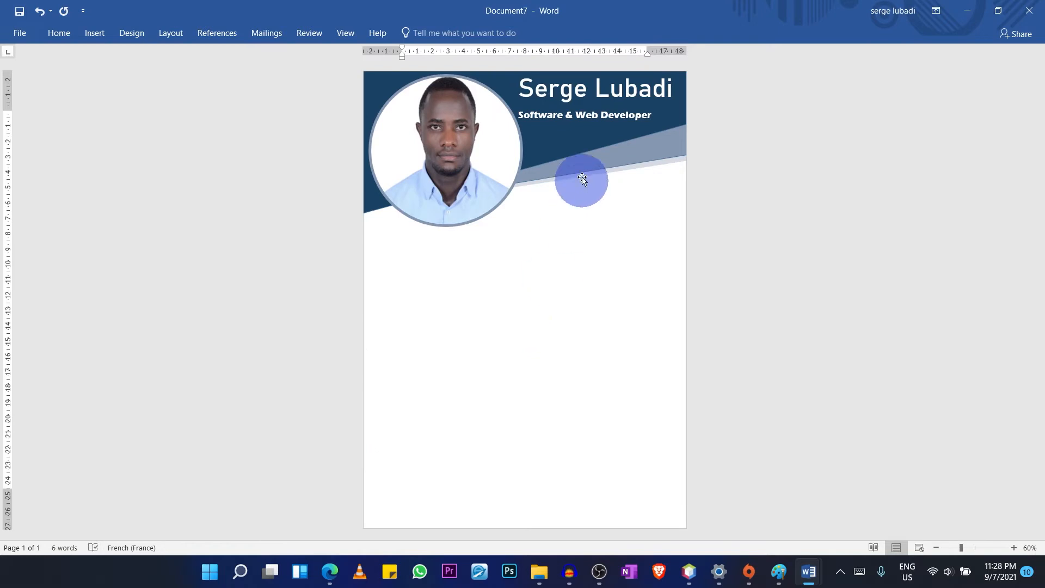
# Step: Duplicate the dark blue diagonal header shape and move the copy down to the middle of the page
pyautogui.click(573, 155)
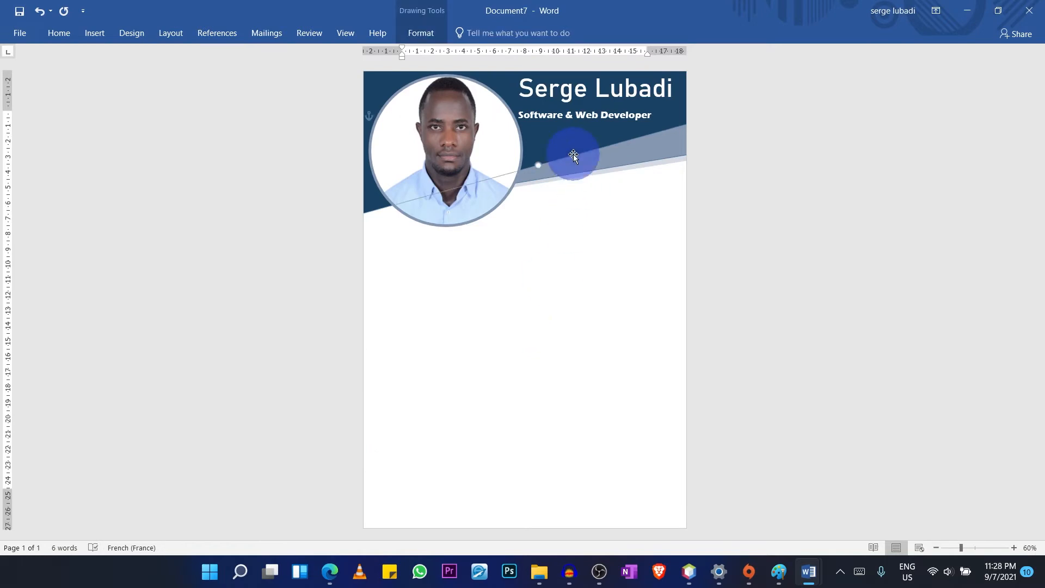
pyautogui.hotkey('ctrl', 'v')
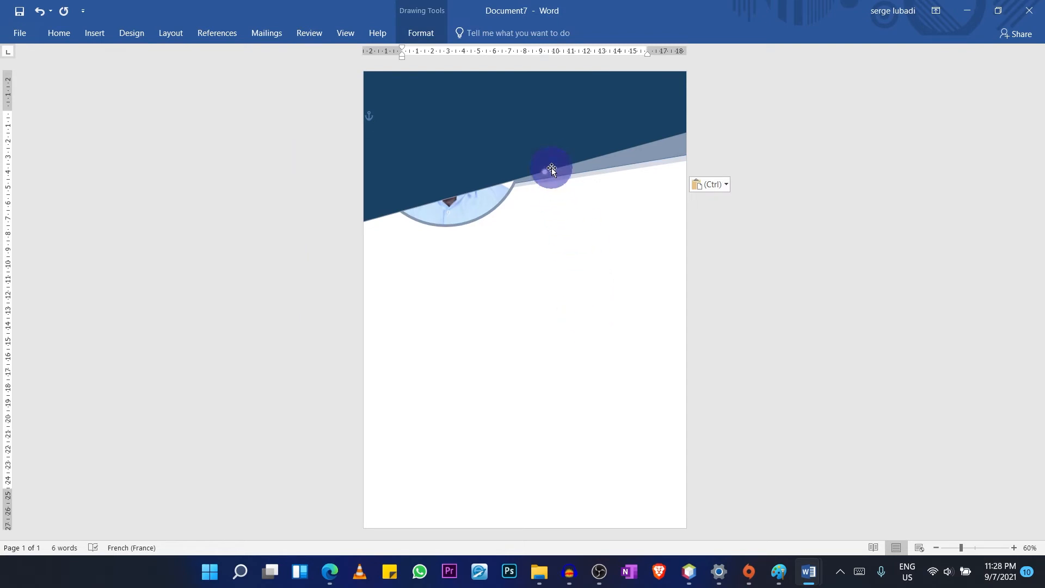
pyautogui.moveTo(549, 168); pyautogui.dragTo(590, 395)
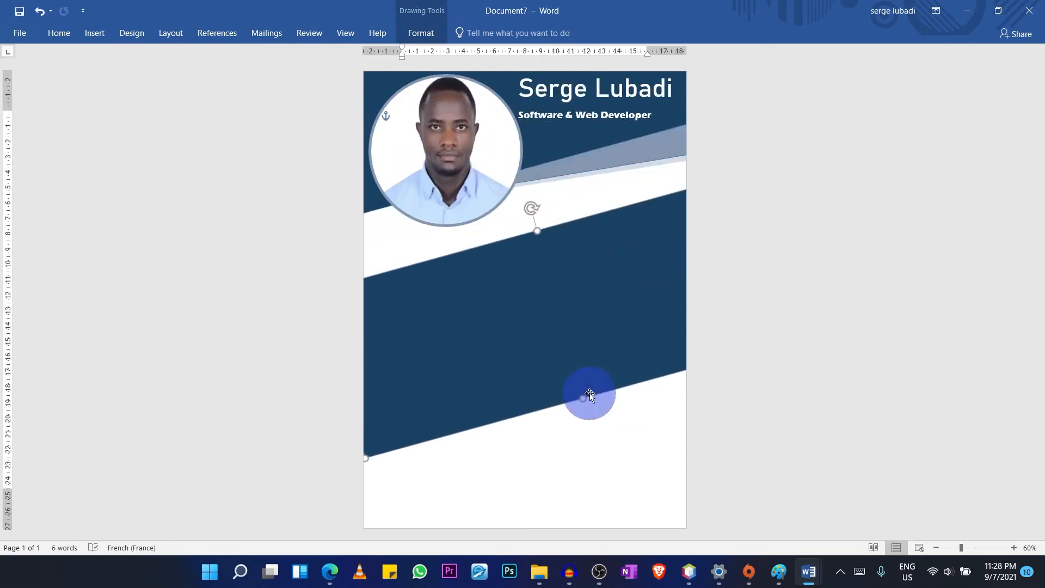
# Step: Rotate the copied dark blue shape upright and fit it as a full-height sidebar along the page's left edge, slightly narrower than the photo's right side
pyautogui.moveTo(532, 207); pyautogui.dragTo(636, 318)
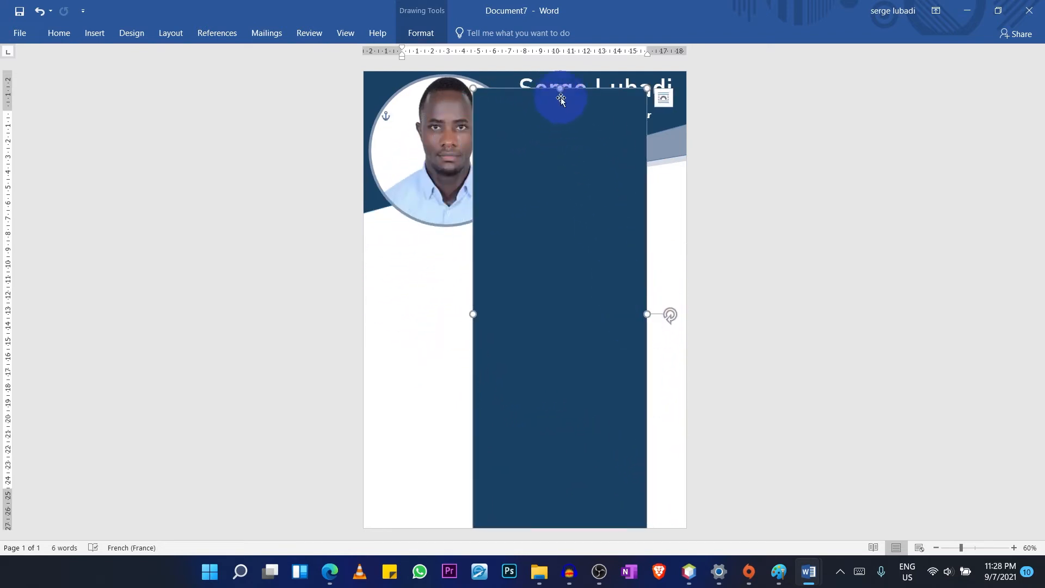
pyautogui.moveTo(559, 87); pyautogui.dragTo(557, 61)
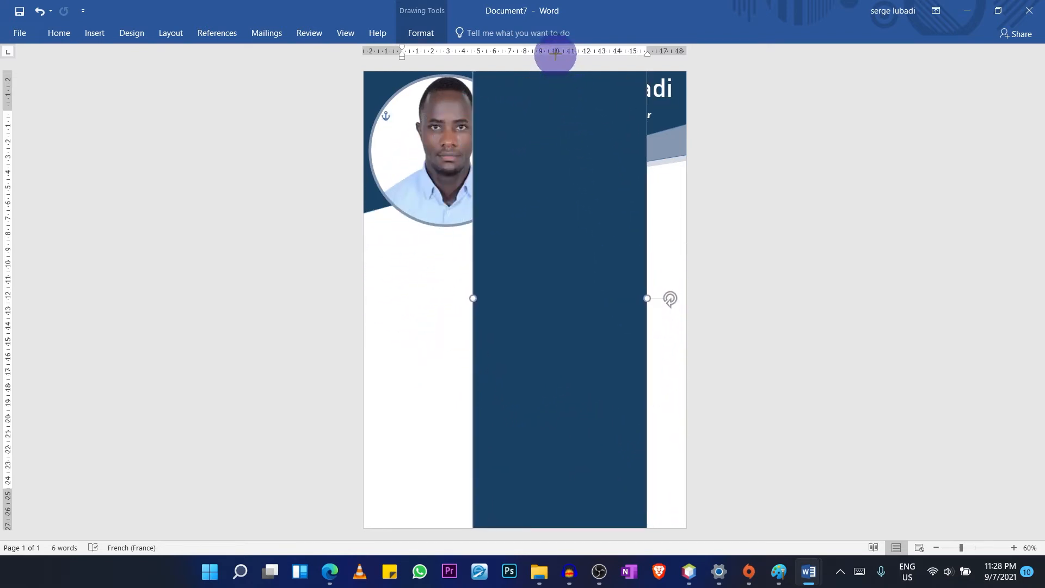
pyautogui.moveTo(576, 198); pyautogui.dragTo(466, 216)
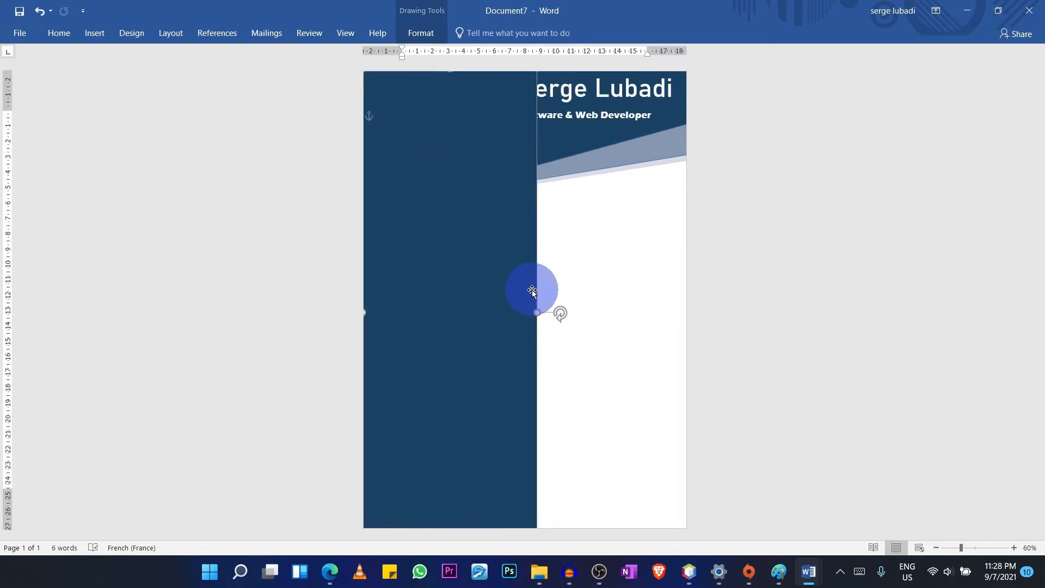
pyautogui.moveTo(536, 312); pyautogui.dragTo(506, 312)
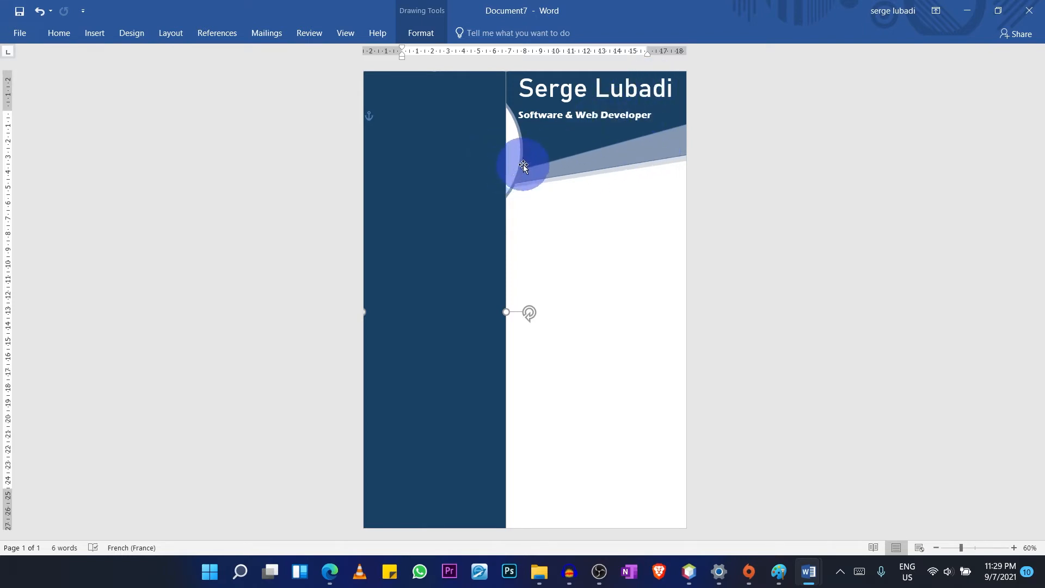
# Step: Try sending the dark blue sidebar backward one level at a time and undo the last reordering
pyautogui.rightClick(443, 321)
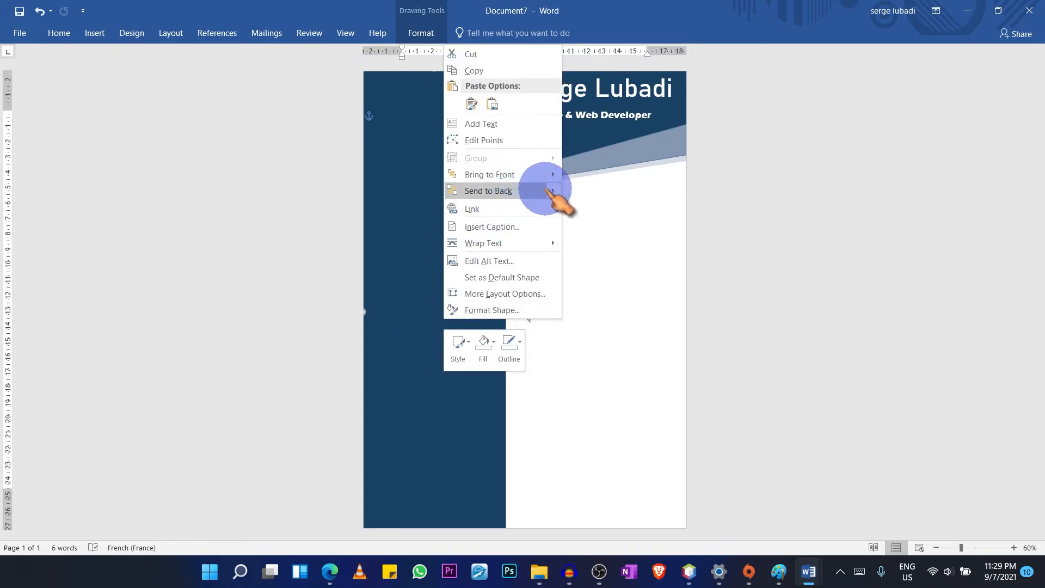
pyautogui.moveTo(546, 191)
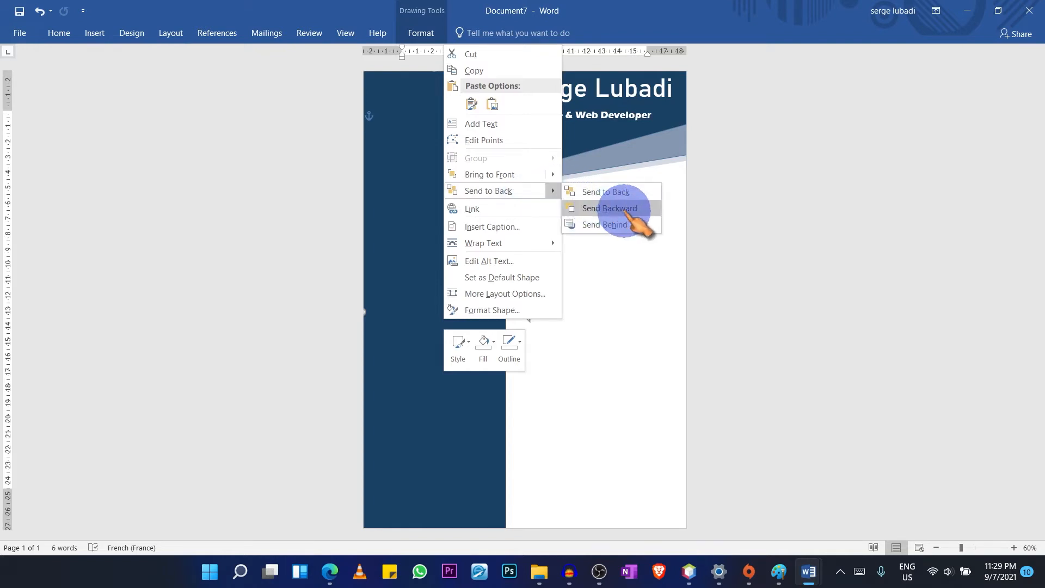
pyautogui.click(623, 211)
pyautogui.rightClick(462, 297)
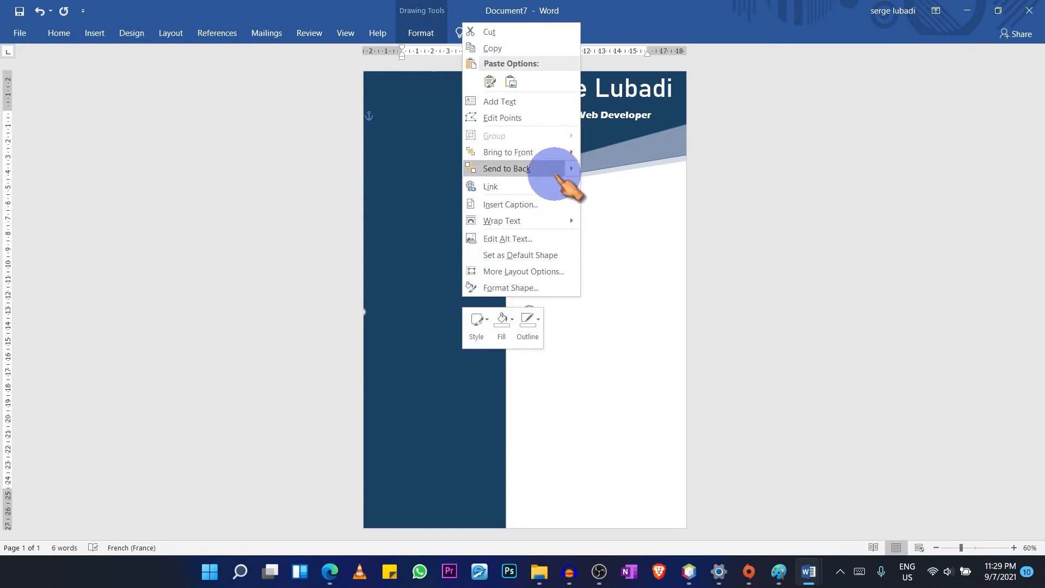
pyautogui.moveTo(569, 170)
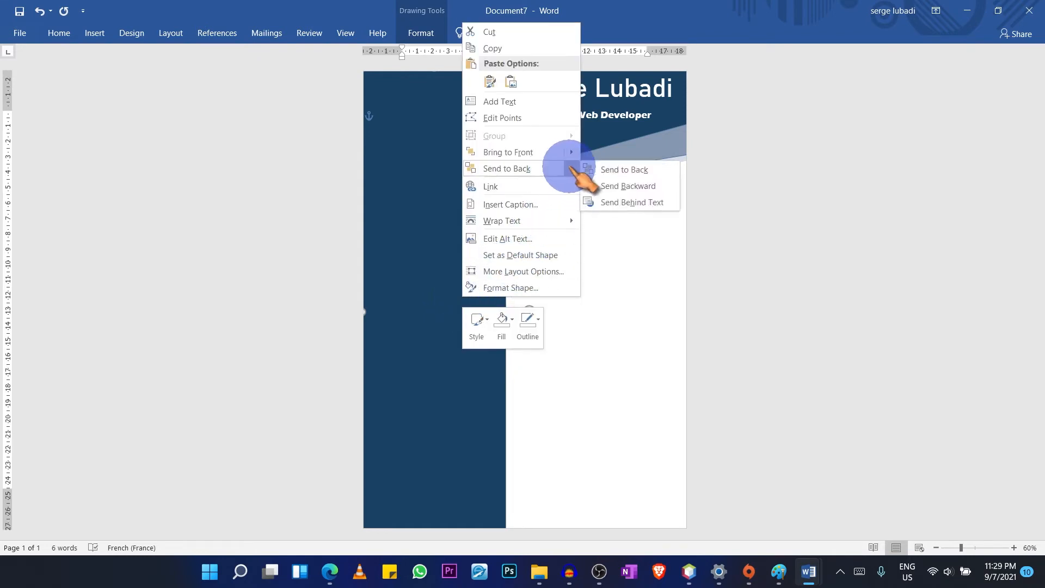
pyautogui.click(626, 187)
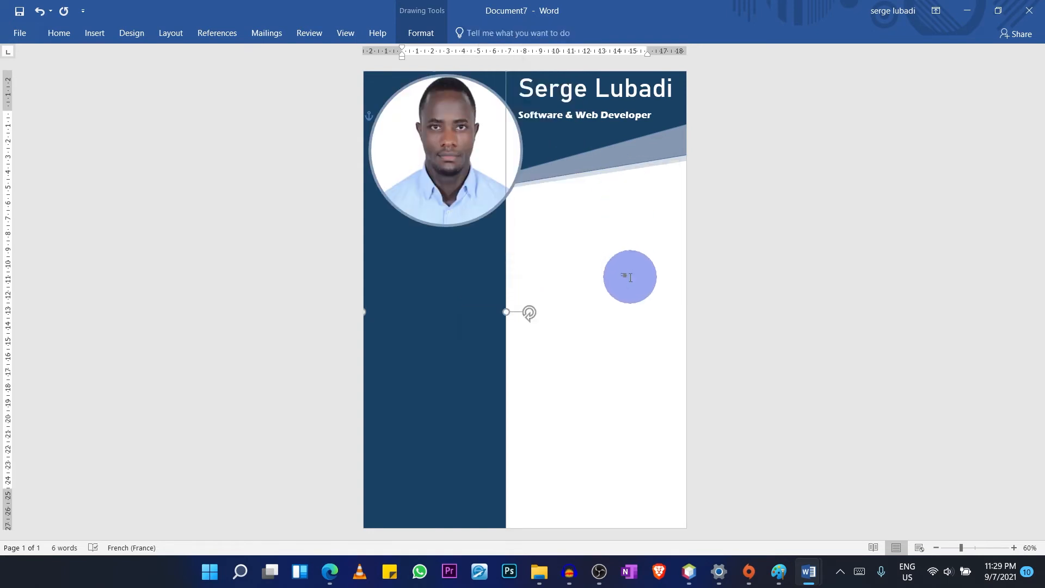
pyautogui.hotkey('ctrl', 'z')
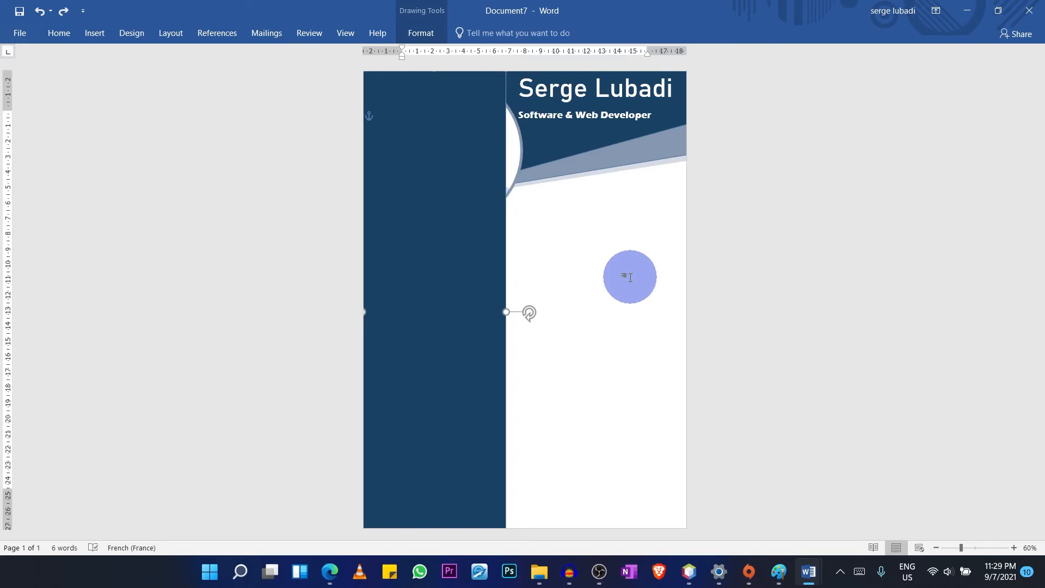
# Step: Send the dark blue sidebar to the very back, behind the photo and the diagonal header shapes
pyautogui.rightClick(479, 257)
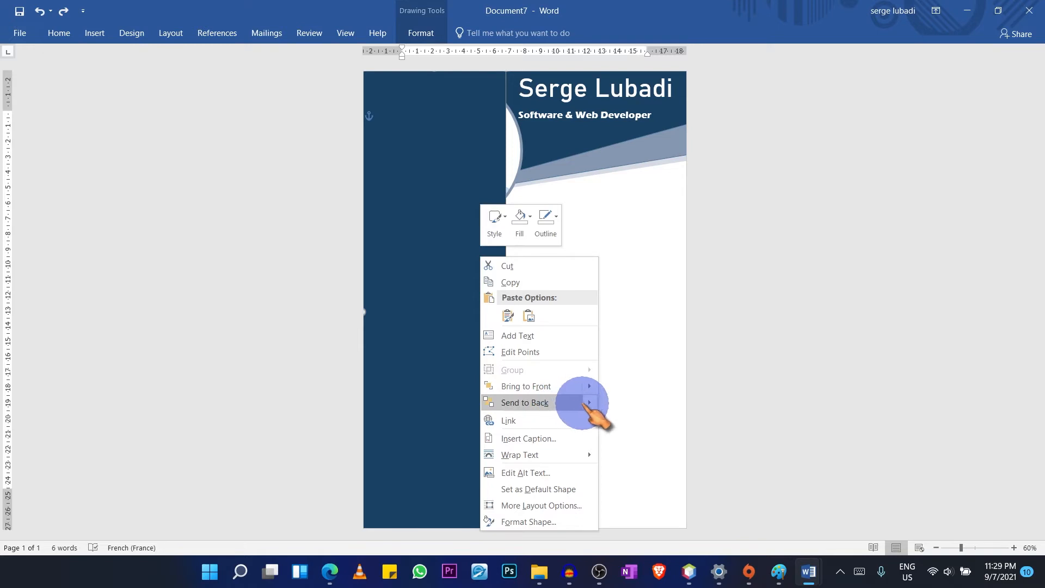
pyautogui.moveTo(589, 402)
pyautogui.click(645, 404)
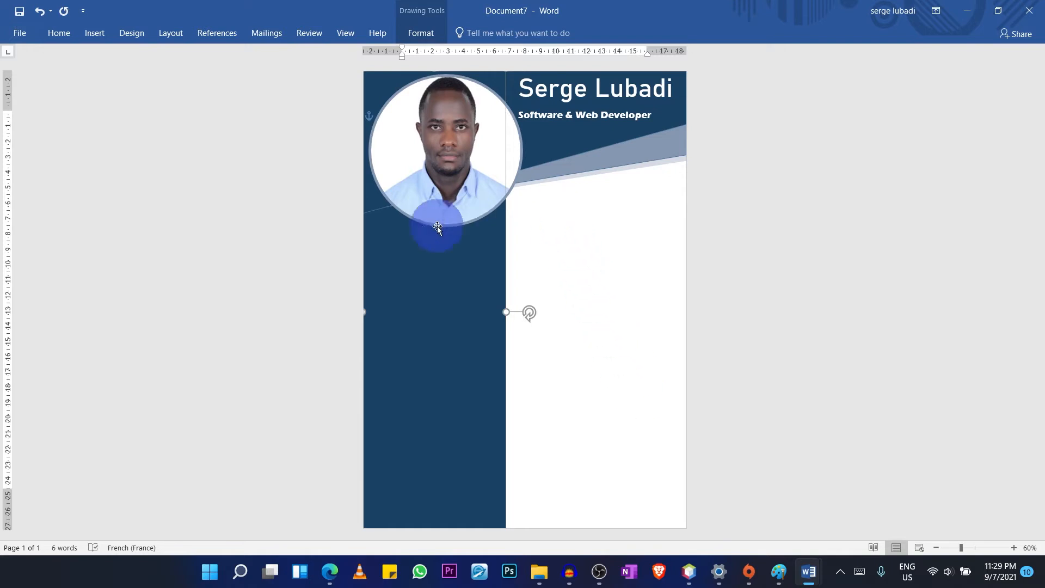
pyautogui.click(626, 165)
pyautogui.click(509, 90)
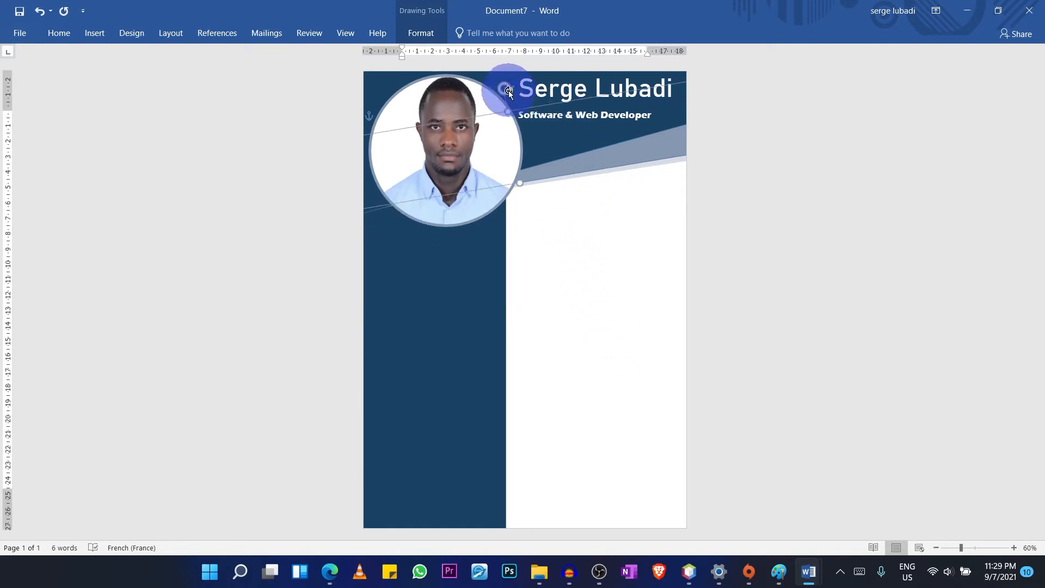
pyautogui.moveTo(510, 90); pyautogui.dragTo(508, 89)
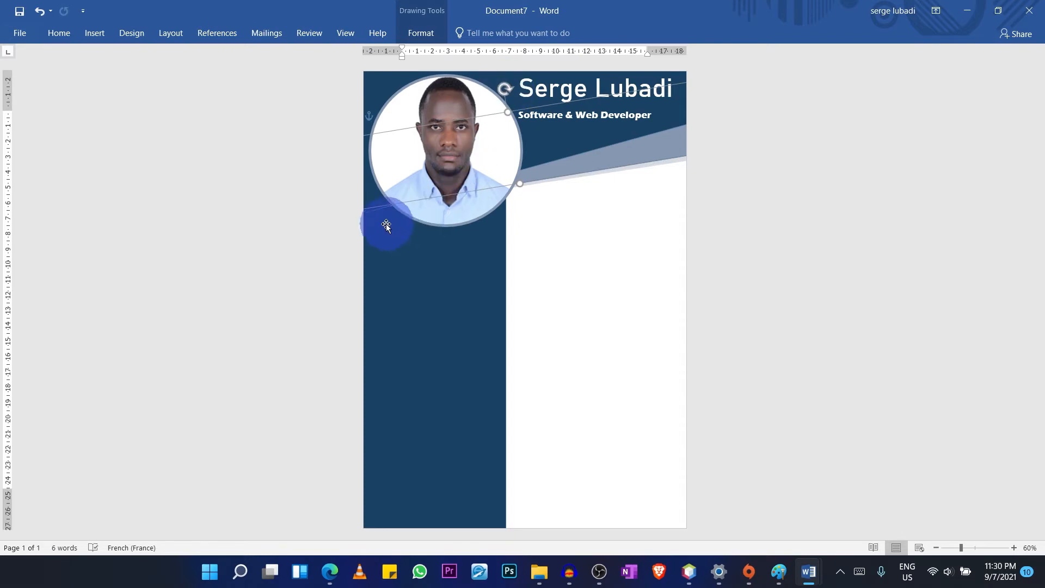
pyautogui.click(600, 252)
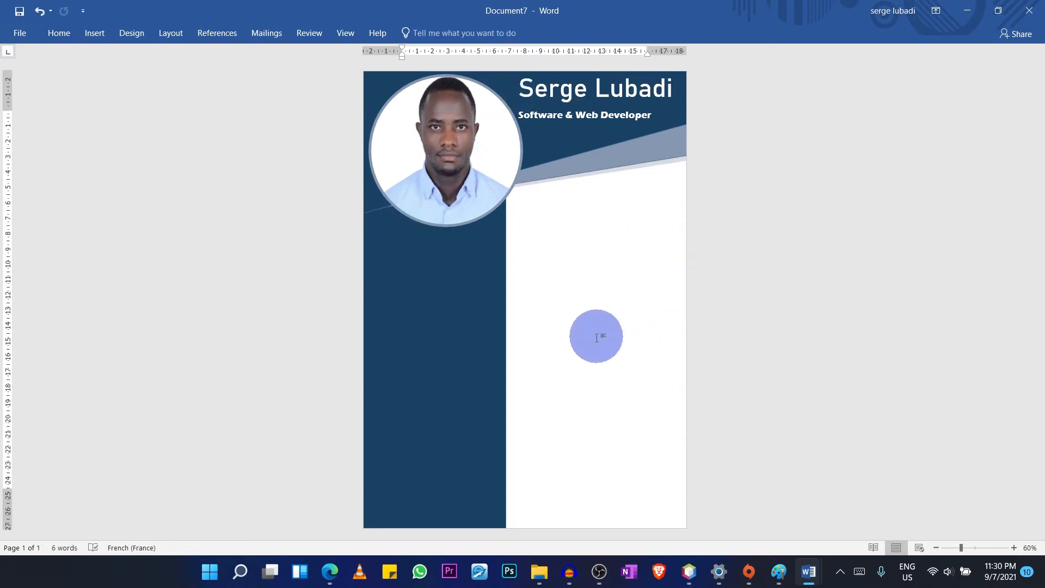
# Step: Fill the full-height sidebar with the lightest blue-gray theme color and deselect it
pyautogui.click(479, 341)
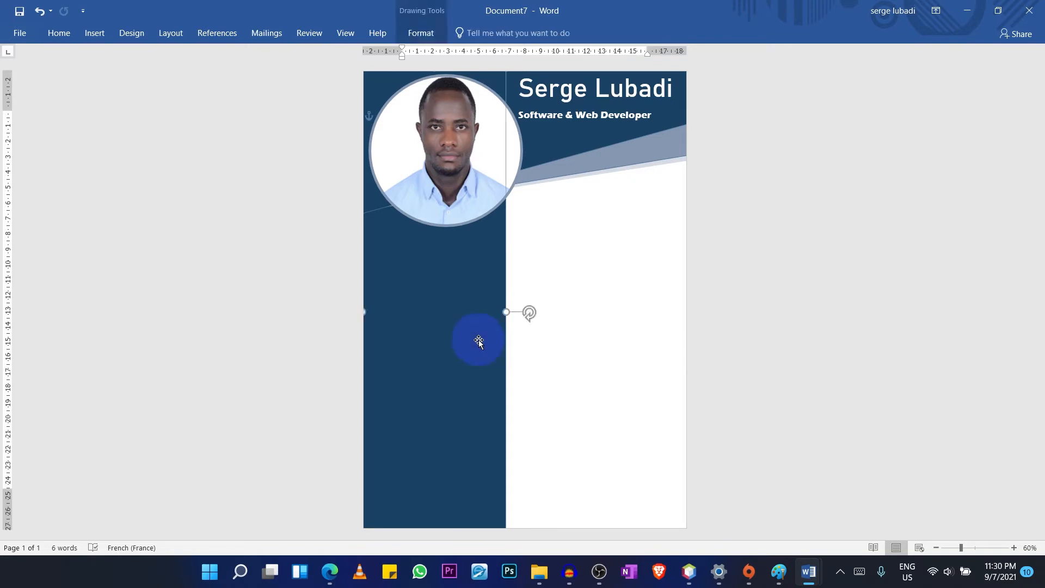
pyautogui.click(421, 33)
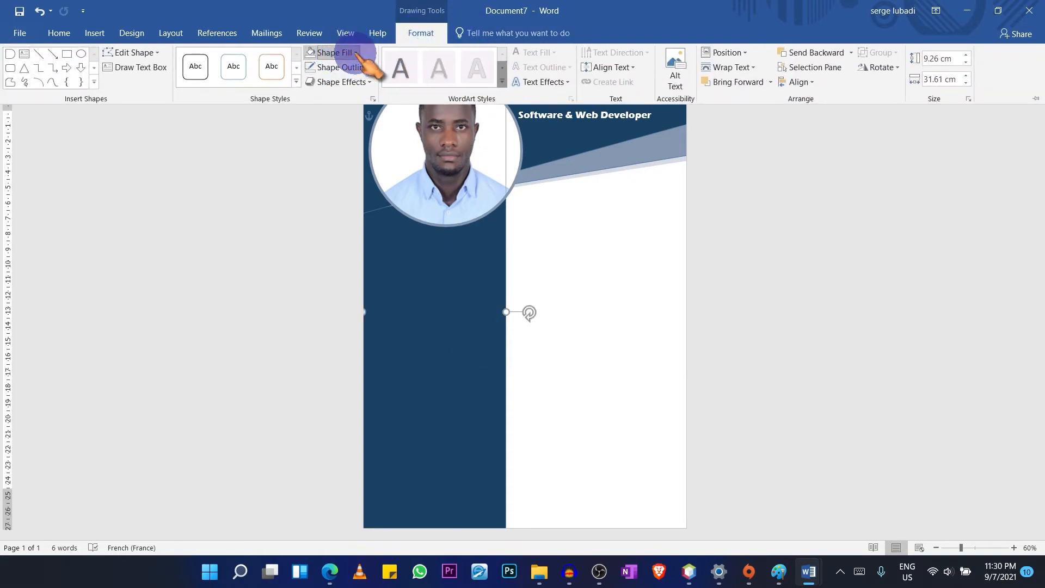
pyautogui.click(357, 53)
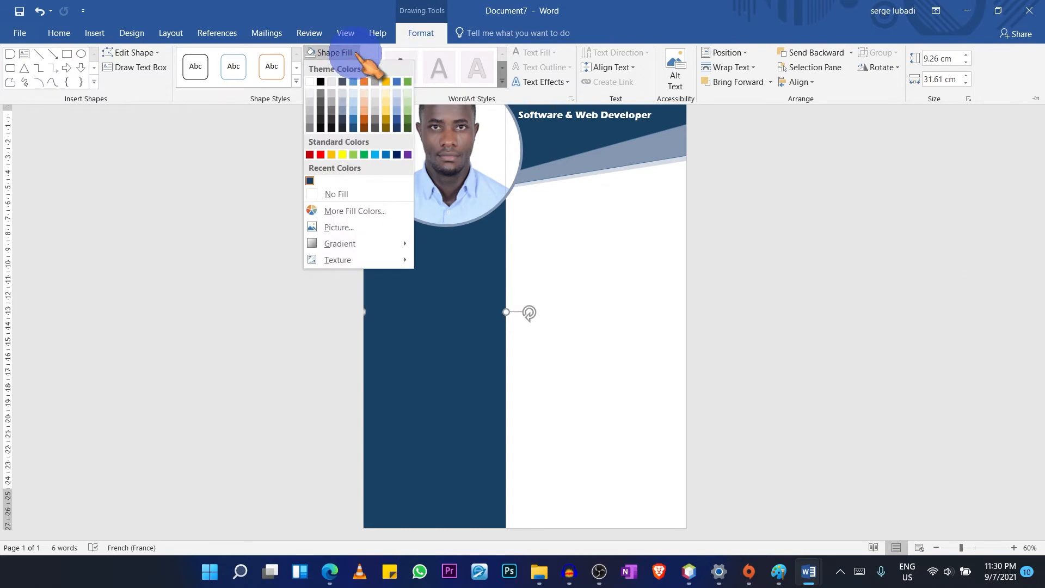
pyautogui.click(342, 94)
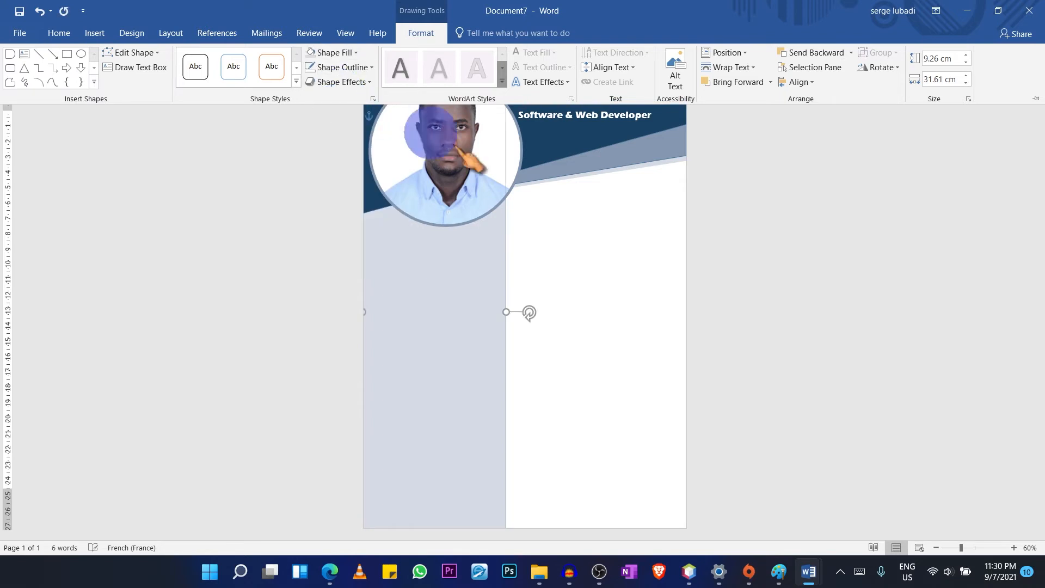
pyautogui.click(603, 229)
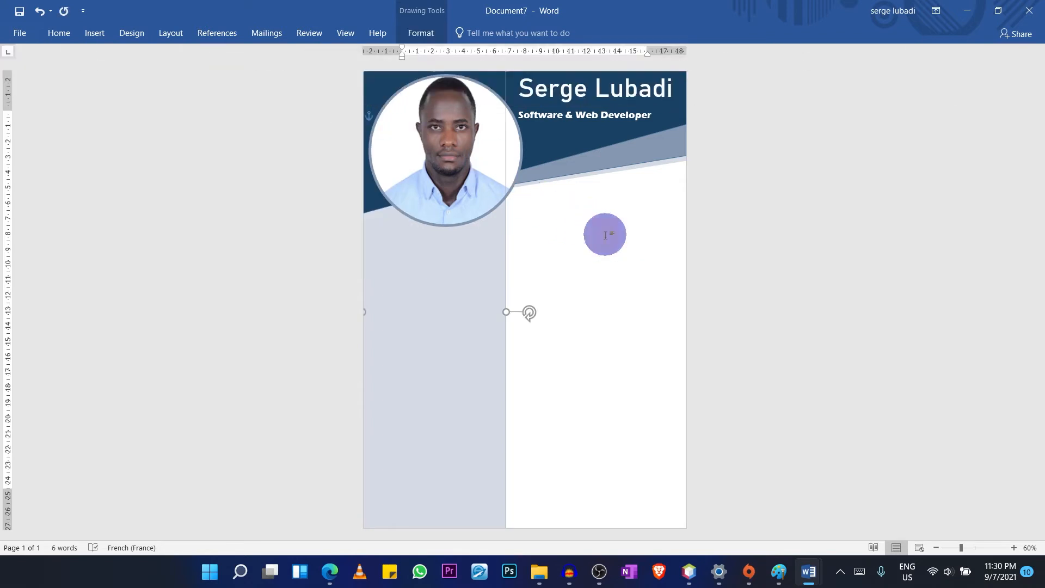
pyautogui.click(604, 235)
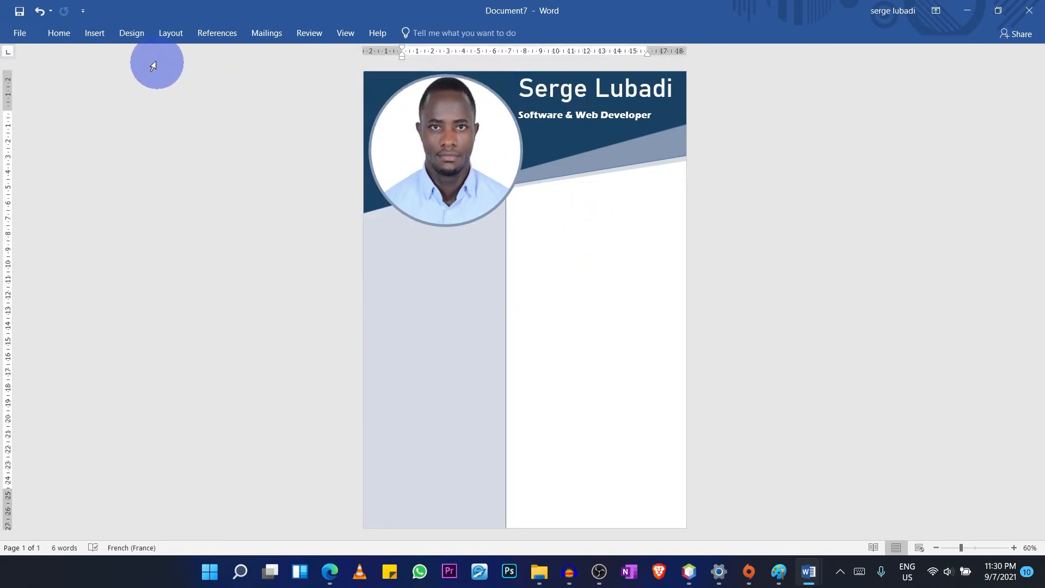
# Step: Draw a banner about 2.19 cm by 10.94 cm under the photo from a fully rounded rectangle, its left end running off the page
pyautogui.click(94, 33)
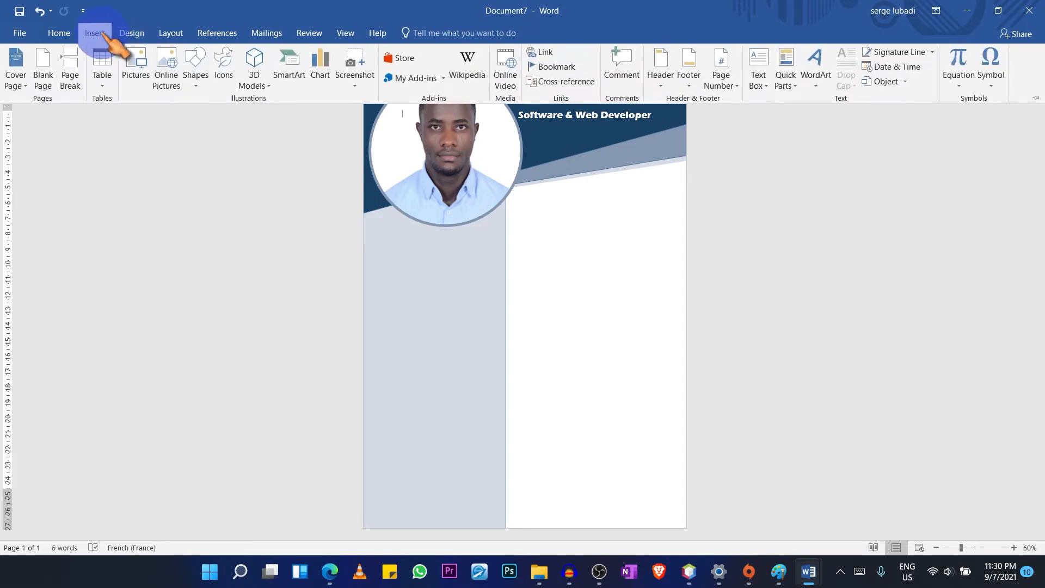
pyautogui.click(199, 82)
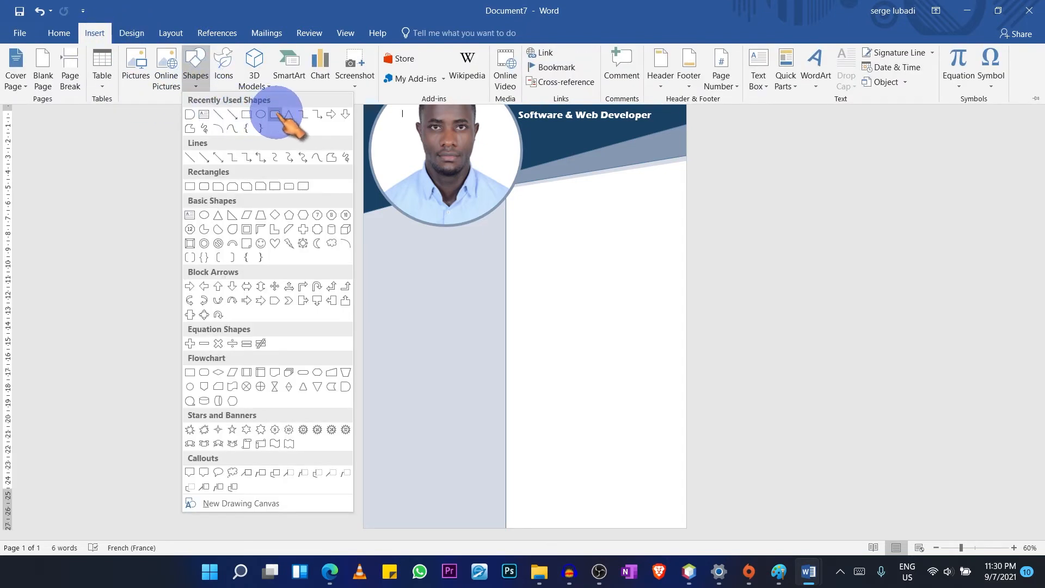
pyautogui.click(274, 114)
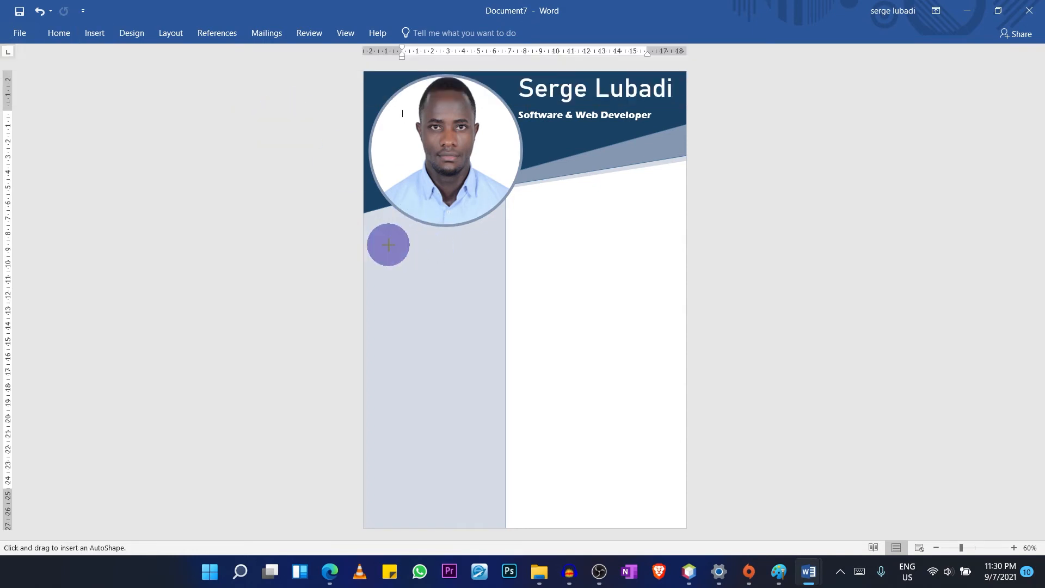
pyautogui.moveTo(388, 245); pyautogui.dragTo(558, 280)
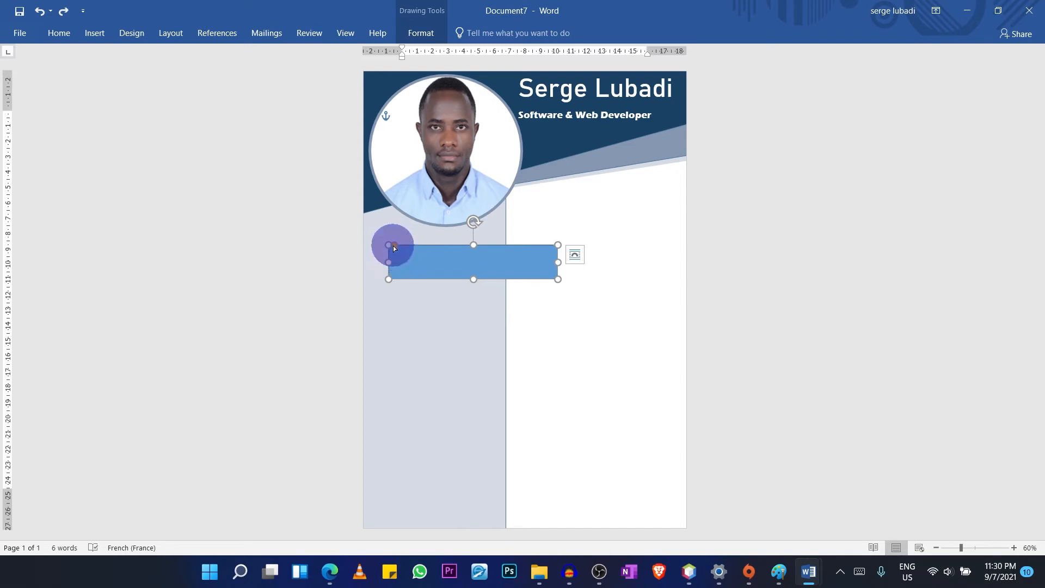
pyautogui.moveTo(393, 246); pyautogui.dragTo(373, 243)
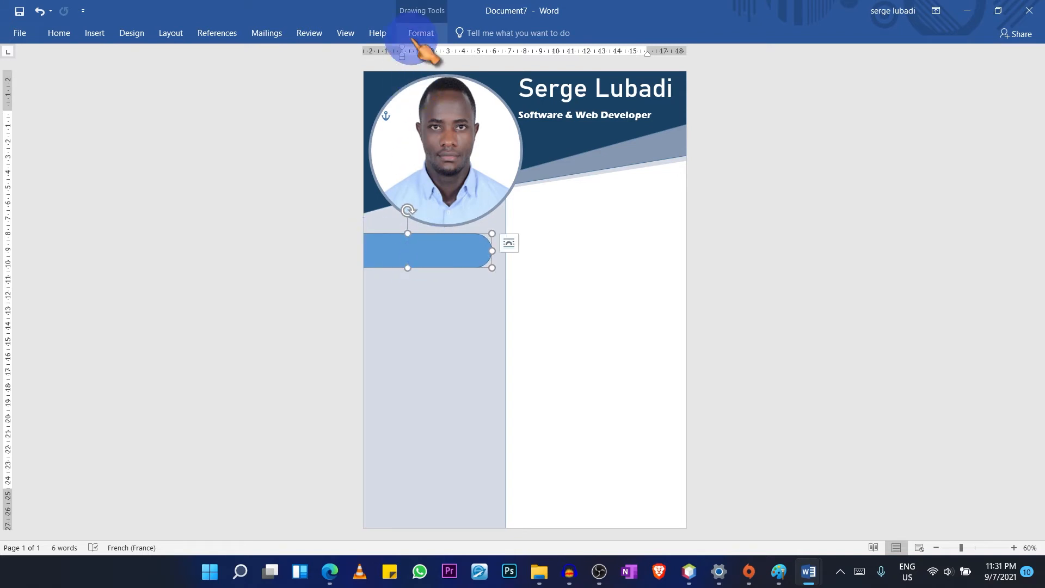
# Step: Fill the rounded banner under the photo with the recently used dark blue of the header
pyautogui.click(419, 36)
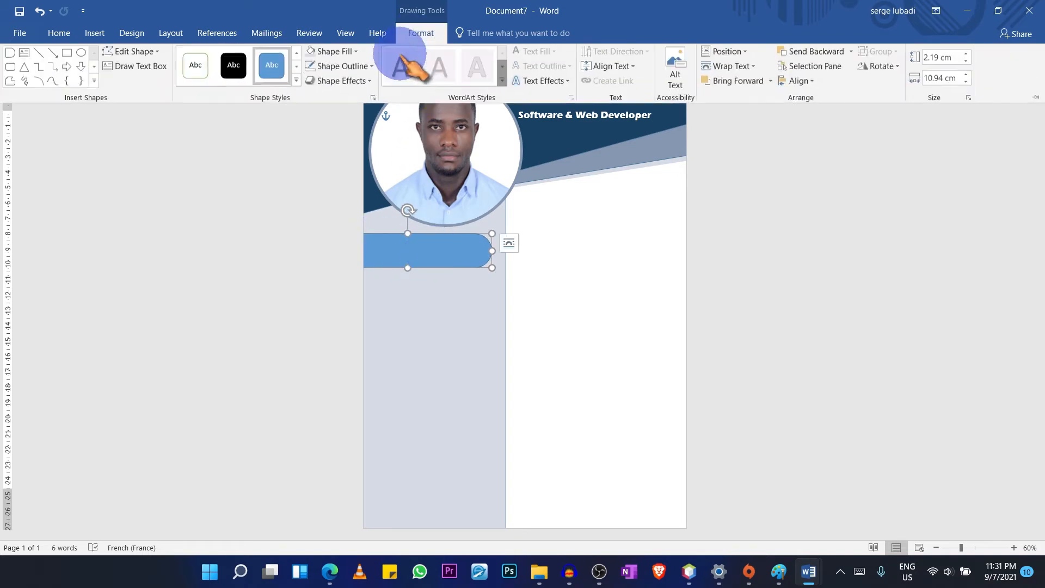
pyautogui.click(354, 53)
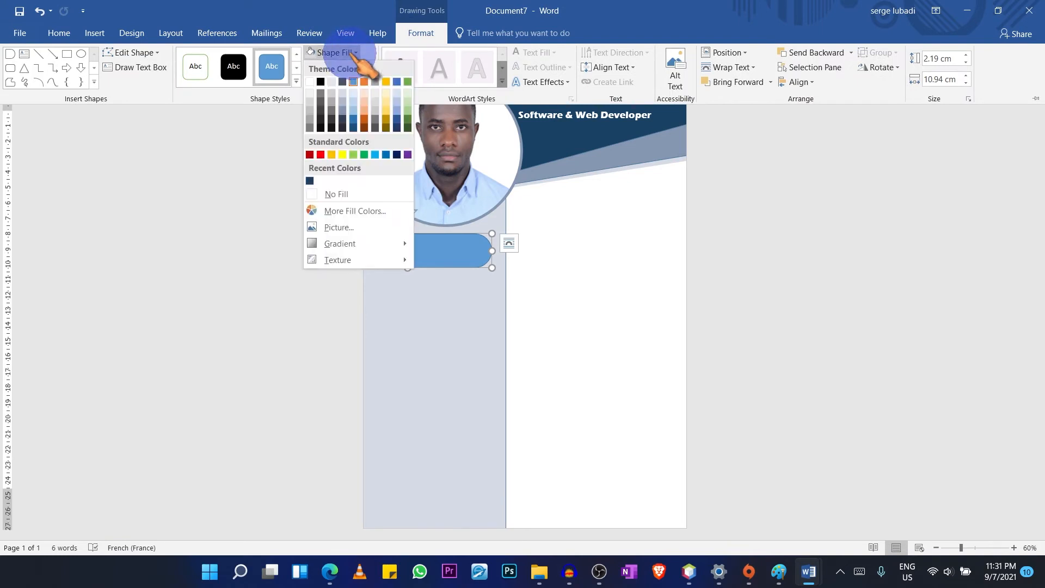
pyautogui.click(309, 181)
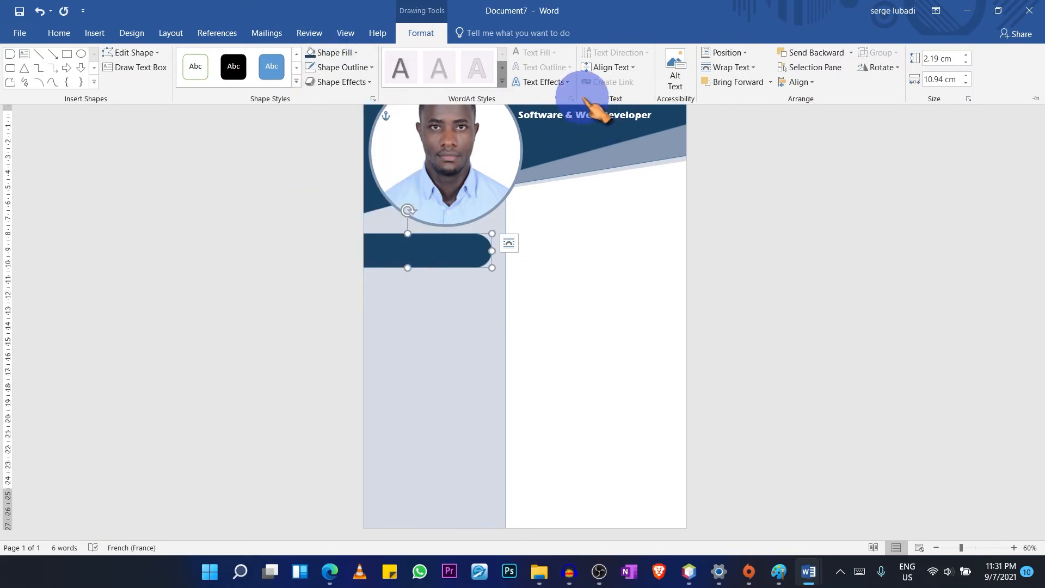
pyautogui.click(585, 131)
# Step: Duplicate the header's name and job title text box onto the sidebar banner and delete the name line from the copy
pyautogui.click(570, 118)
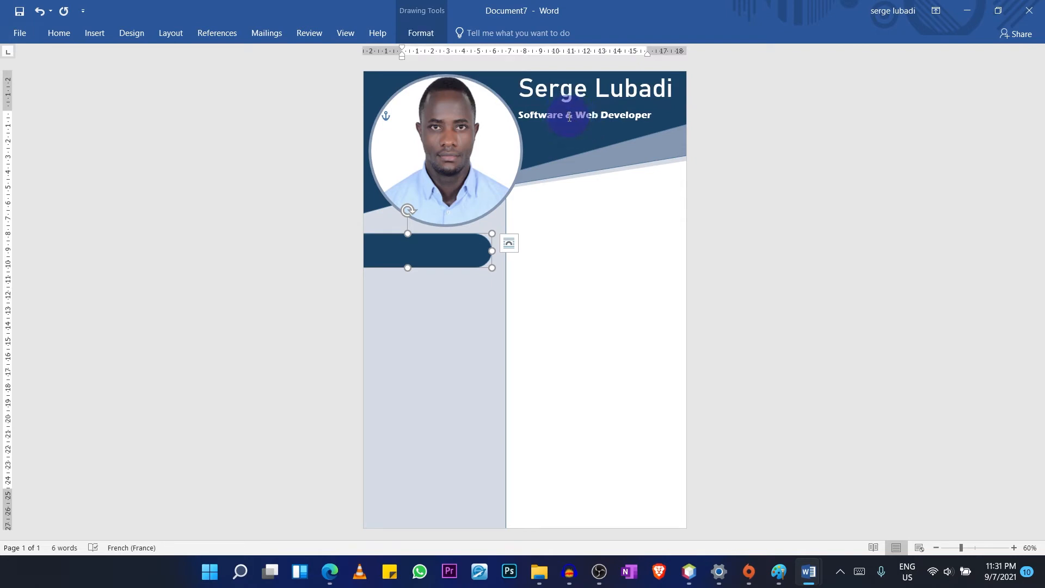
pyautogui.click(522, 138)
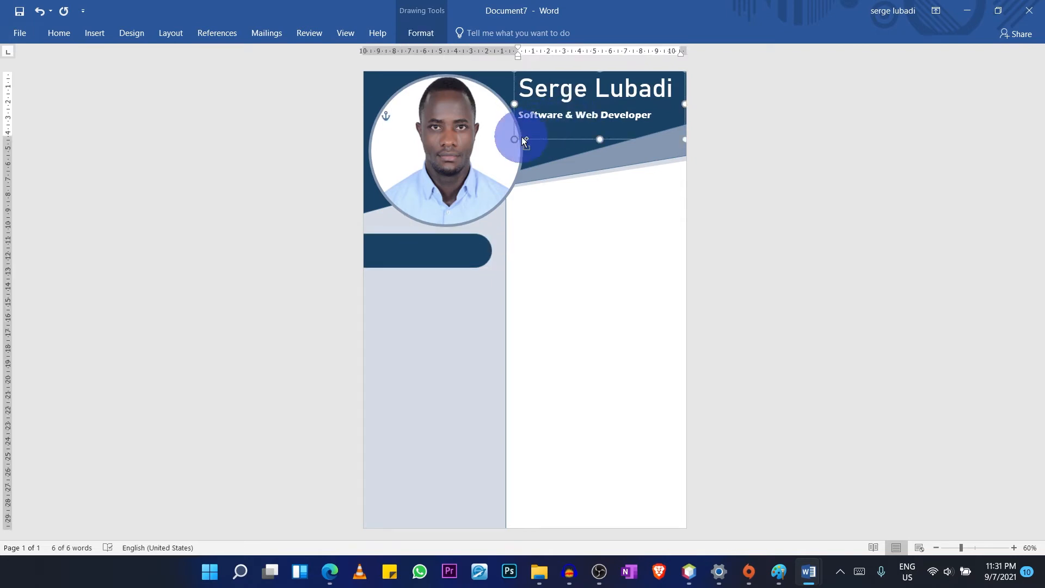
pyautogui.moveTo(524, 140); pyautogui.dragTo(406, 289)
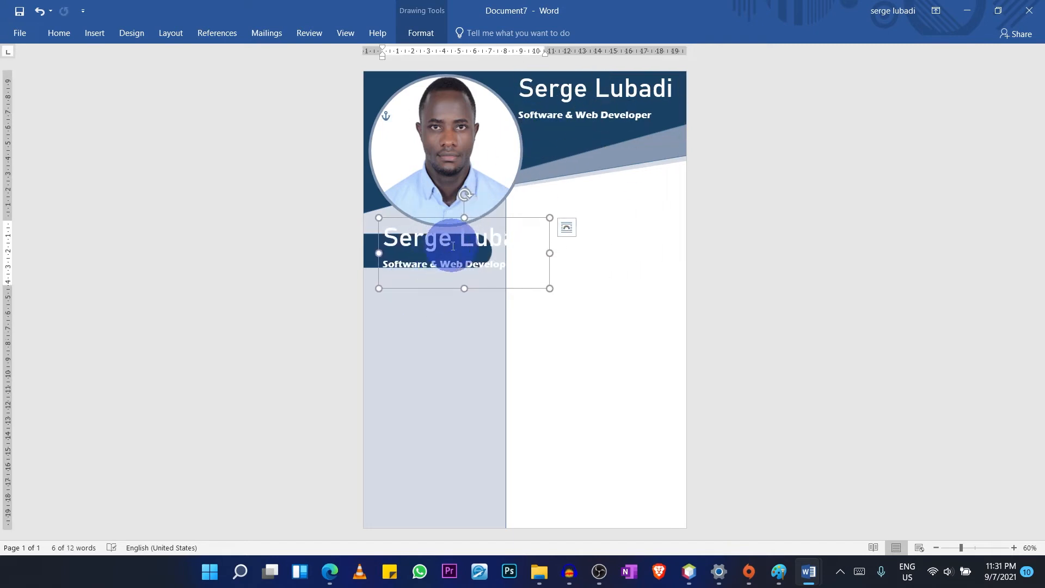
pyautogui.click(453, 246)
pyautogui.press('Delete')
pyautogui.press('Delete')
pyautogui.press('Delete')
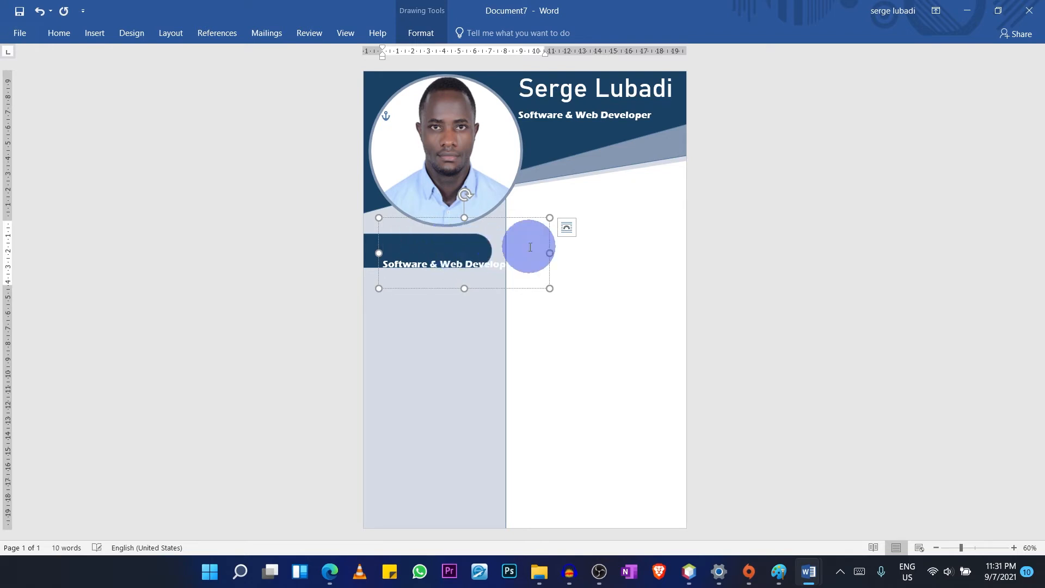
# Step: Shrink the copied text box to a single line, narrow it, and place it on the dark blue banner
pyautogui.moveTo(550, 218); pyautogui.dragTo(541, 268)
pyautogui.click(461, 274)
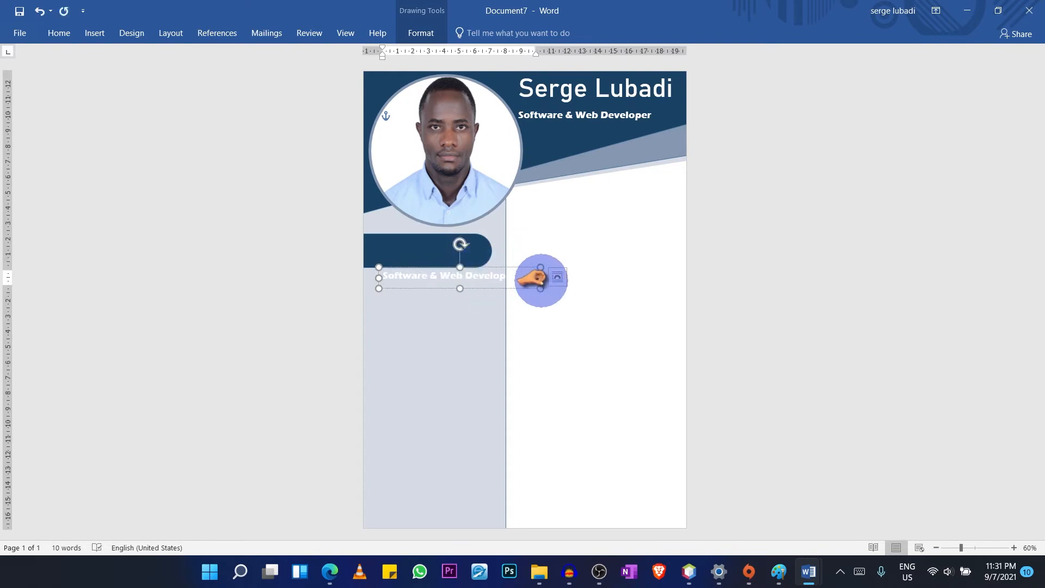
pyautogui.moveTo(540, 278); pyautogui.dragTo(459, 251)
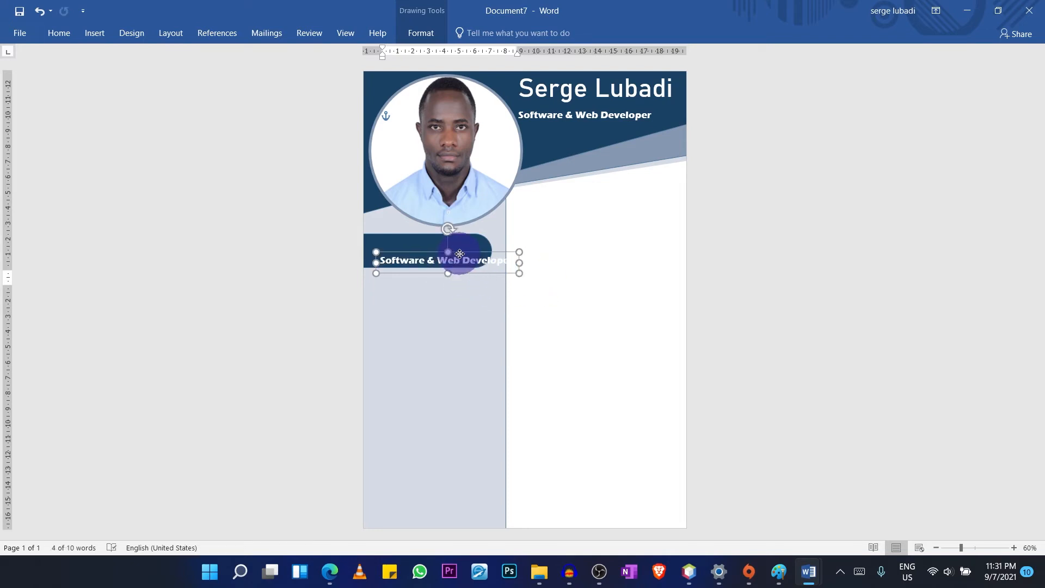
# Step: Replace the job title text in the banner's text box with "Get in Touch"
pyautogui.click(425, 260)
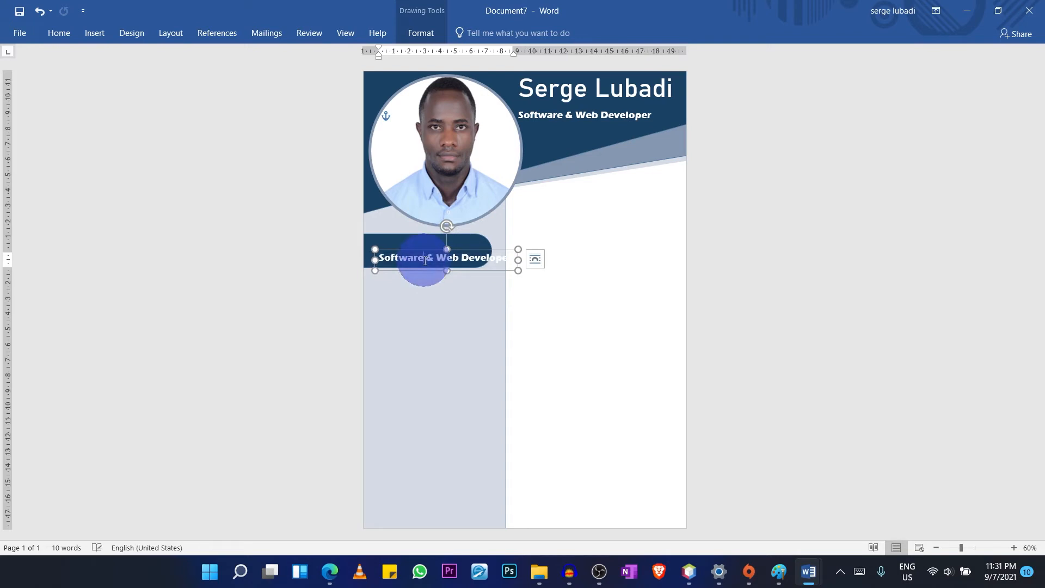
pyautogui.press('Delete')
pyautogui.press('Delete')
pyautogui.press('Delete')
pyautogui.press('Delete')
pyautogui.press('Delete')
pyautogui.press('Delete')
pyautogui.press('Delete')
pyautogui.press('Delete')
pyautogui.press('Delete')
pyautogui.press('Delete')
pyautogui.press('Delete')
pyautogui.press('Delete')
pyautogui.press('Delete')
pyautogui.press('Delete')
pyautogui.press('Delete')
pyautogui.press('Delete')
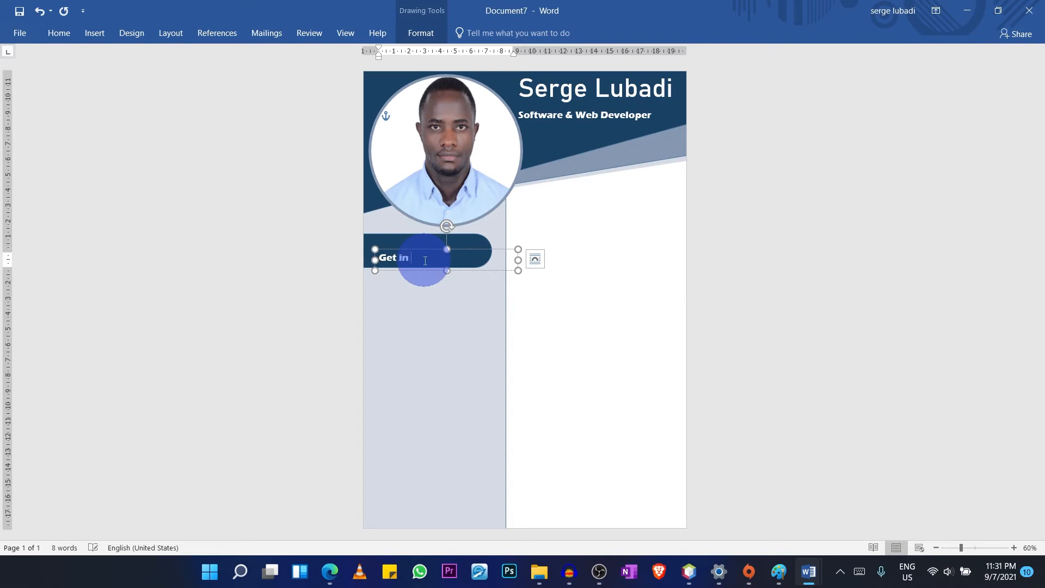
pyautogui.click(458, 274)
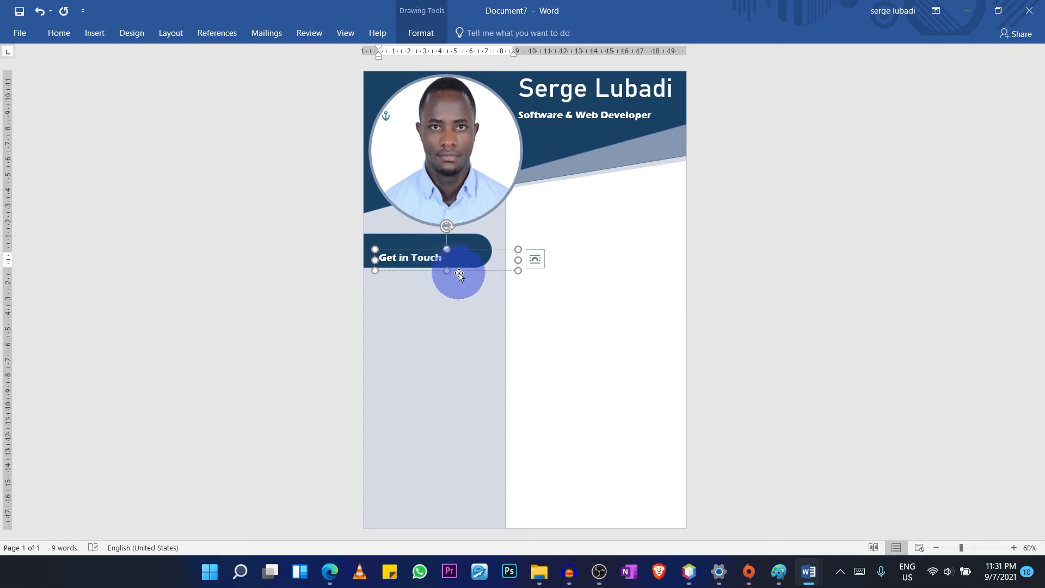
pyautogui.click(461, 274)
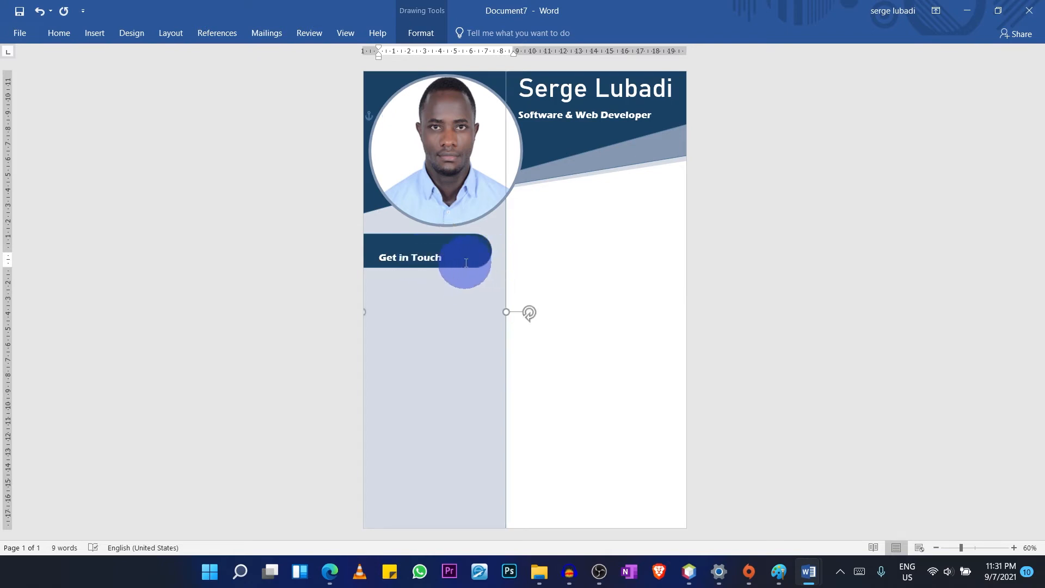
# Step: Narrow the "Get in Touch" text box to fit its text and center it vertically toward the banner's rounded end
pyautogui.click(435, 255)
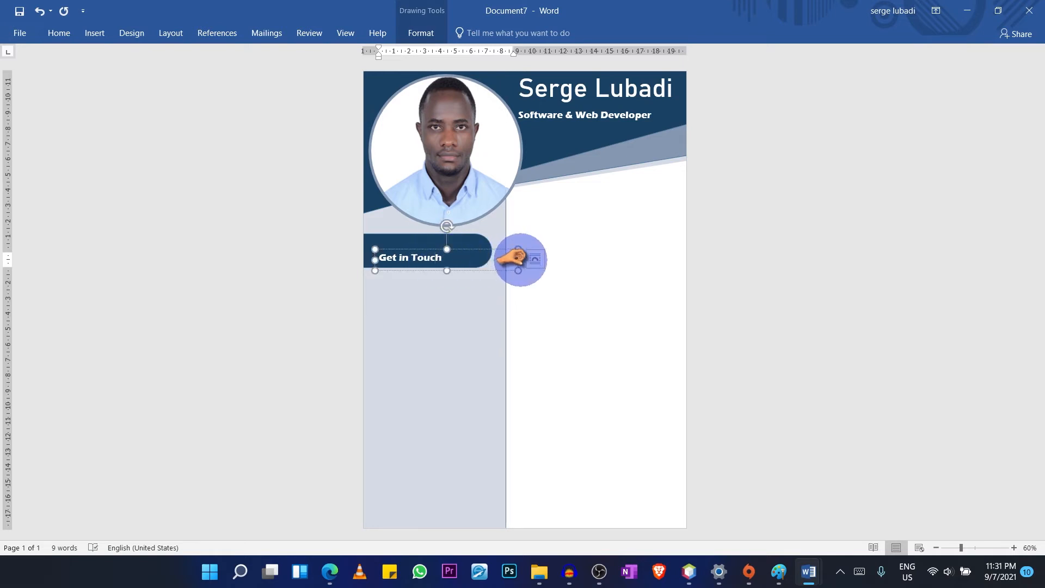
pyautogui.moveTo(518, 259); pyautogui.dragTo(481, 245)
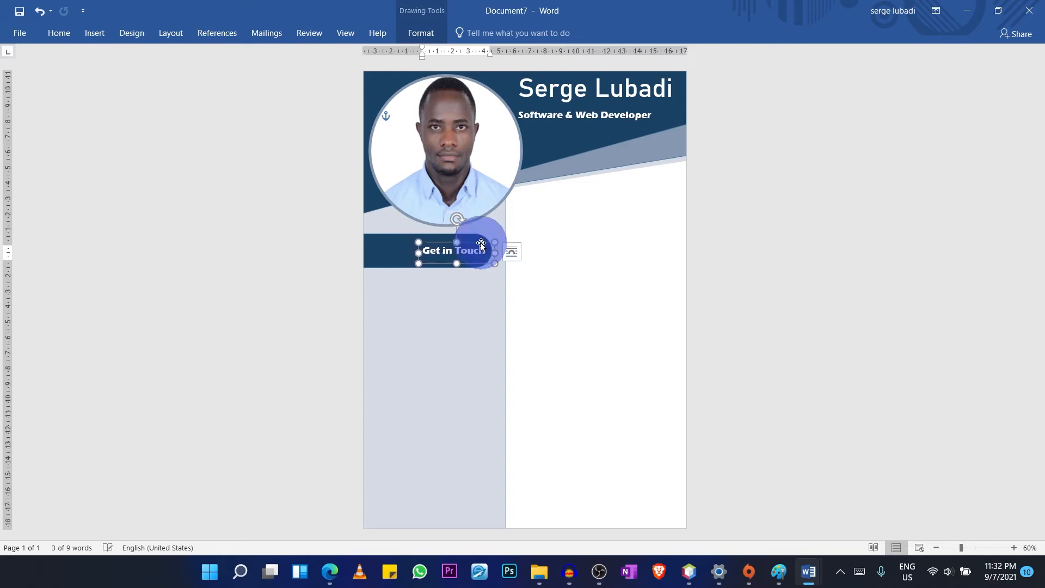
pyautogui.click(441, 281)
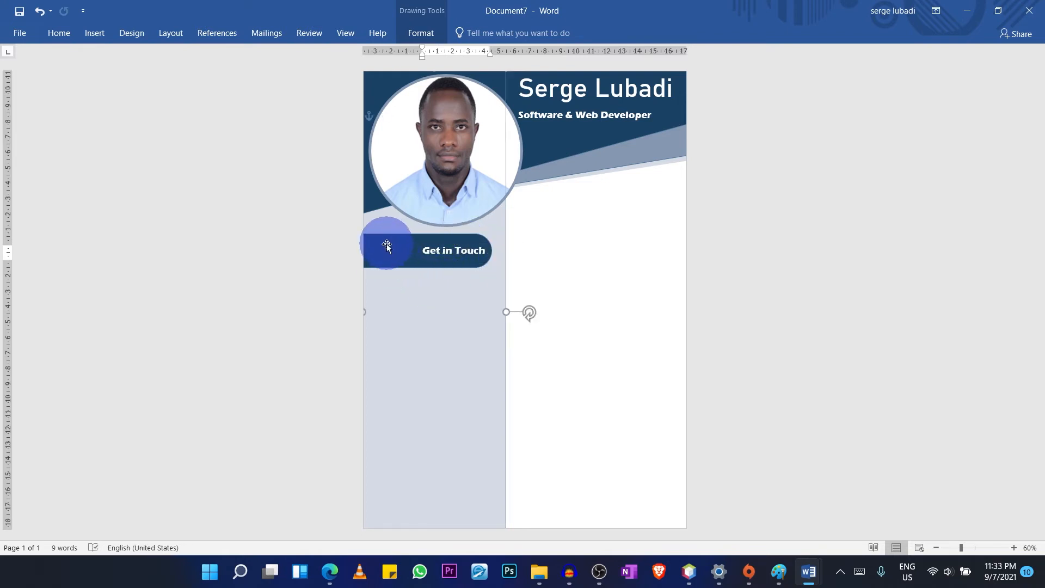
# Step: Insert the Business category icon showing three people beneath a location pin
pyautogui.click(94, 34)
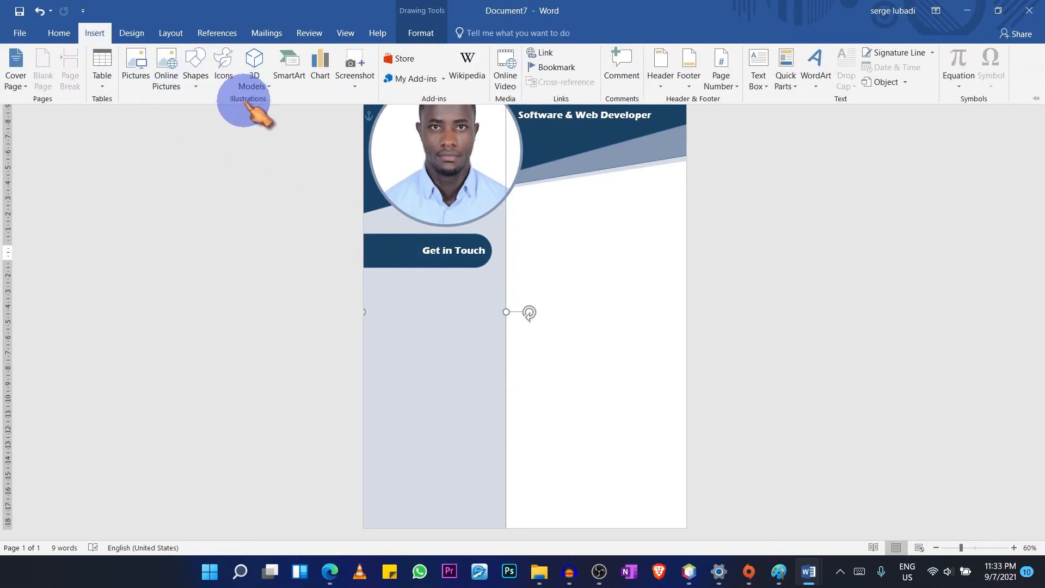
pyautogui.click(230, 76)
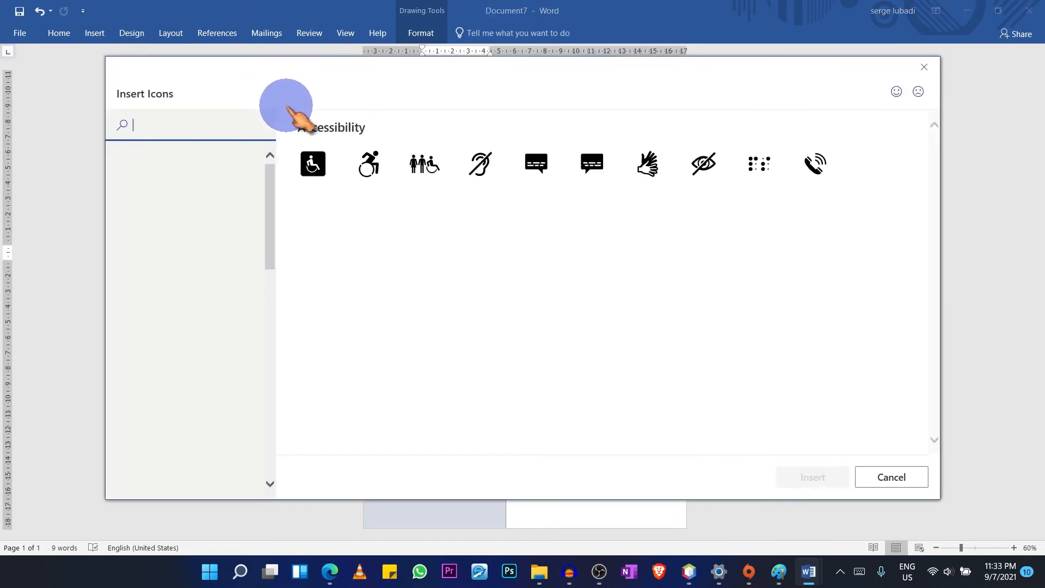
pyautogui.scroll(-10, 590, 338)
pyautogui.scroll(-6, 595, 343)
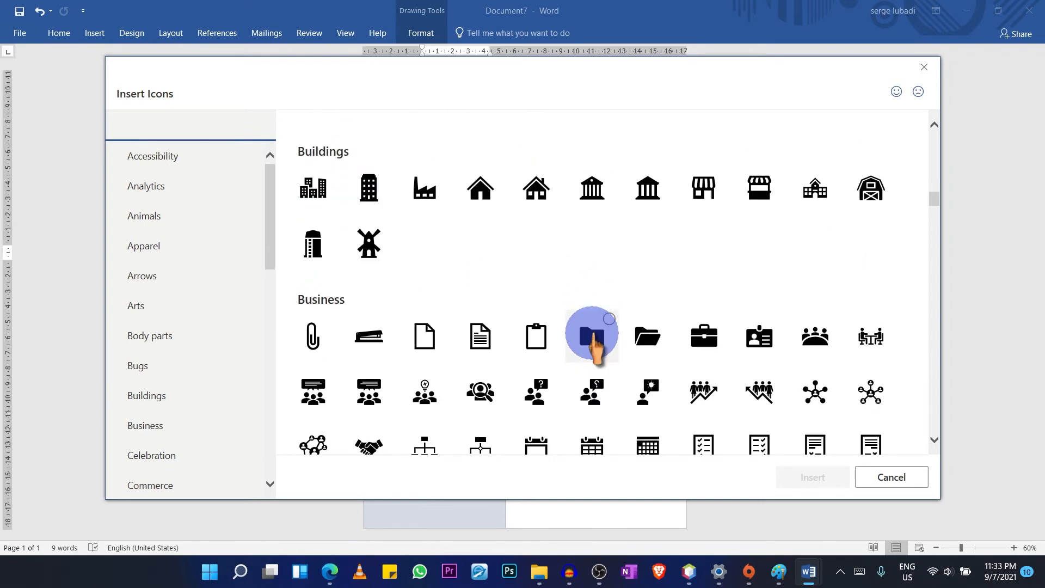
pyautogui.scroll(-2, 593, 339)
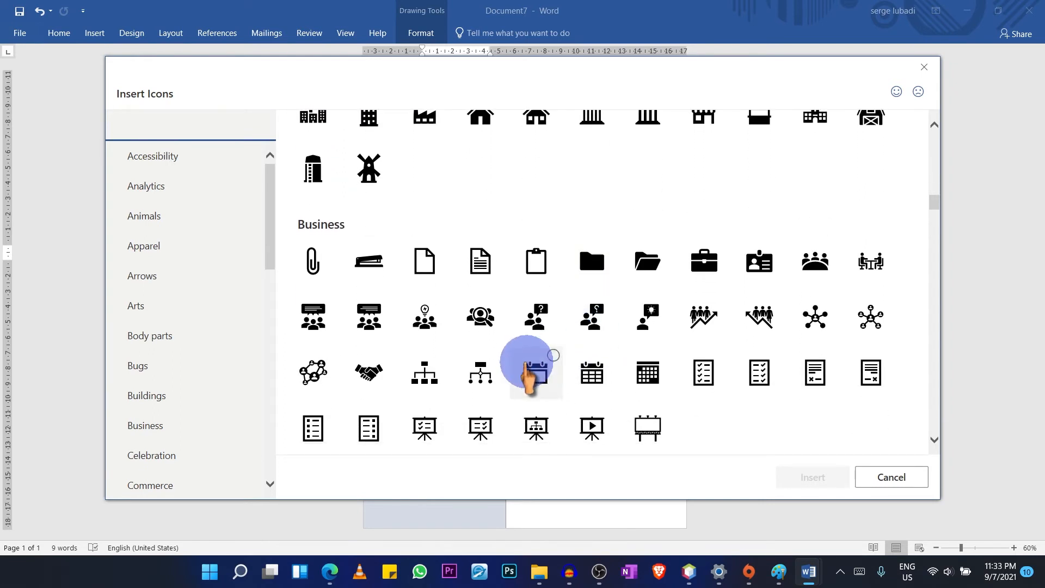
pyautogui.click(432, 324)
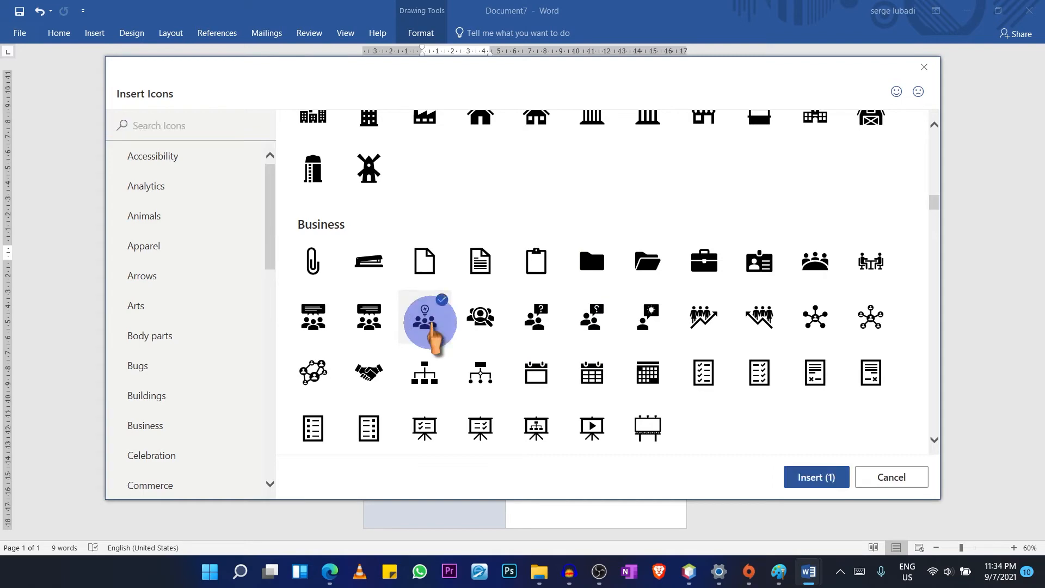
pyautogui.doubleClick(433, 324)
pyautogui.moveTo(432, 325); pyautogui.dragTo(588, 285)
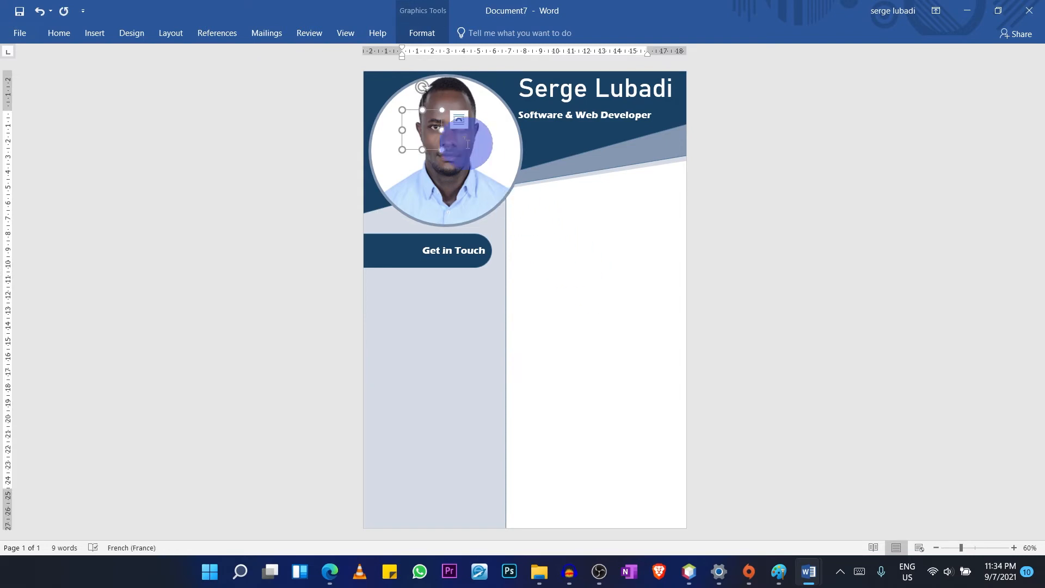
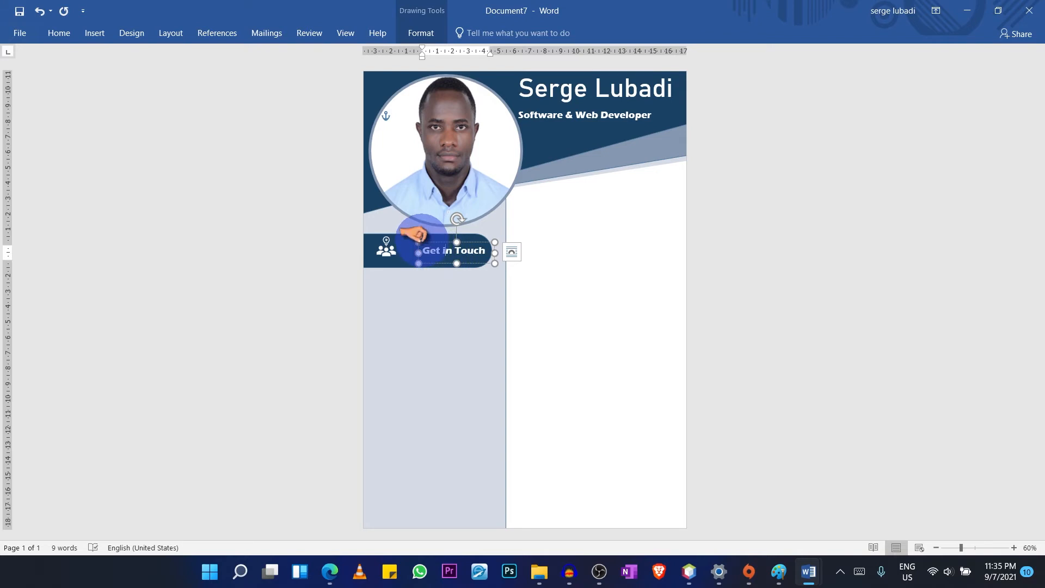
# Step: Group the "Get in Touch" text box, the people icon and the dark blue banner shape into one object
pyautogui.tripleClick(447, 252)
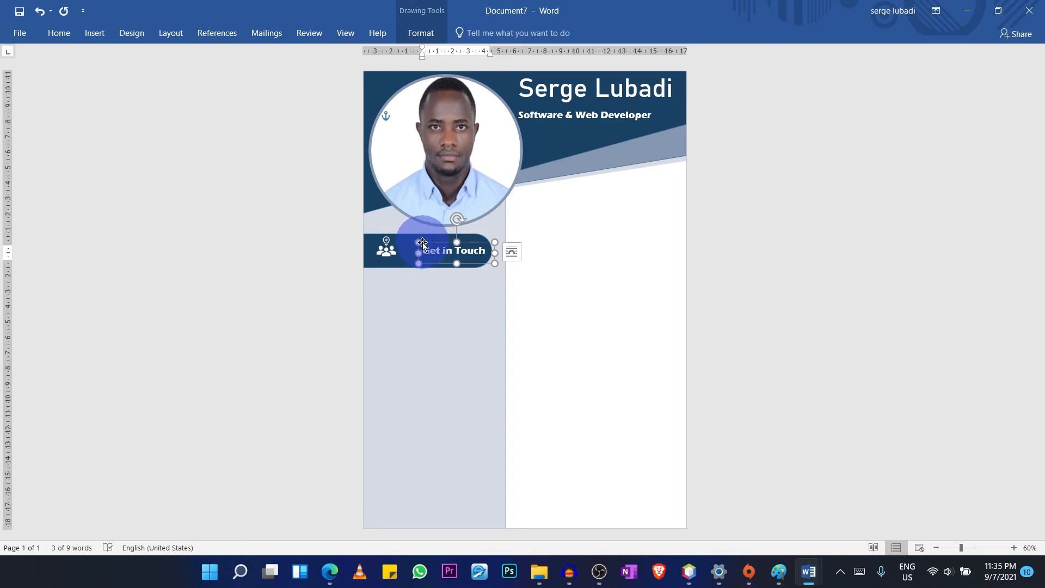
pyautogui.keyDown('ctrl'); pyautogui.click(390, 253); pyautogui.keyUp('ctrl')
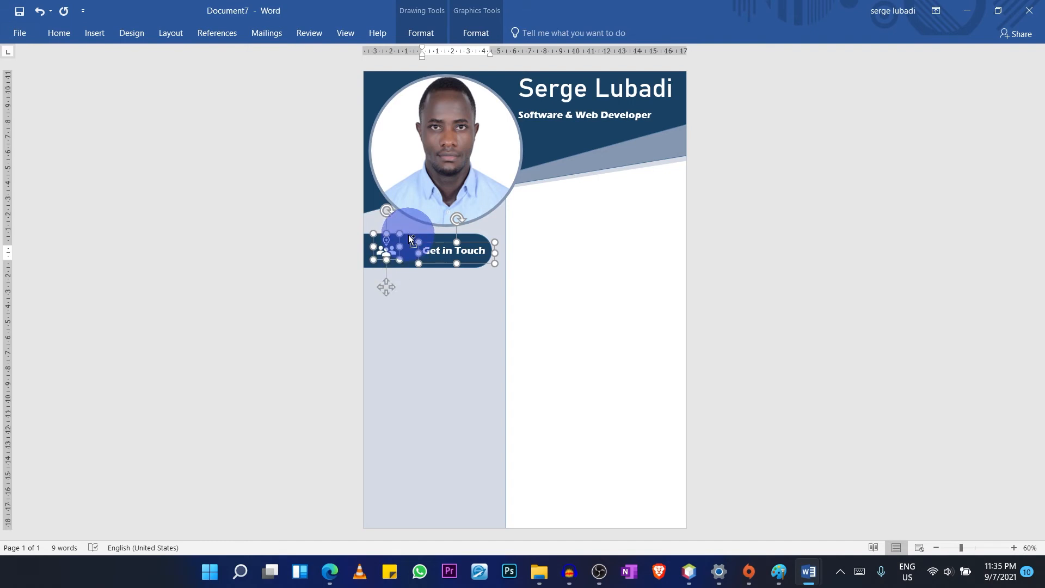
pyautogui.keyDown('ctrl'); pyautogui.click(408, 236); pyautogui.keyUp('ctrl')
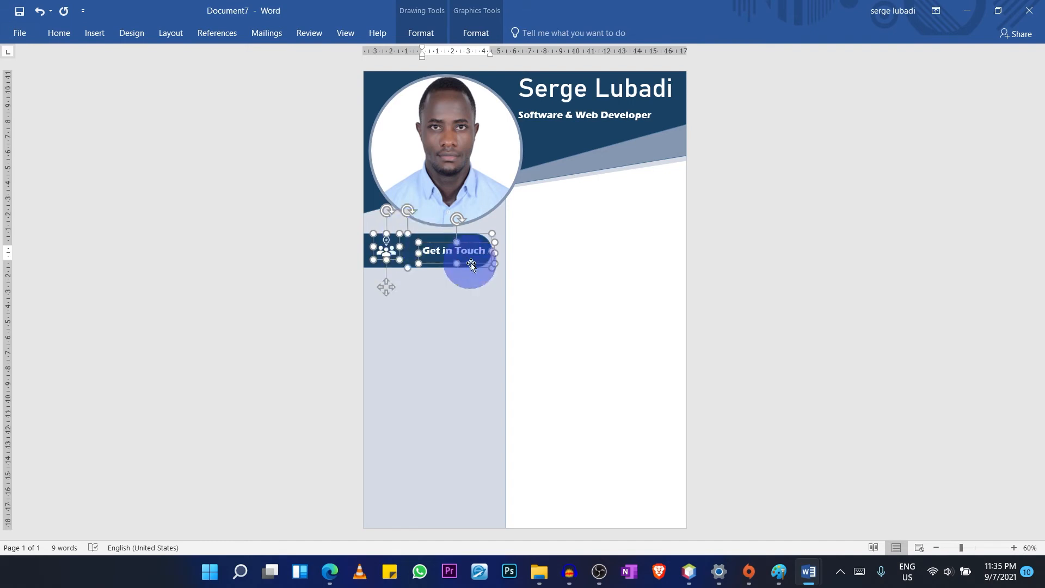
pyautogui.rightClick(395, 252)
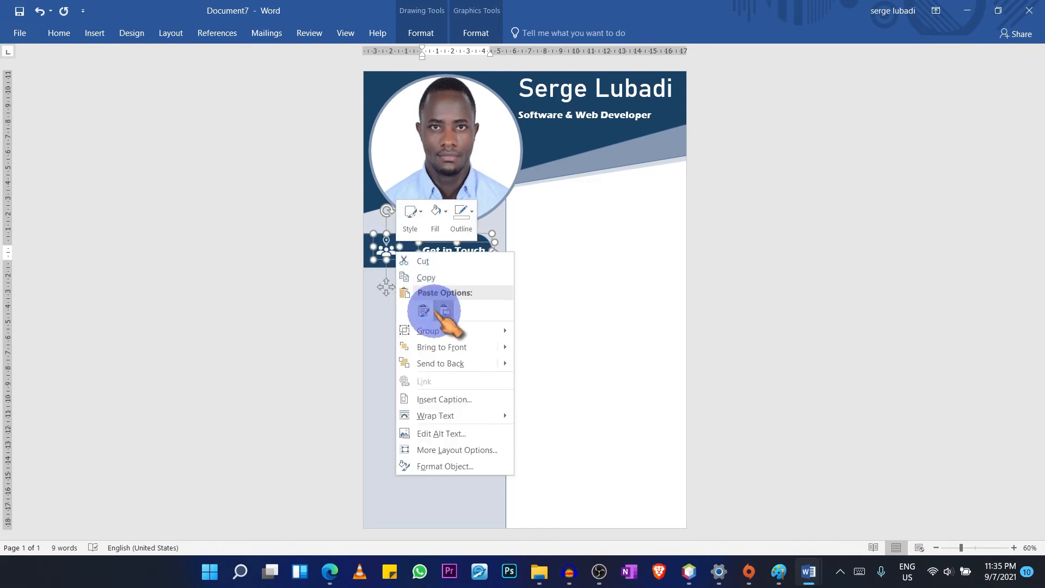
pyautogui.moveTo(451, 330)
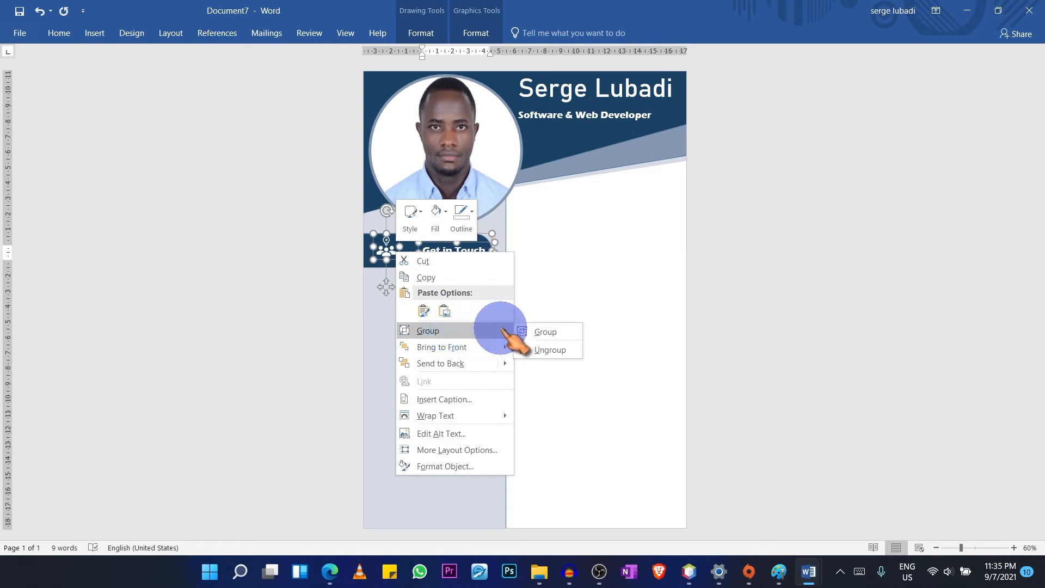
pyautogui.click(547, 333)
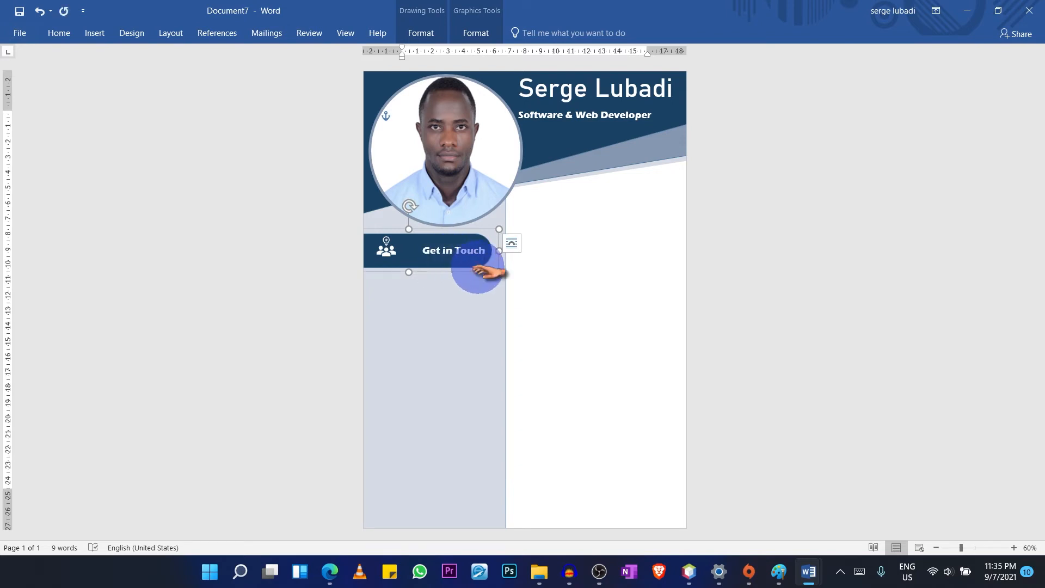
# Step: Paste a copy of the heading banner group and place it lower on the sidebar, aligned with the original
pyautogui.hotkey('ctrl', 'v')
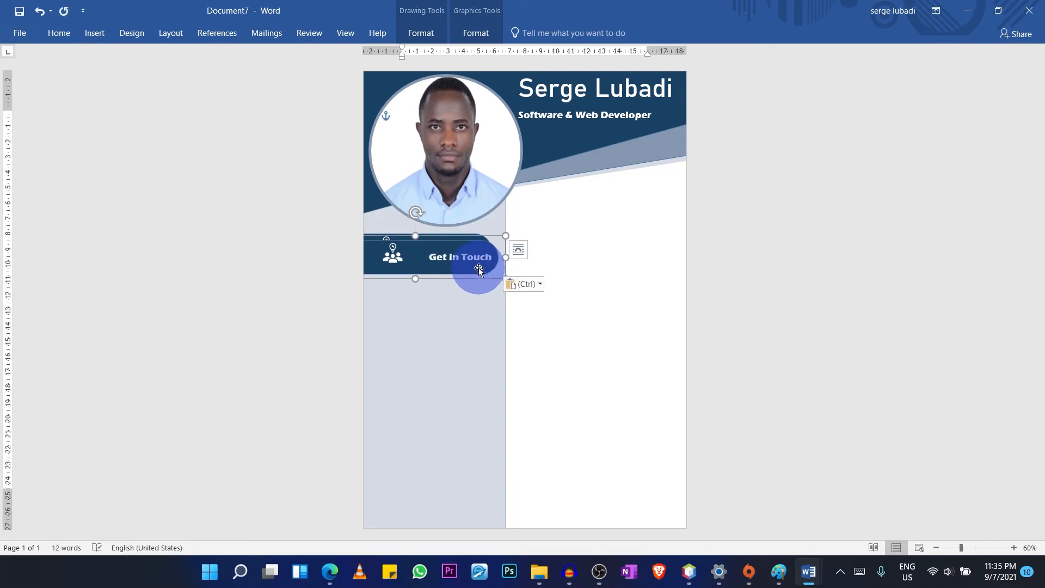
pyautogui.moveTo(481, 274); pyautogui.dragTo(493, 374)
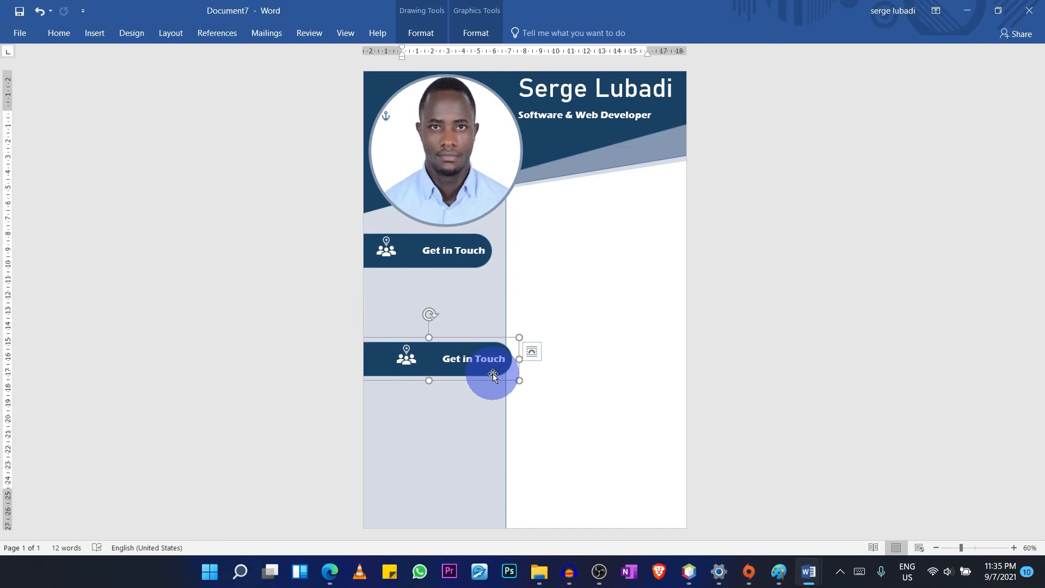
pyautogui.moveTo(492, 374); pyautogui.dragTo(472, 382)
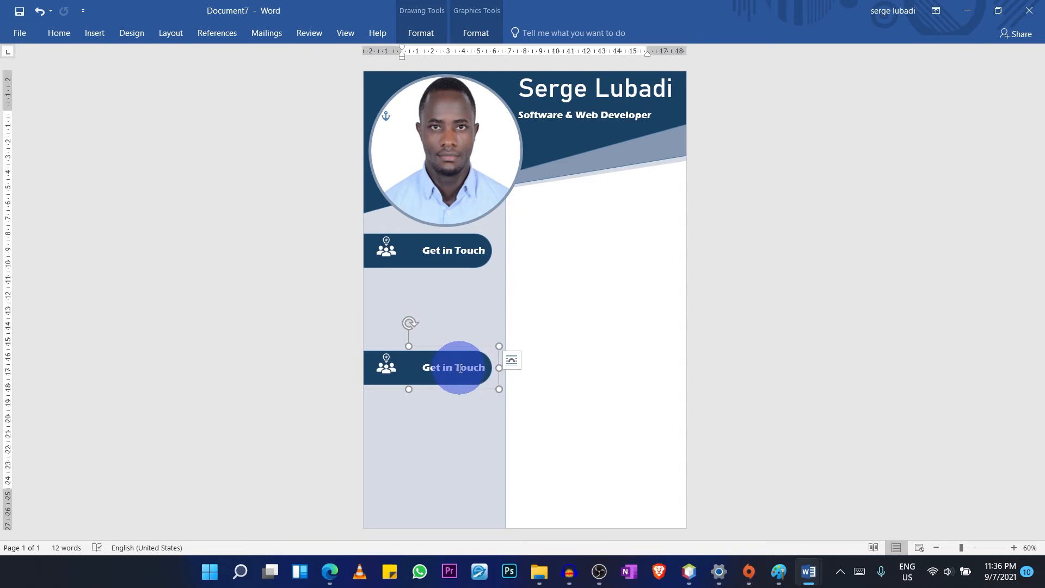
# Step: Replace the heading text in the lower banner copy with "Objectives"
pyautogui.doubleClick(468, 369)
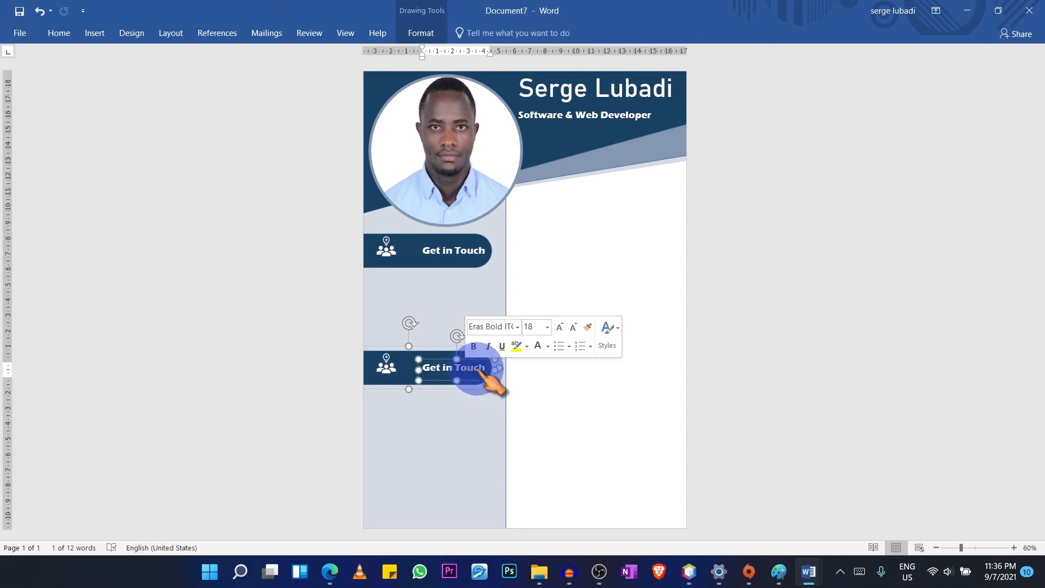
pyautogui.click(486, 369)
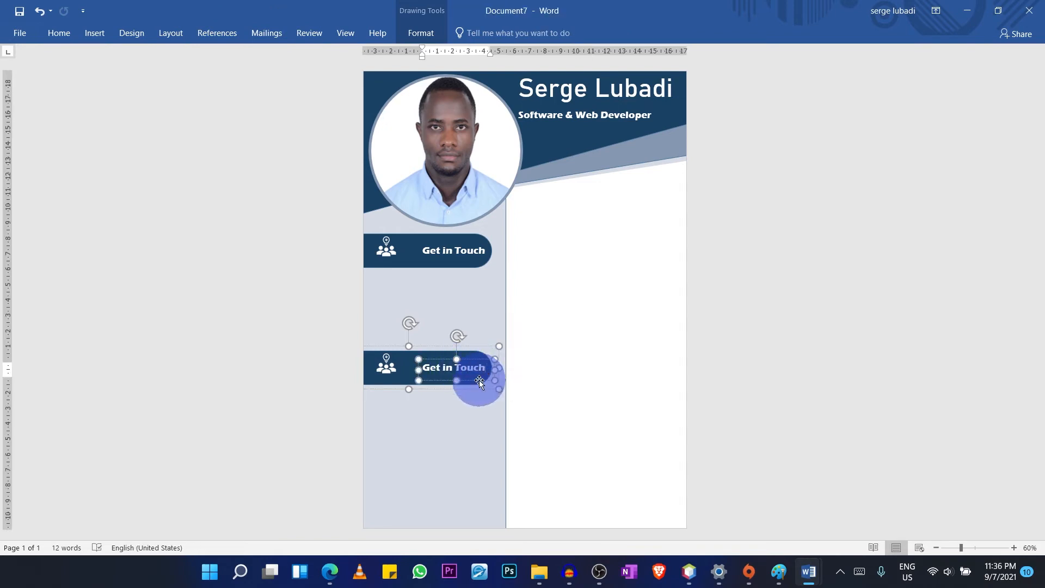
pyautogui.press('BackSpace')
pyautogui.press('BackSpace')
pyautogui.press('BackSpace')
pyautogui.press('BackSpace')
pyautogui.press('BackSpace')
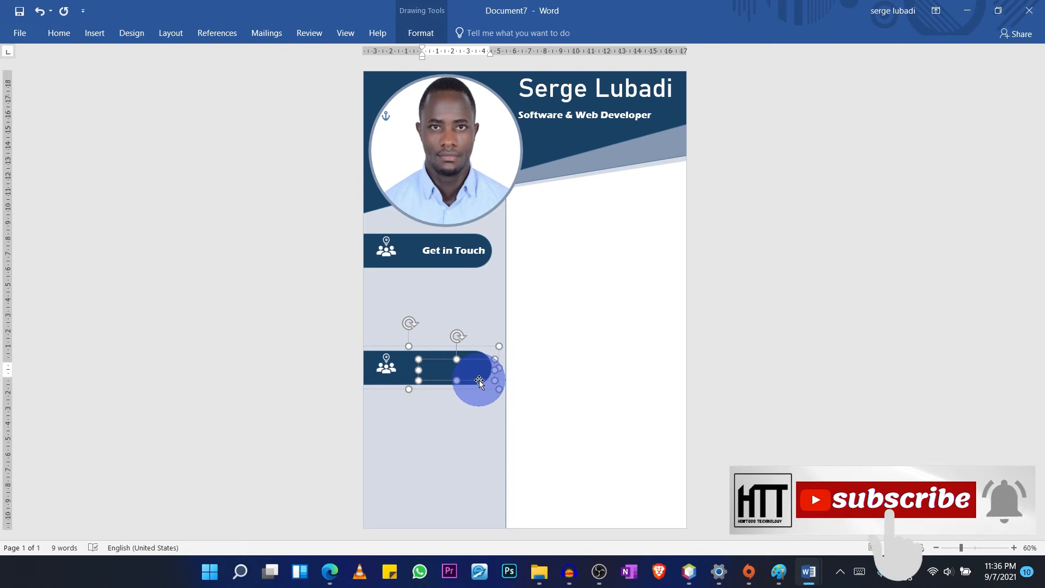
pyautogui.write('bjectives')
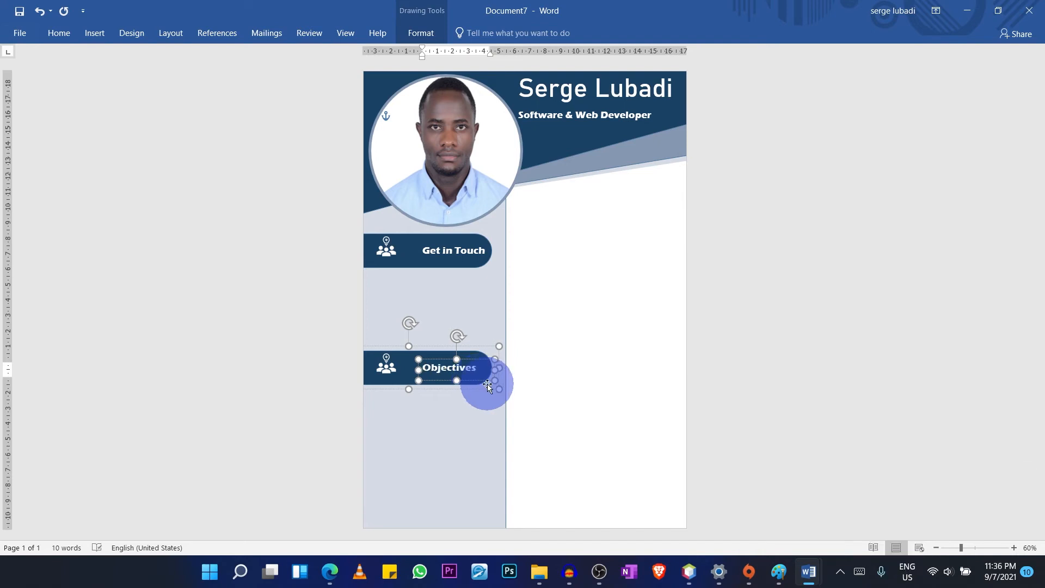
# Step: Narrow the "Objectives" text box from both sides so it fits the word within the banner
pyautogui.moveTo(418, 370); pyautogui.dragTo(425, 370)
pyautogui.click(422, 369)
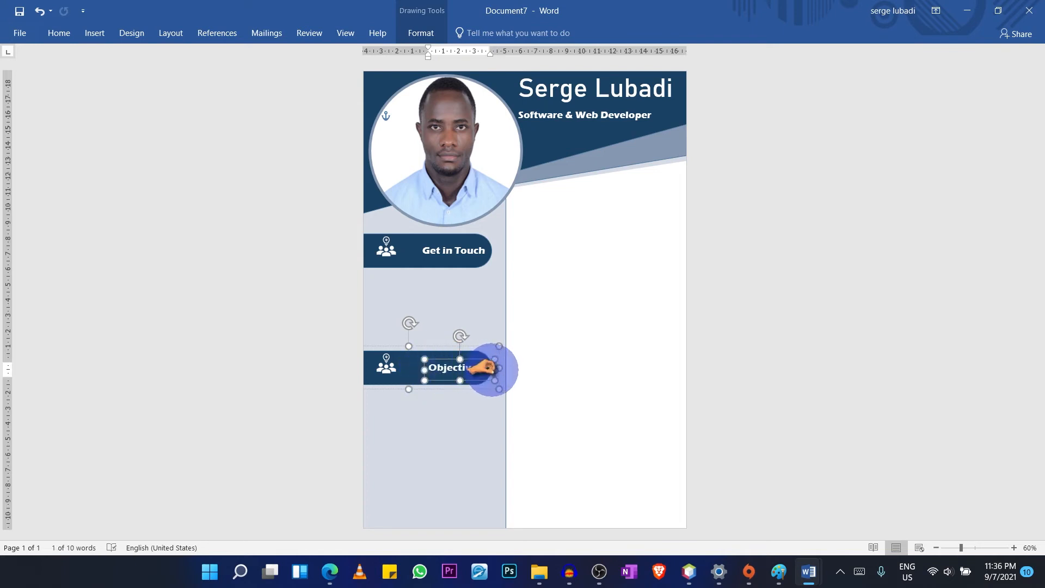
pyautogui.moveTo(494, 369); pyautogui.dragTo(491, 370)
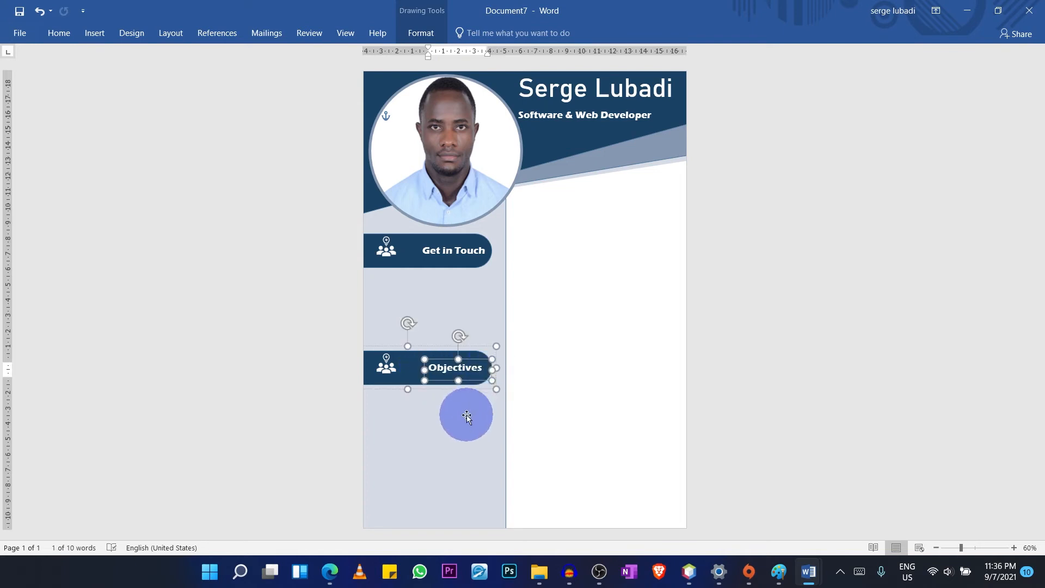
pyautogui.click(467, 416)
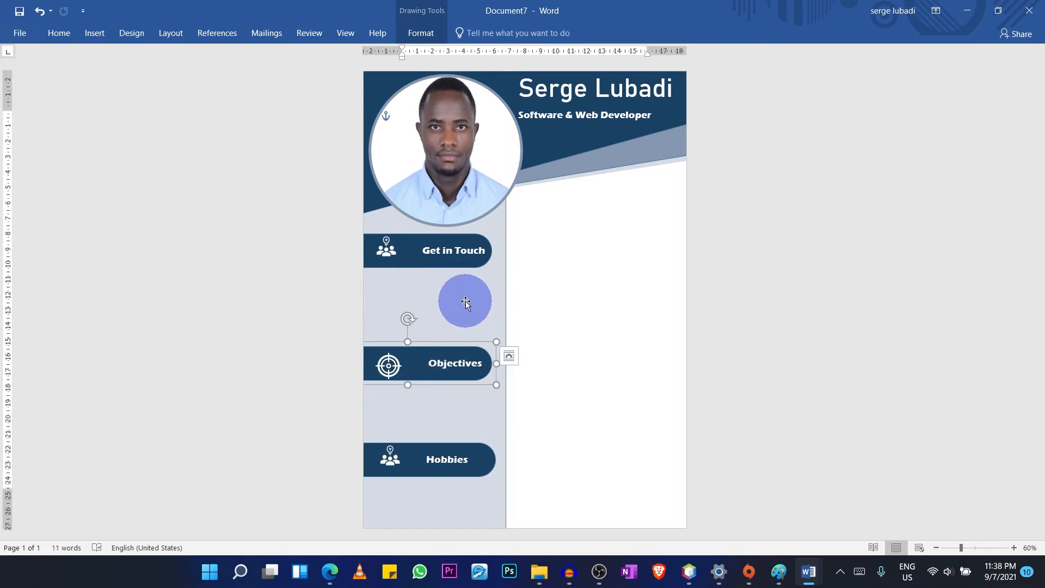
# Step: Draw a text box beneath the "Get in Touch" banner and shrink it to a narrower, single-line height
pyautogui.click(465, 303)
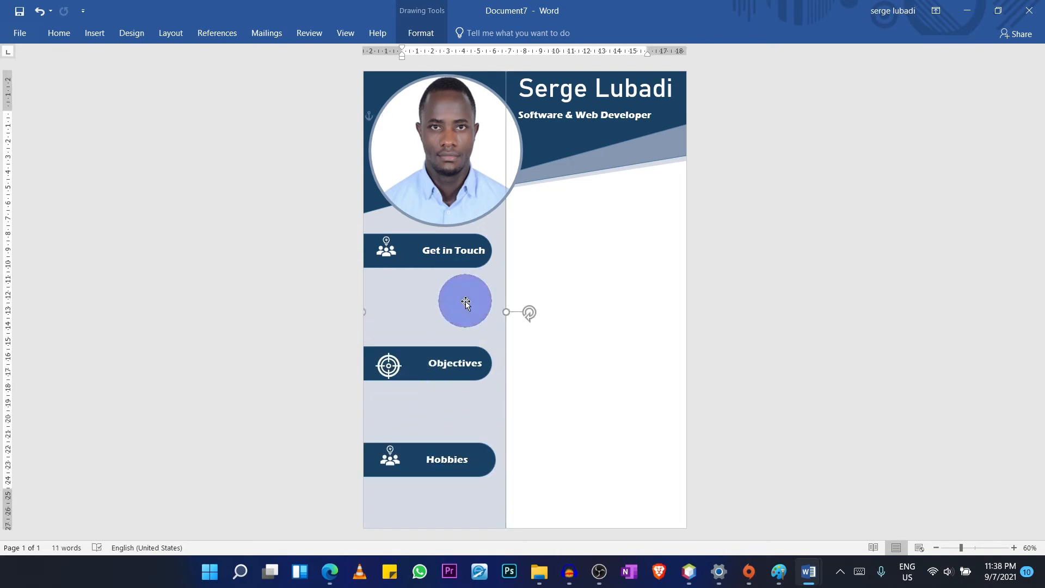
pyautogui.click(97, 33)
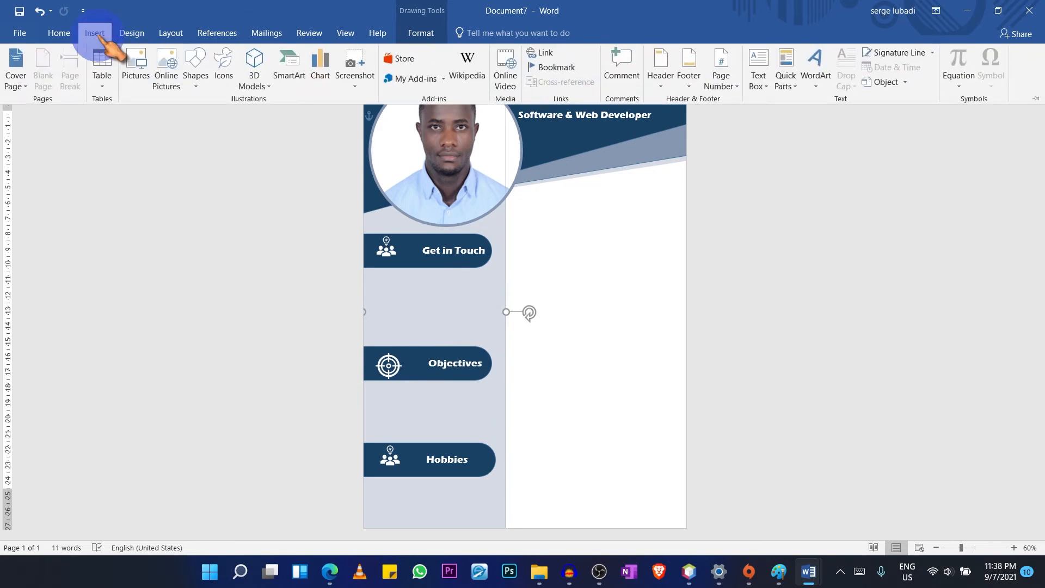
pyautogui.click(204, 78)
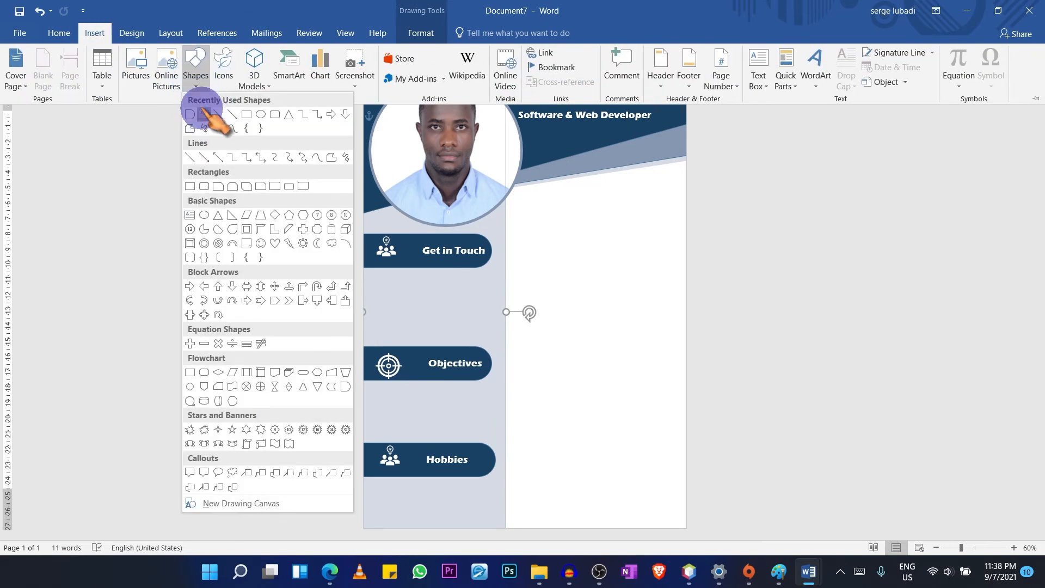
pyautogui.click(204, 114)
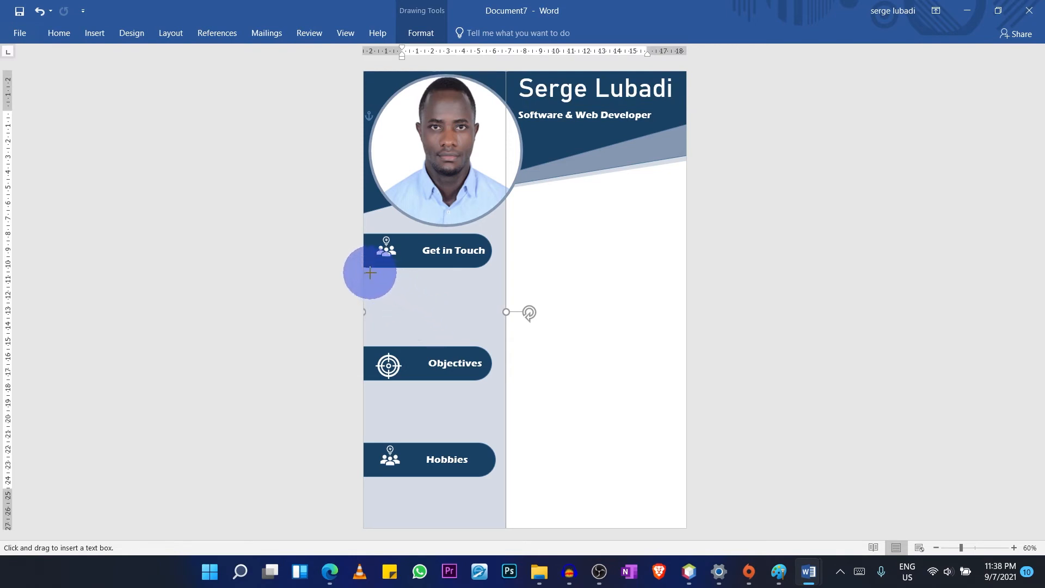
pyautogui.moveTo(371, 273); pyautogui.dragTo(494, 339)
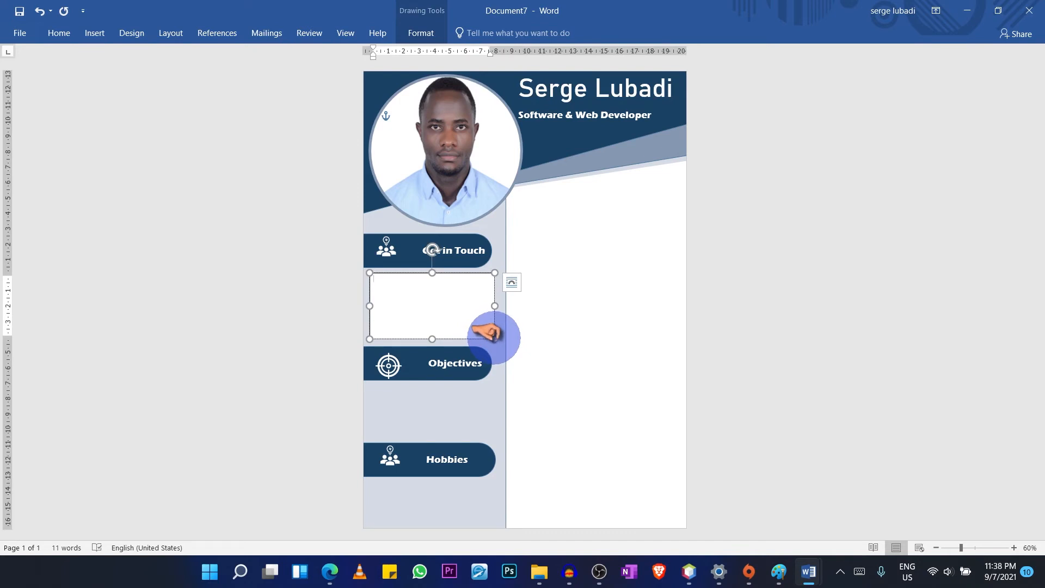
pyautogui.moveTo(494, 338); pyautogui.dragTo(478, 294)
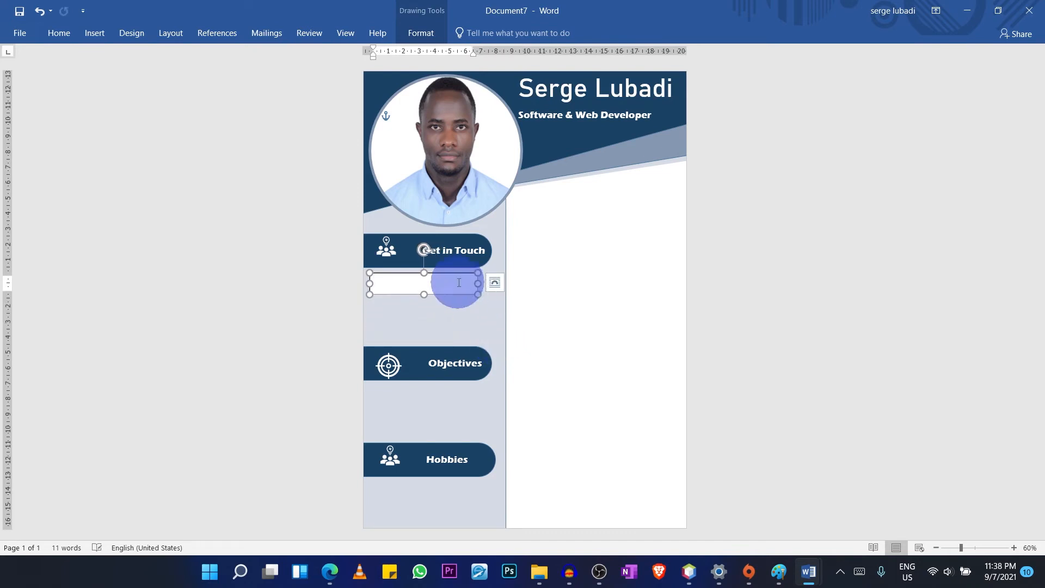
pyautogui.click(454, 281)
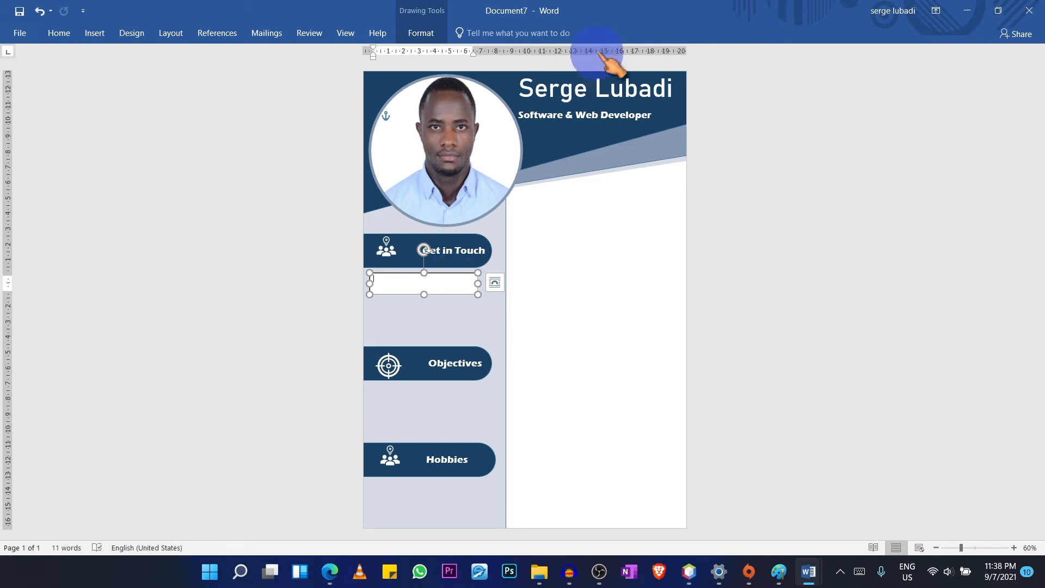
pyautogui.doubleClick(583, 99)
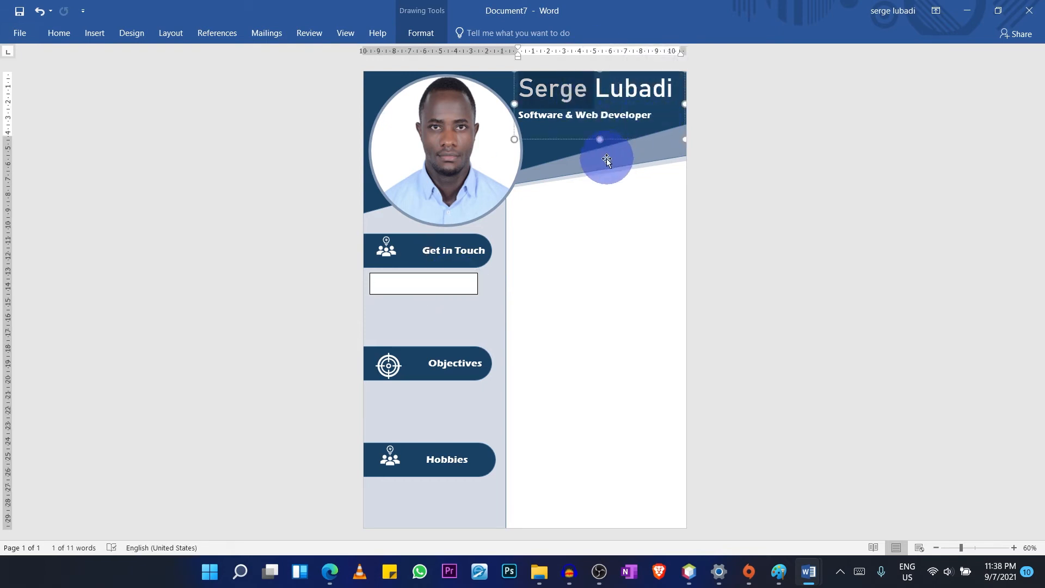
pyautogui.click(476, 294)
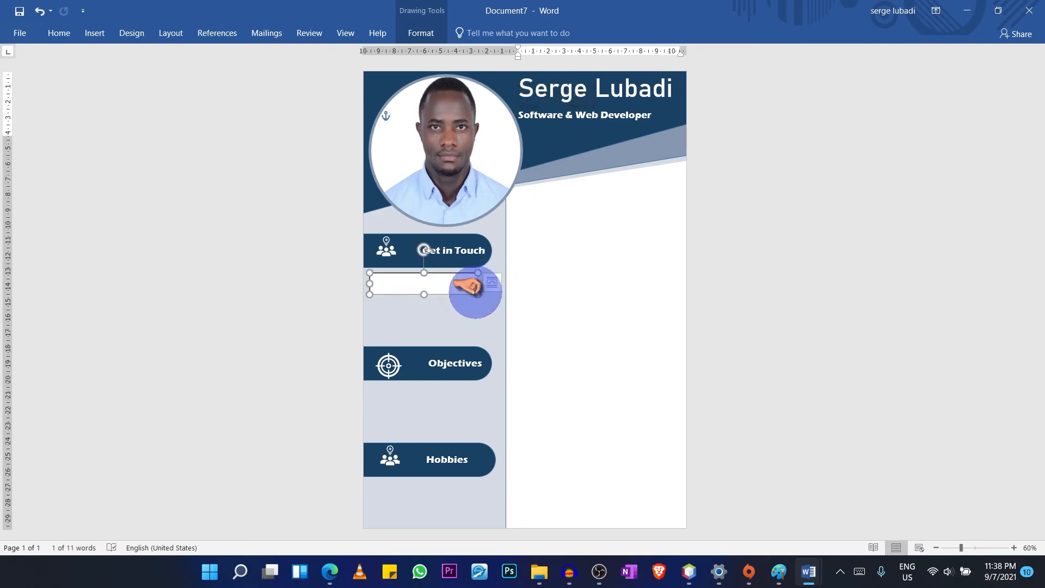
# Step: Undo the blank text box and place a copy of the name and job title text box beneath the "Get in Touch" banner
pyautogui.hotkey('ctrl', 'z')
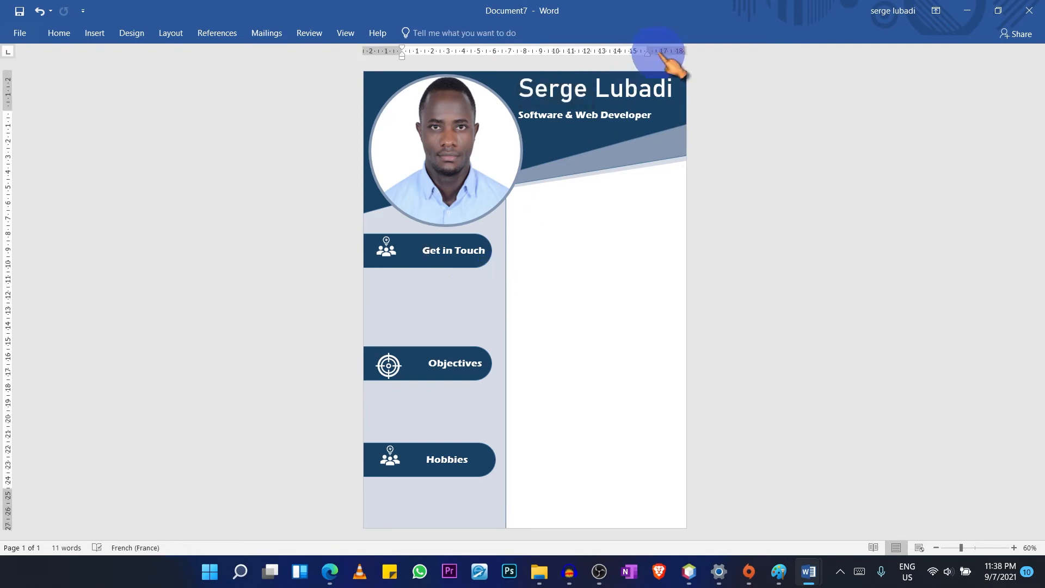
pyautogui.click(663, 87)
pyautogui.click(606, 142)
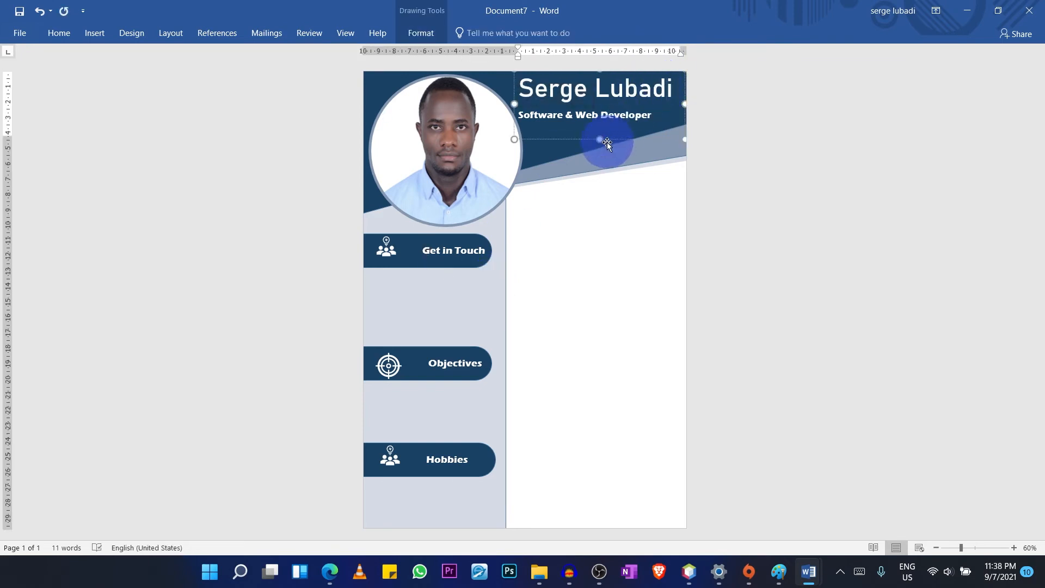
pyautogui.hotkey('ctrl', 'c')
pyautogui.hotkey('ctrl', 'v')
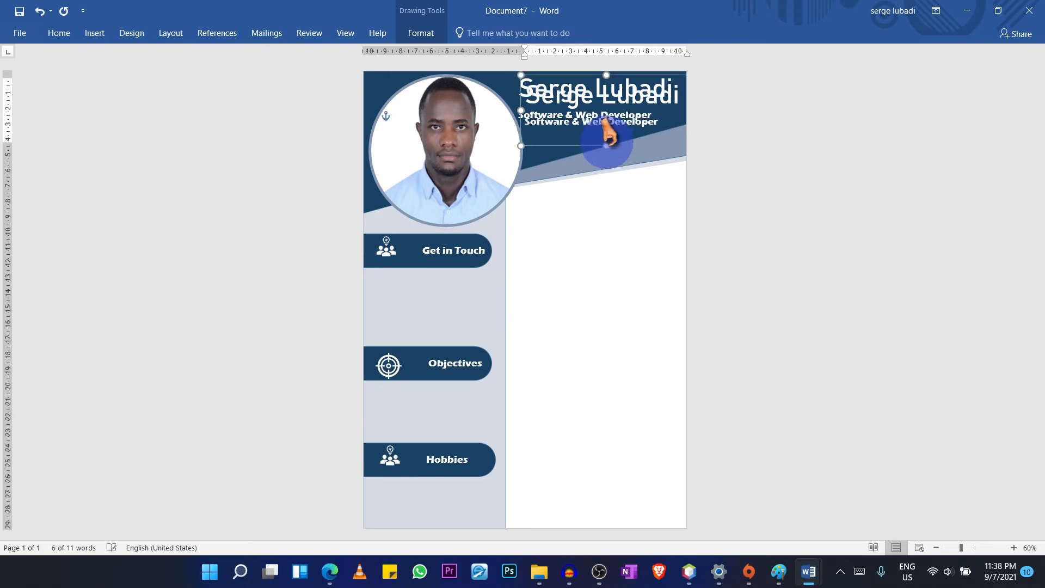
pyautogui.moveTo(607, 142); pyautogui.dragTo(465, 335)
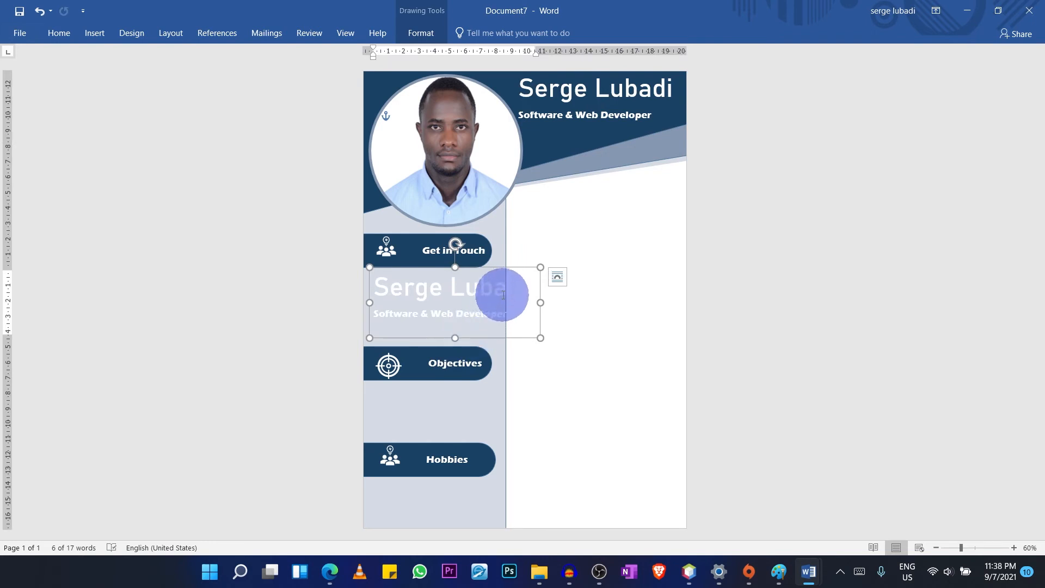
# Step: Delete the name line's text from the copied text box in the sidebar
pyautogui.tripleClick(504, 292)
pyautogui.click(504, 293)
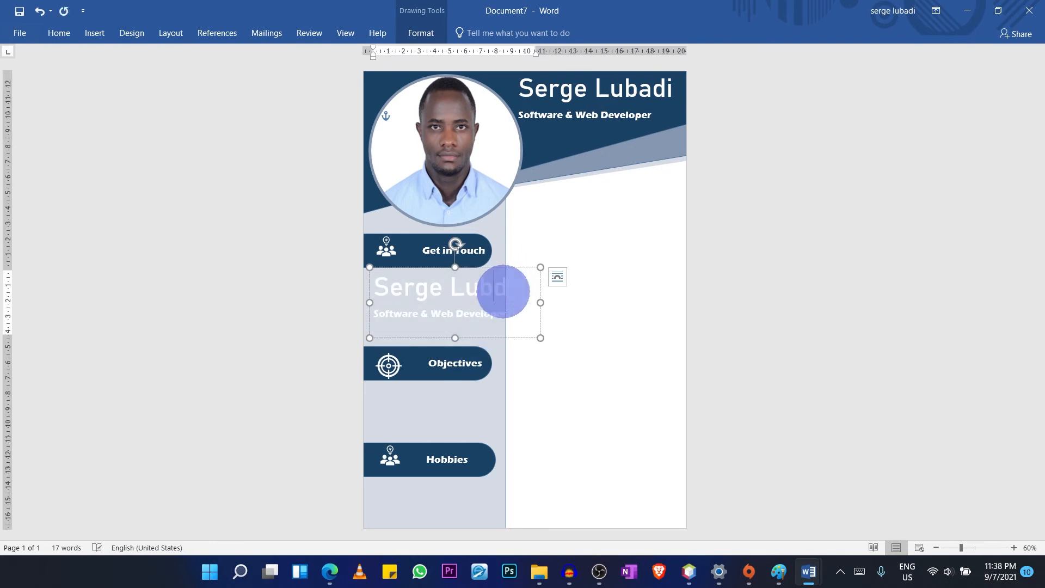
pyautogui.press('BackSpace')
pyautogui.press('BackSpace')
pyautogui.press('BackSpace')
pyautogui.press('BackSpace')
pyautogui.press('BackSpace')
pyautogui.press('BackSpace')
pyautogui.press('BackSpace')
pyautogui.press('BackSpace')
pyautogui.press('BackSpace')
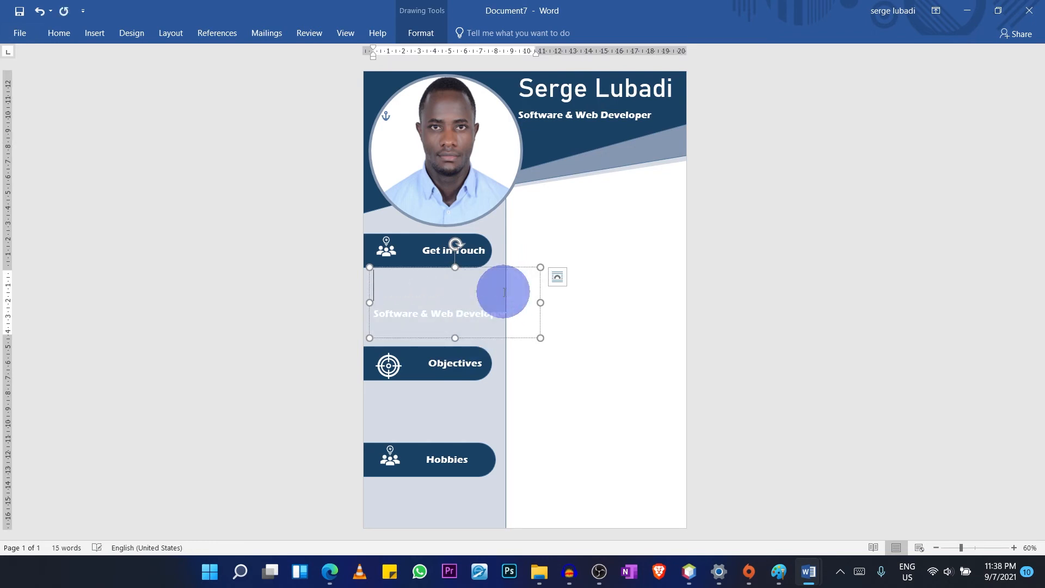
# Step: Remove the empty line above the job title and shrink the copied text box to the sidebar's width and about one line high
pyautogui.moveTo(540, 267)
pyautogui.mouseDown()
pyautogui.moveTo(540, 293)
pyautogui.moveTo(543, 267)
pyautogui.mouseUp()
pyautogui.click(471, 303)
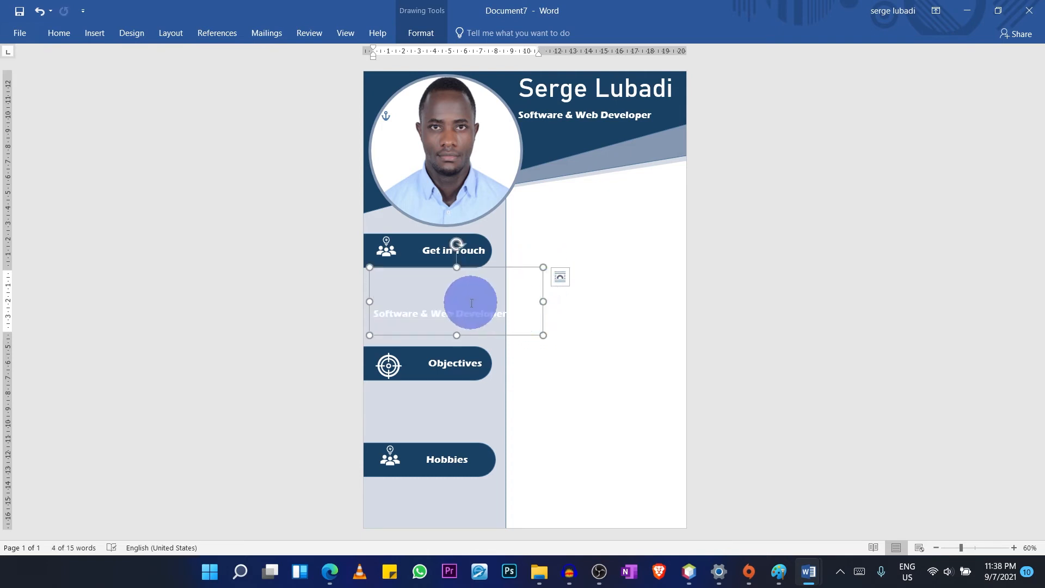
pyautogui.click(461, 300)
pyautogui.hotkey('ctrl', 'z')
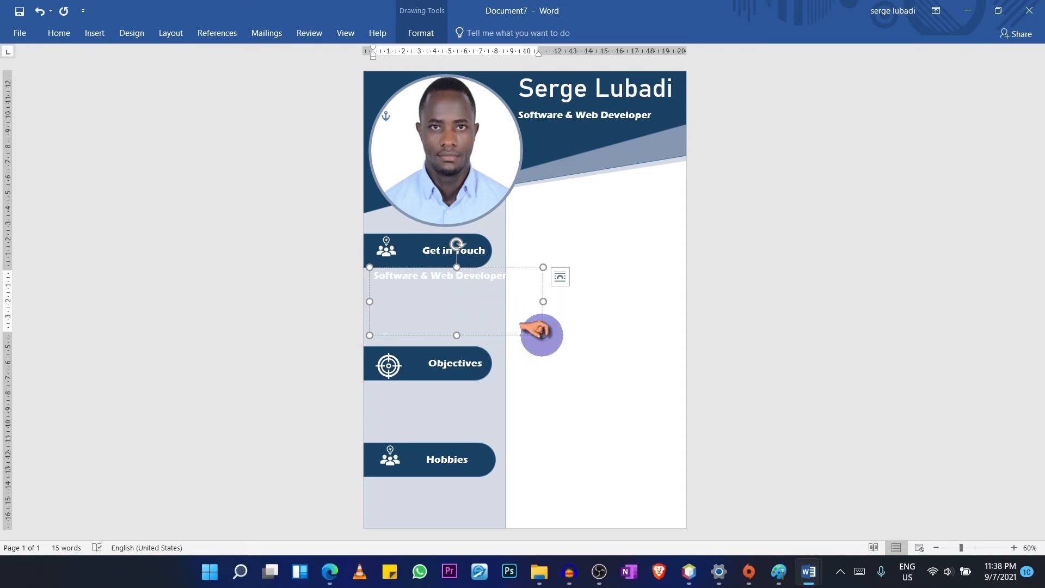
pyautogui.moveTo(543, 336); pyautogui.dragTo(507, 287)
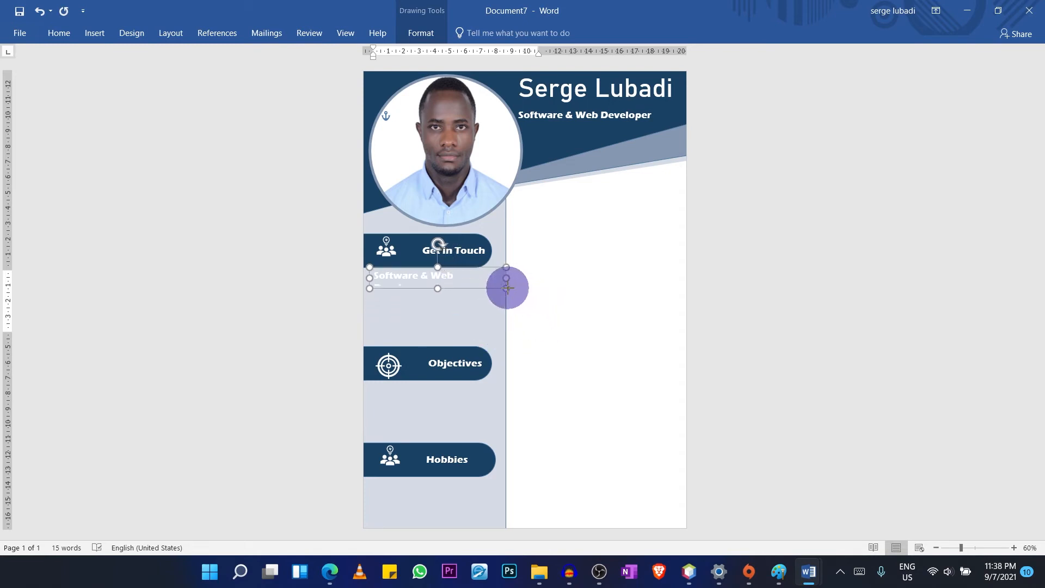
# Step: Replace the job title in the copied text box with the contact's e-mail address
pyautogui.click(467, 280)
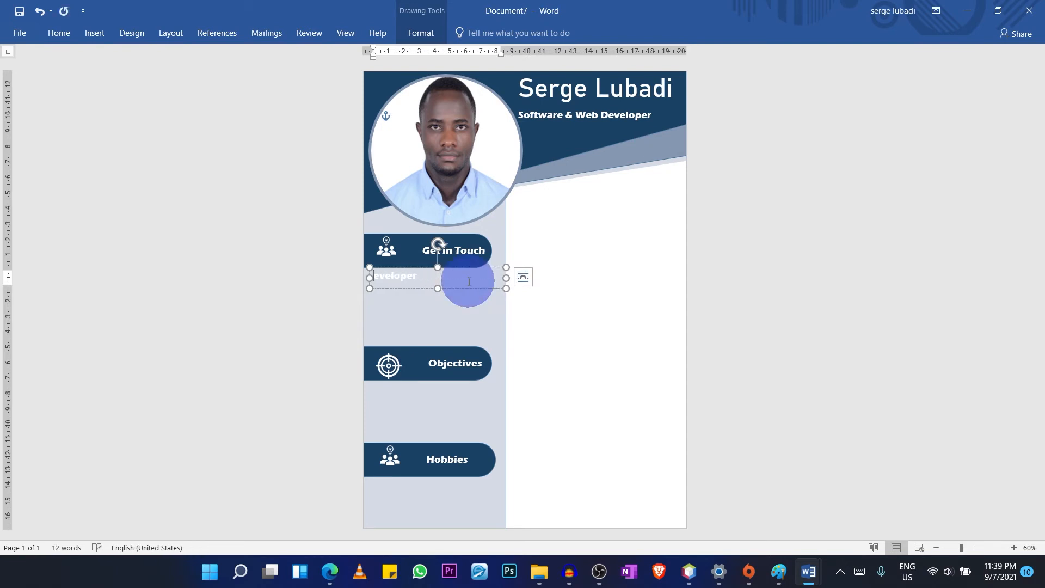
pyautogui.press('Delete')
pyautogui.press('Delete')
pyautogui.press('Delete')
pyautogui.press('Delete')
pyautogui.press('Delete')
pyautogui.press('Delete')
pyautogui.press('Delete')
pyautogui.press('Delete')
# Step: Format the e-mail text as bold Calibri (Body), size 16, in the recently used dark blue
pyautogui.doubleClick(470, 282)
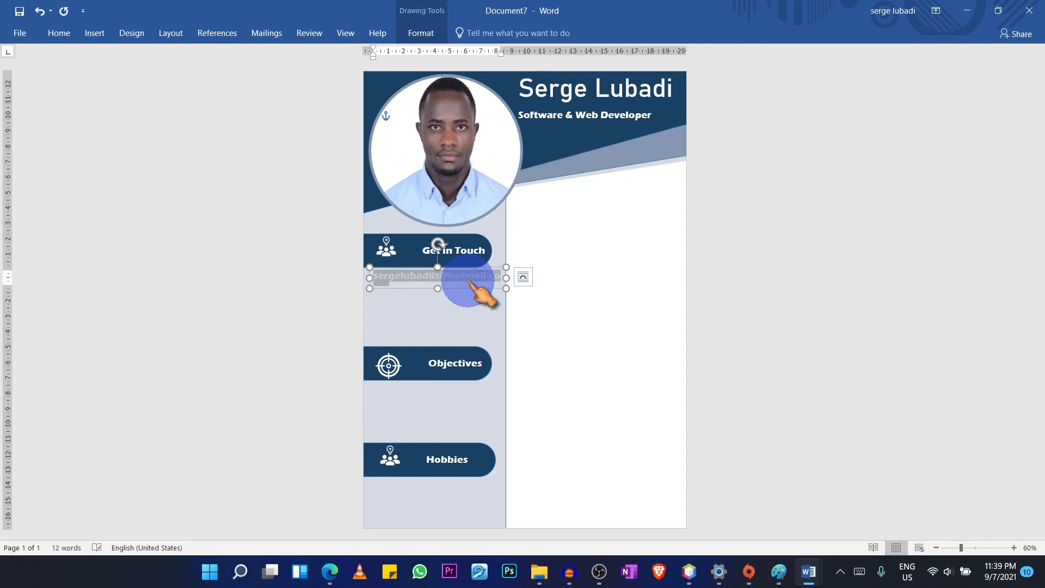
pyautogui.click(59, 34)
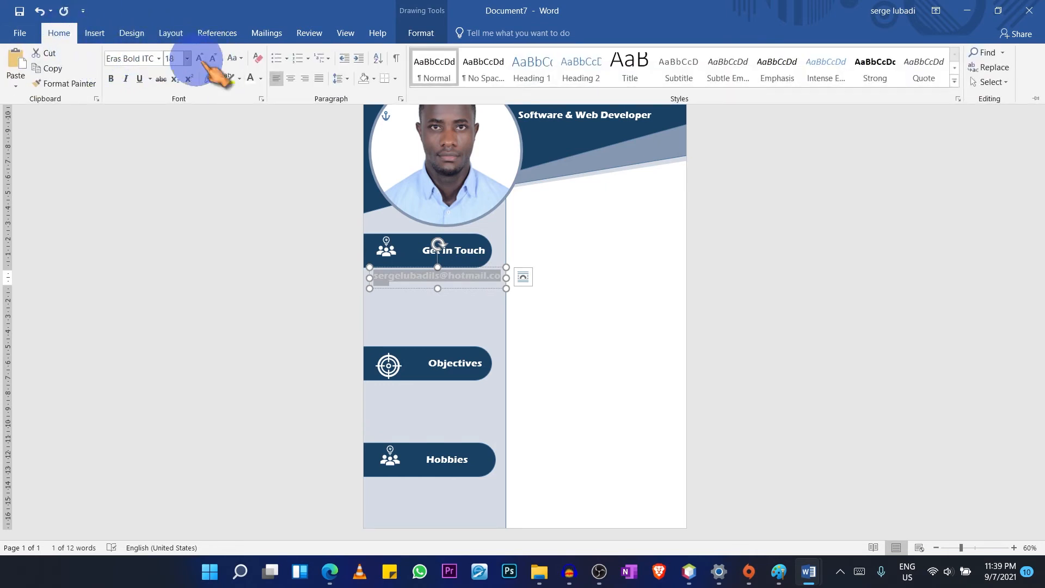
pyautogui.click(261, 79)
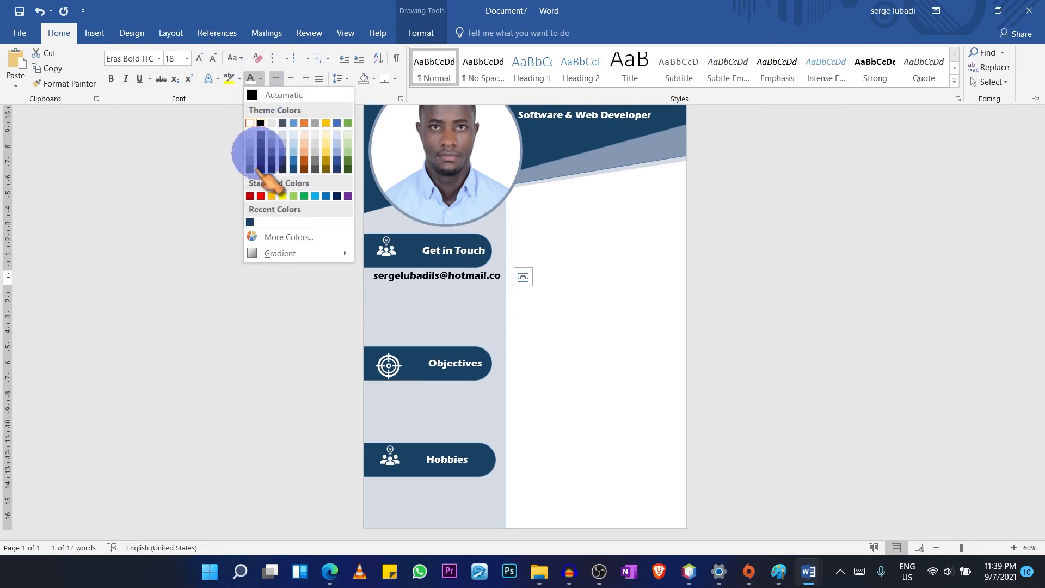
pyautogui.click(249, 222)
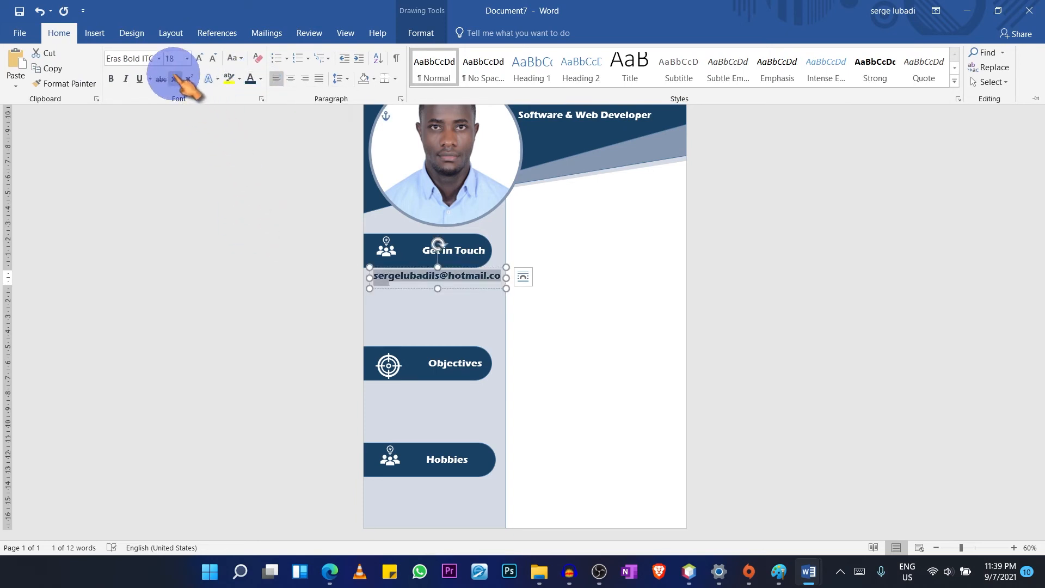
pyautogui.click(213, 58)
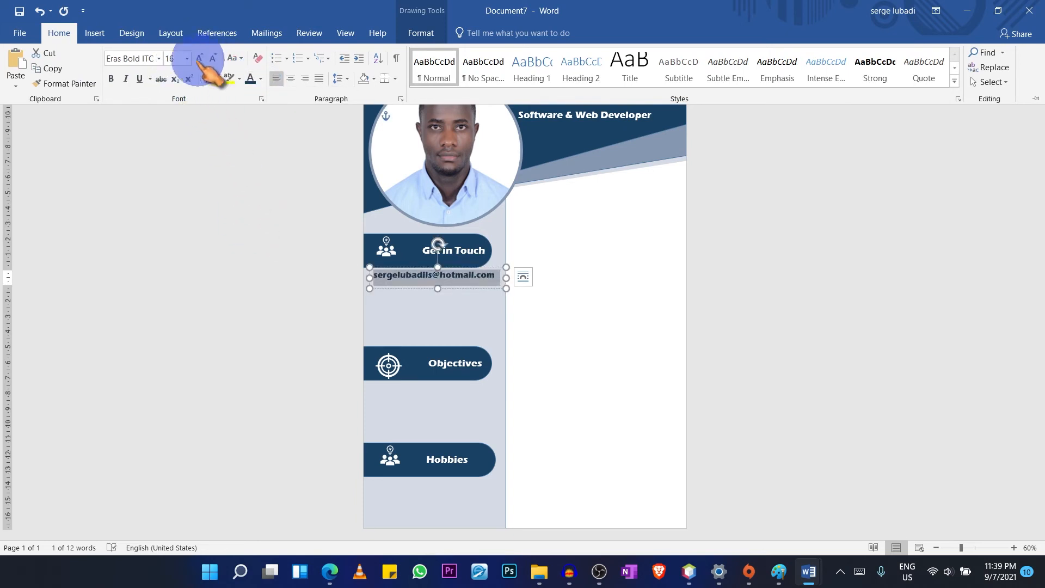
pyautogui.click(160, 58)
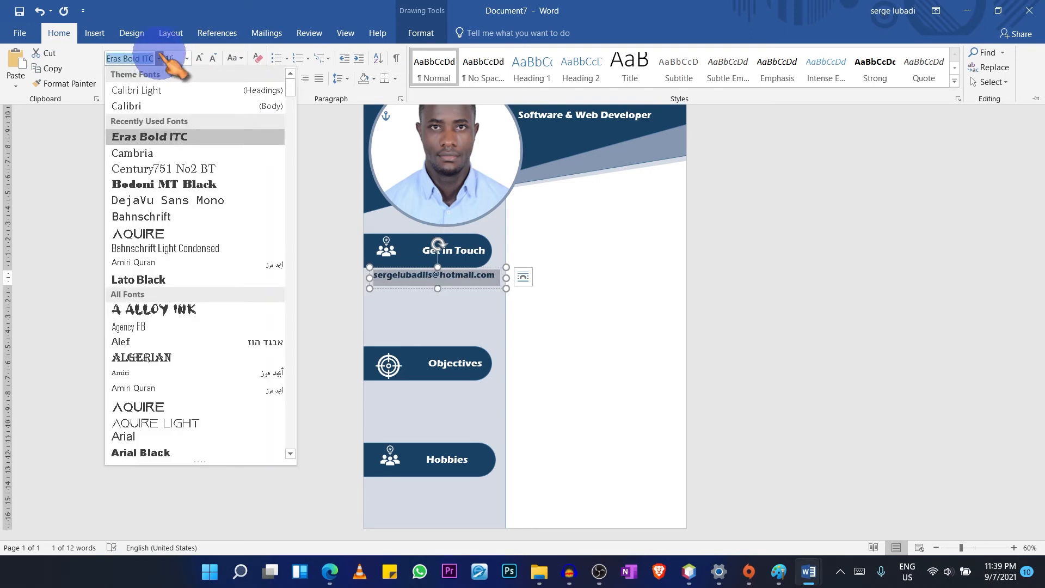
pyautogui.click(130, 106)
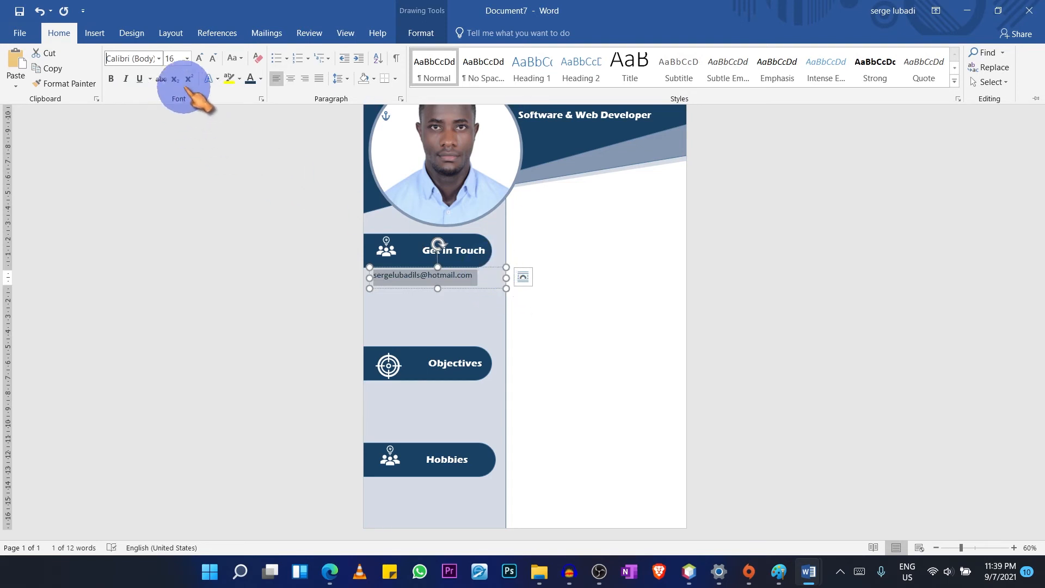
pyautogui.click(113, 77)
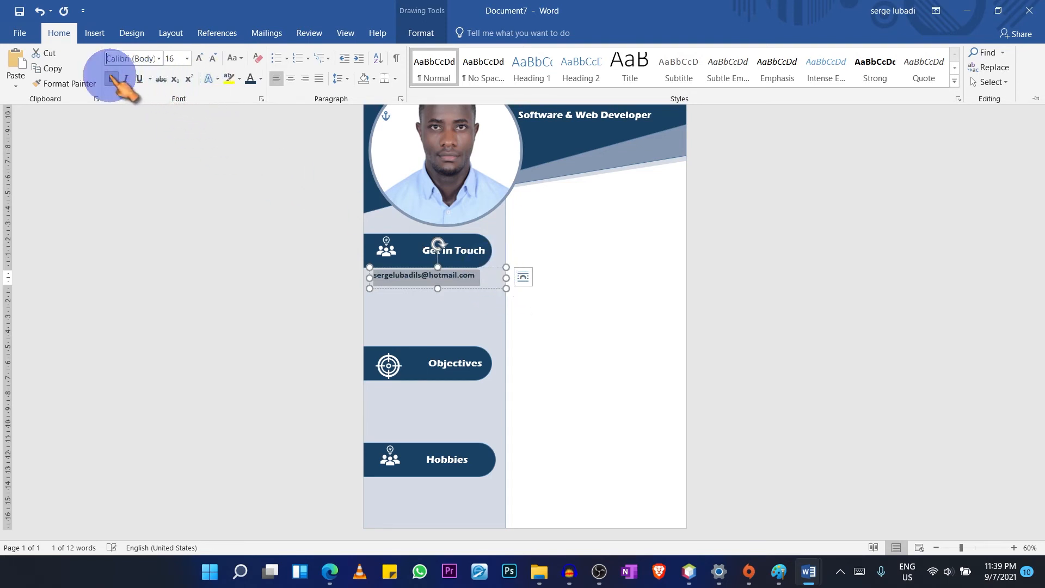
# Step: Narrow the e-mail text box and position it slightly below the "Get in Touch" banner, against the sidebar's right edge
pyautogui.click(477, 287)
pyautogui.moveTo(476, 287); pyautogui.dragTo(496, 273)
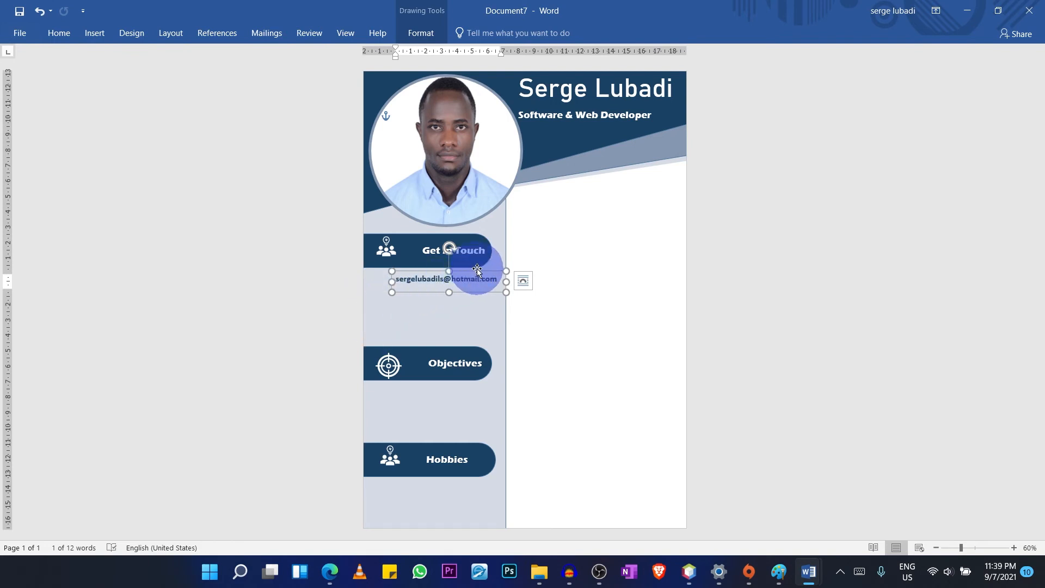
pyautogui.moveTo(477, 270); pyautogui.dragTo(478, 272)
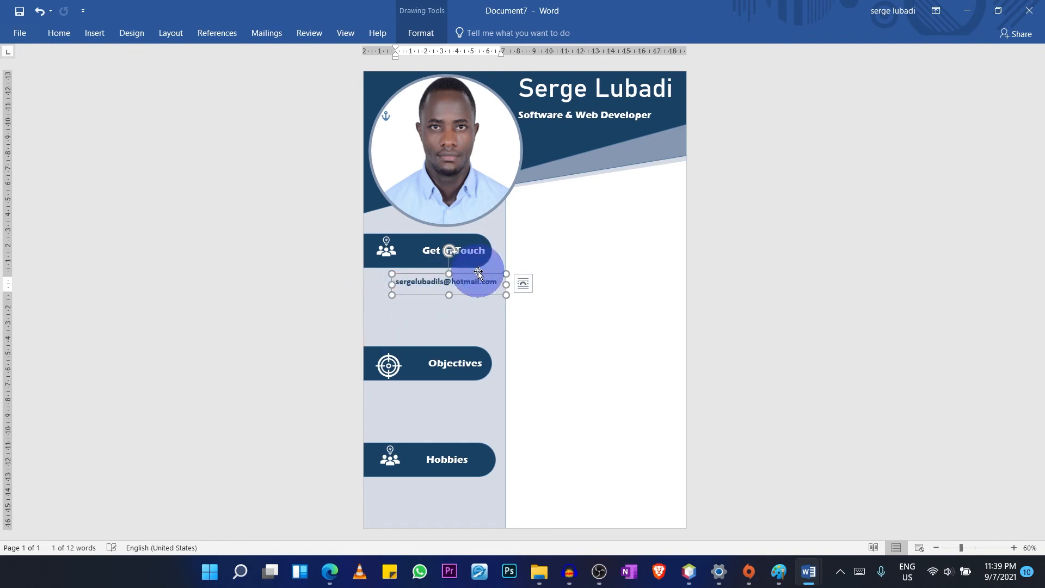
pyautogui.click(487, 314)
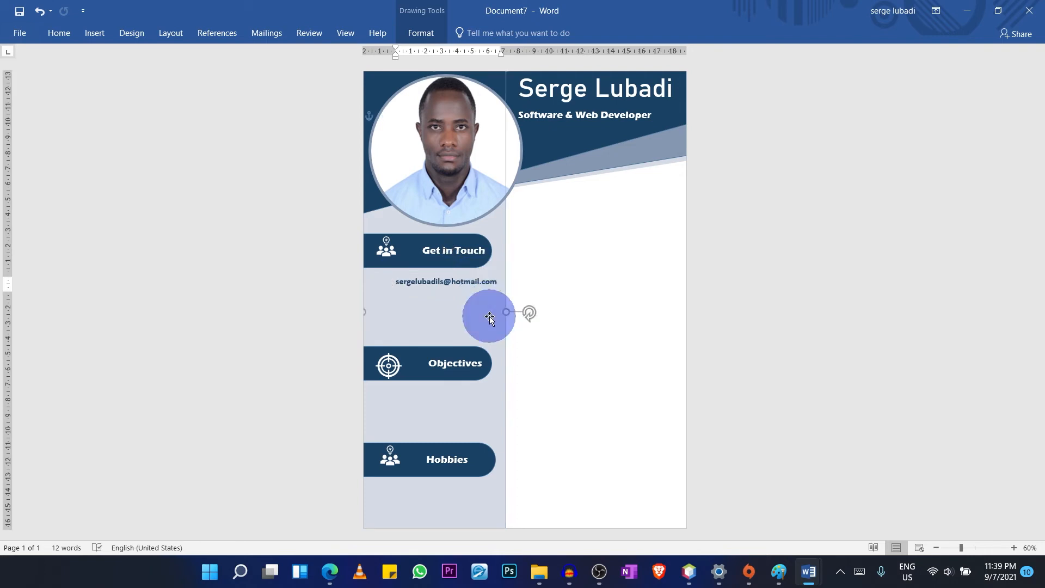
# Step: Duplicate the e-mail text box to hold another contact detail
pyautogui.click(478, 278)
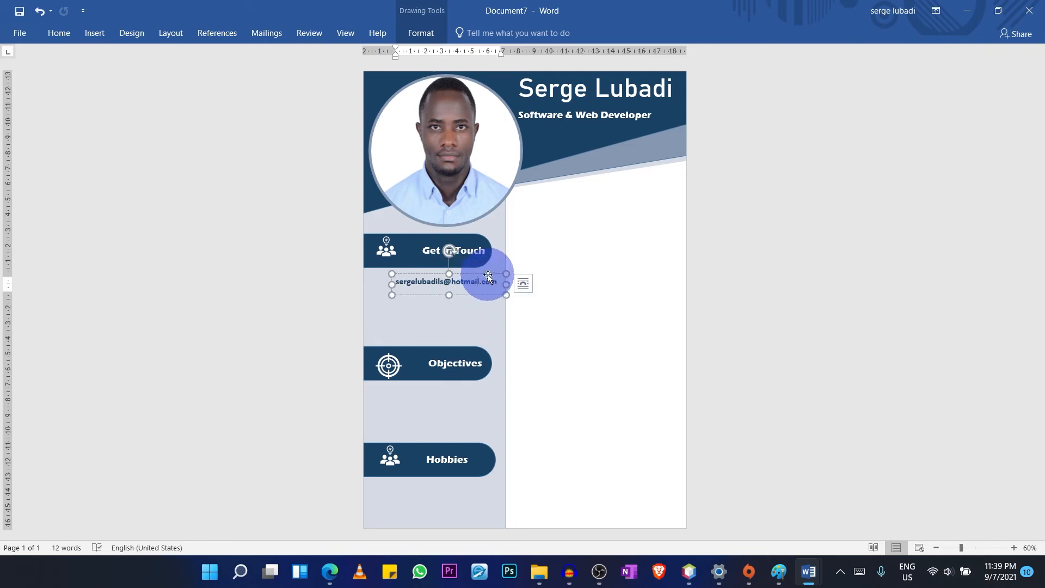
pyautogui.hotkey('ctrl', 'c')
pyautogui.hotkey('ctrl', 'v')
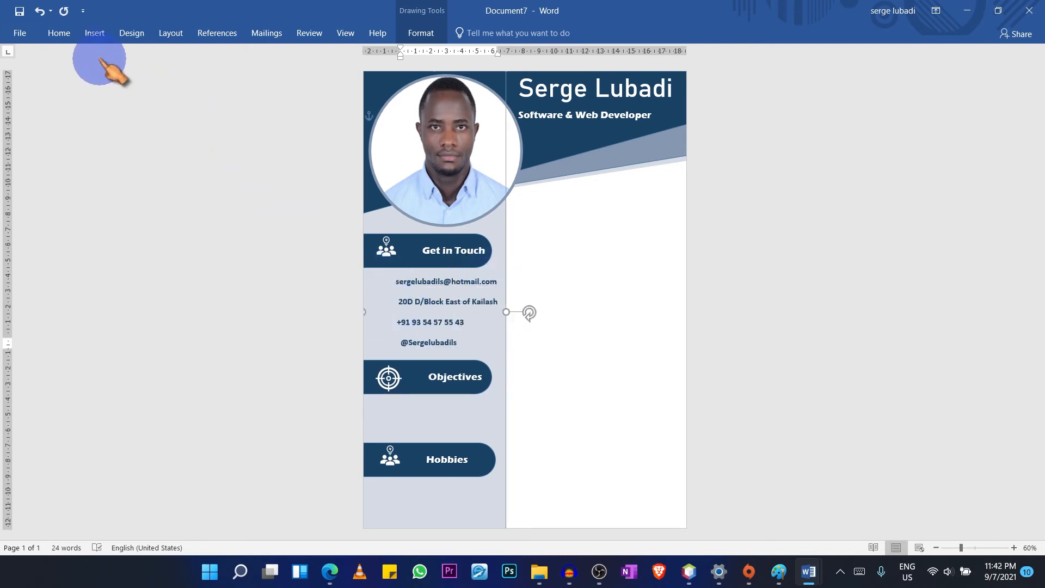
# Step: Search online pictures for "whatsapp" and insert the green WhatsApp speech-bubble logo
pyautogui.click(94, 33)
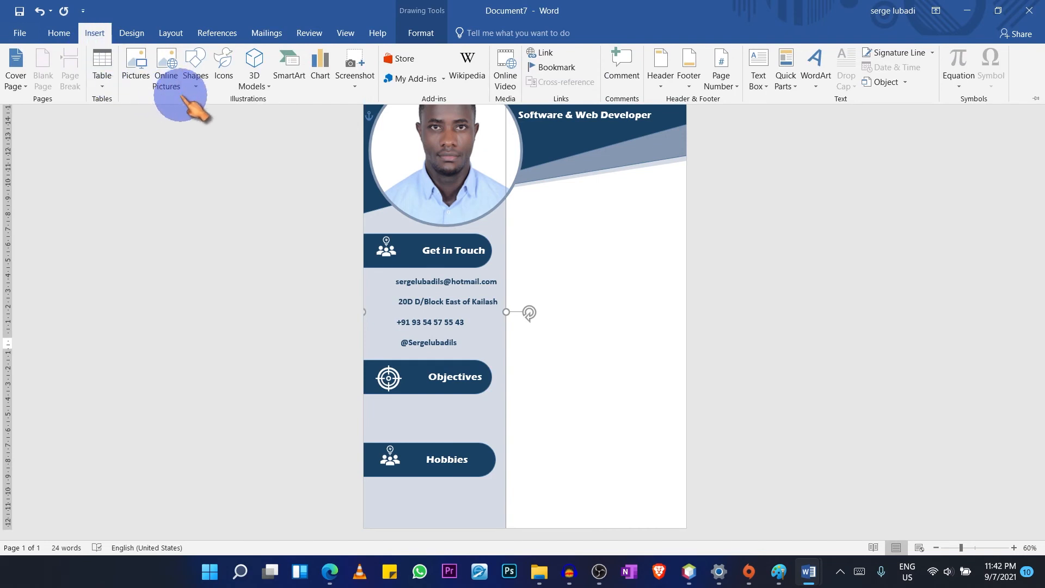
pyautogui.click(224, 76)
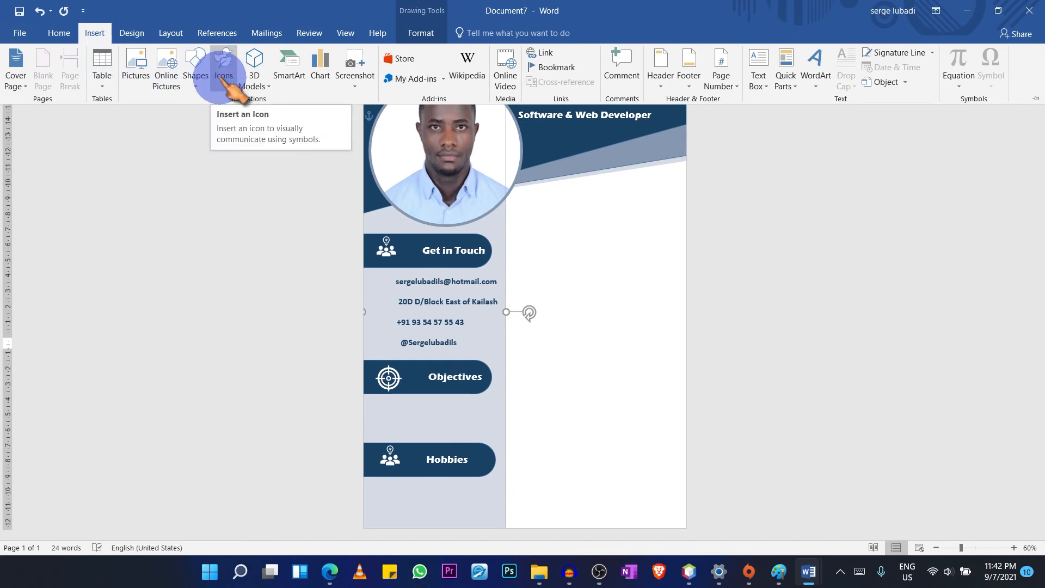
pyautogui.click(166, 78)
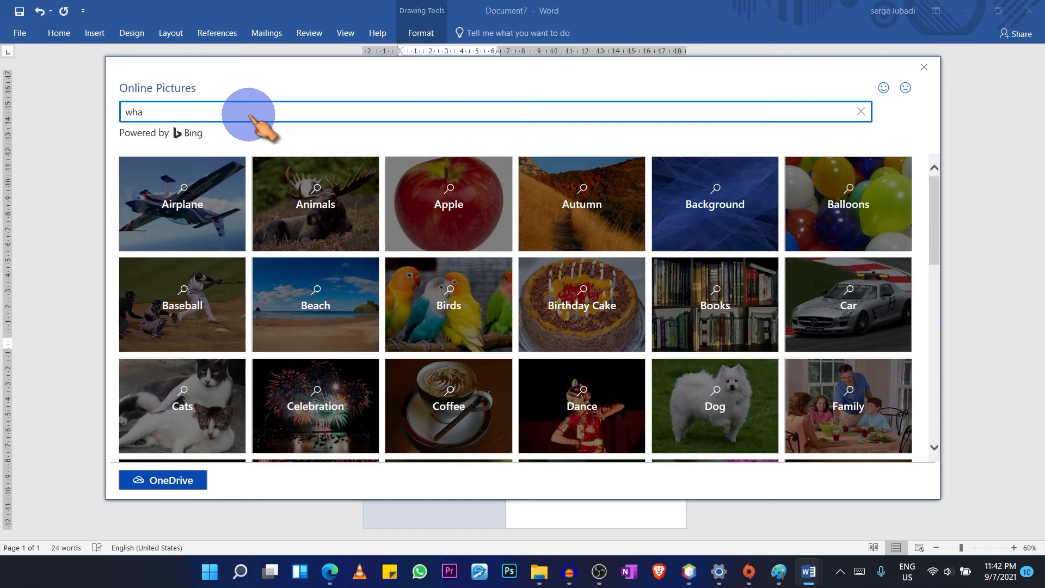
pyautogui.write('p')
pyautogui.press('Return')
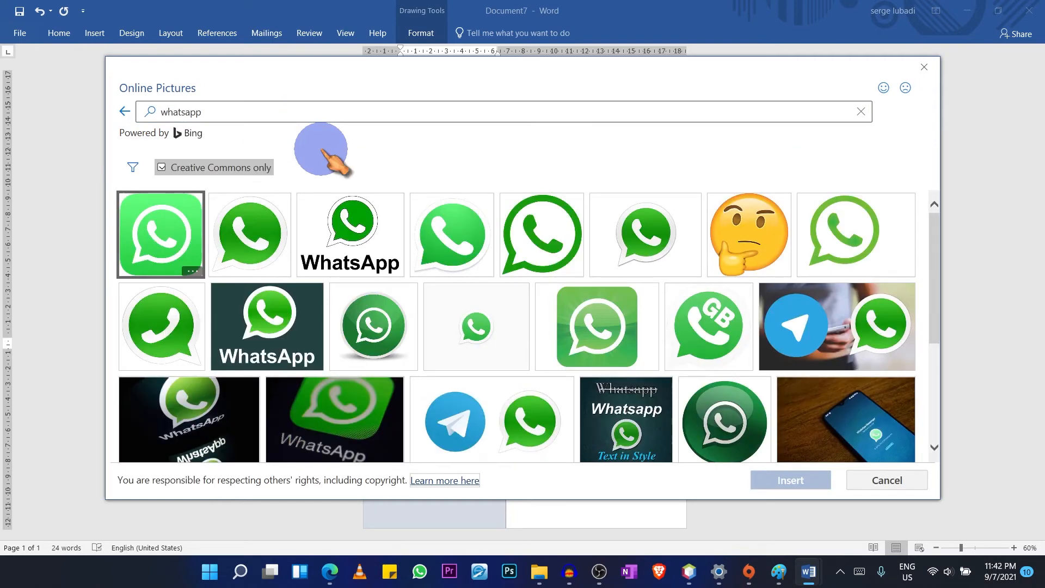
pyautogui.click(279, 225)
pyautogui.doubleClick(279, 224)
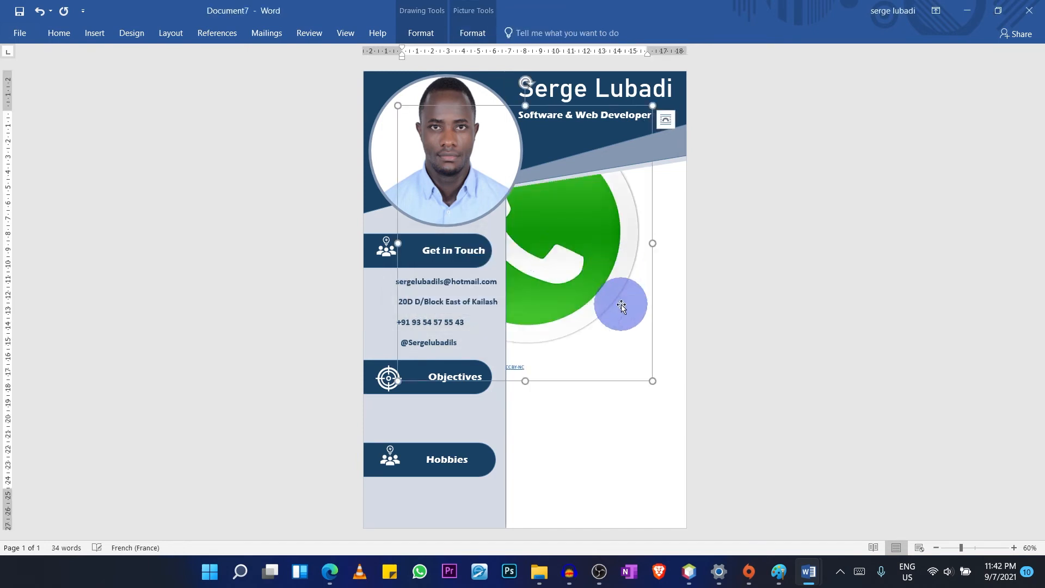
# Step: Set the WhatsApp picture's text wrapping to In Front of Text and move it rightward across the page
pyautogui.click(667, 121)
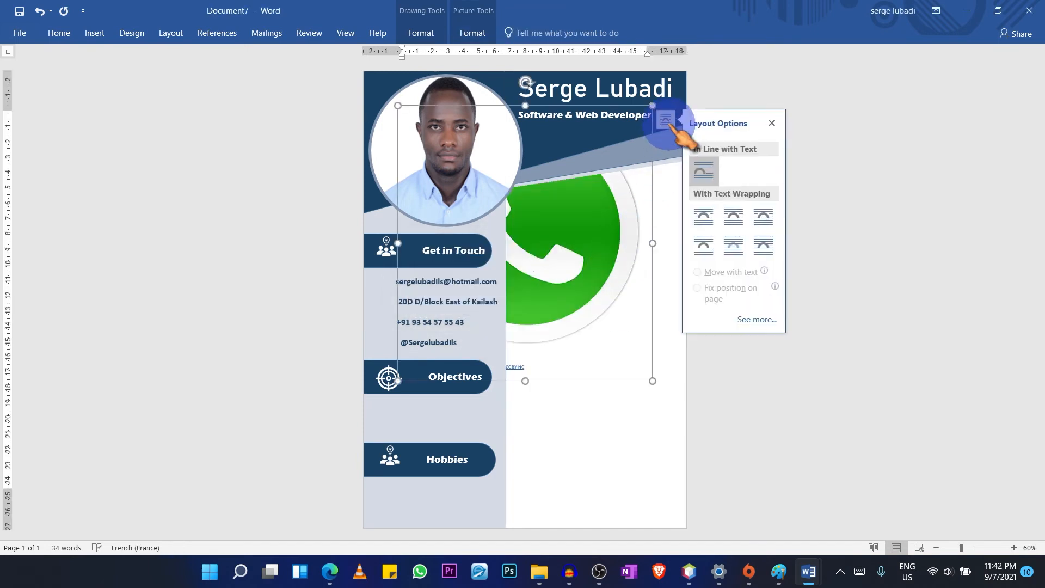
pyautogui.click(764, 248)
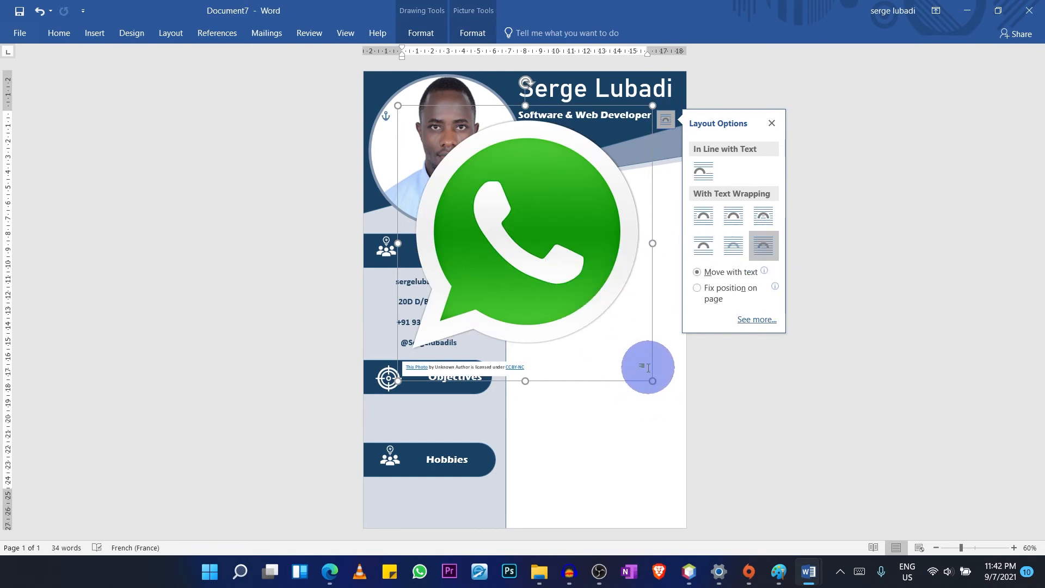
pyautogui.moveTo(653, 369); pyautogui.dragTo(709, 367)
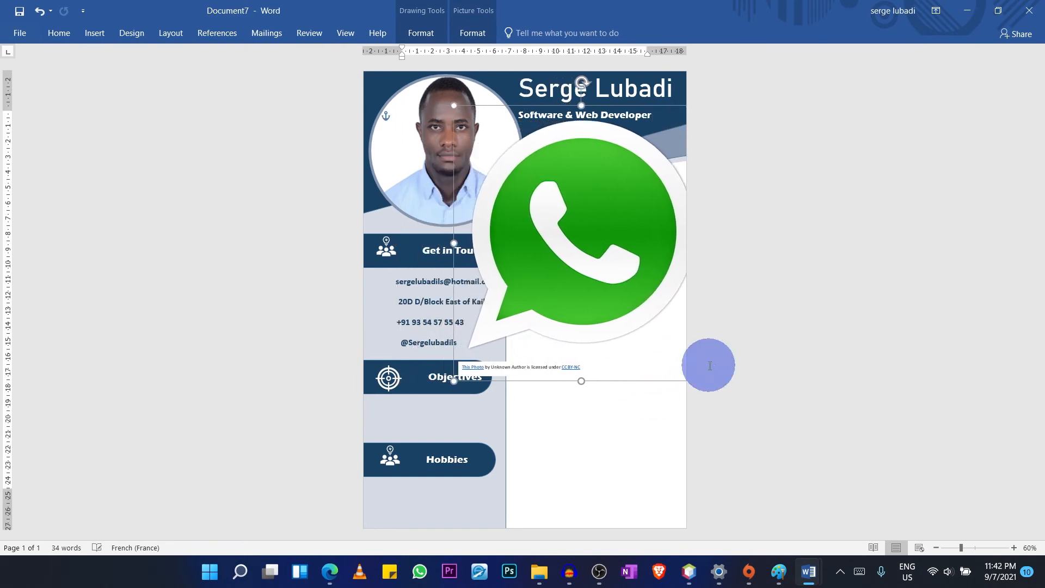
# Step: Ungroup the WhatsApp picture from its attribution caption and place the cursor in the caption's text box
pyautogui.rightClick(589, 376)
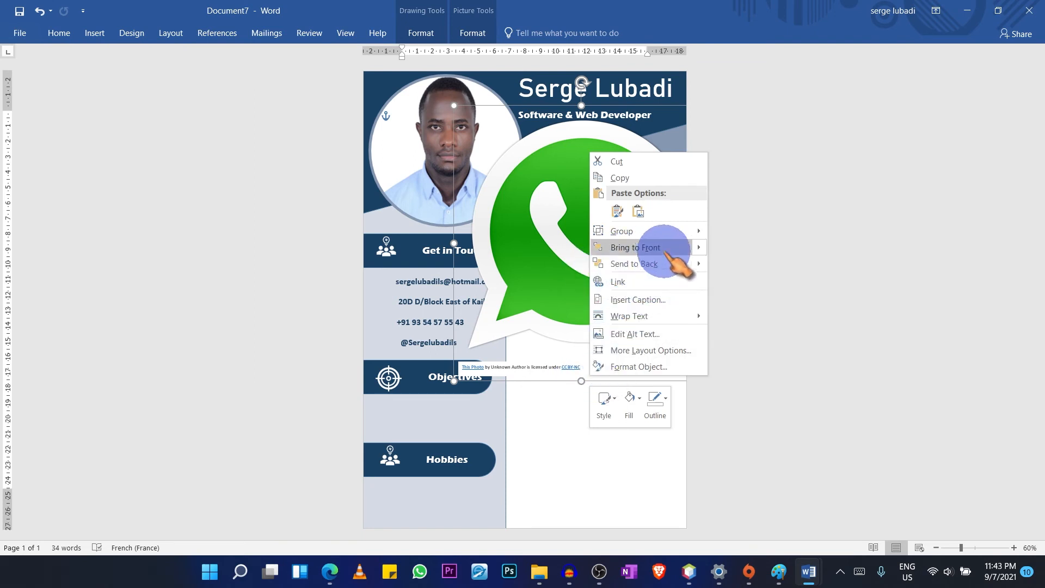
pyautogui.moveTo(691, 235)
pyautogui.click(737, 250)
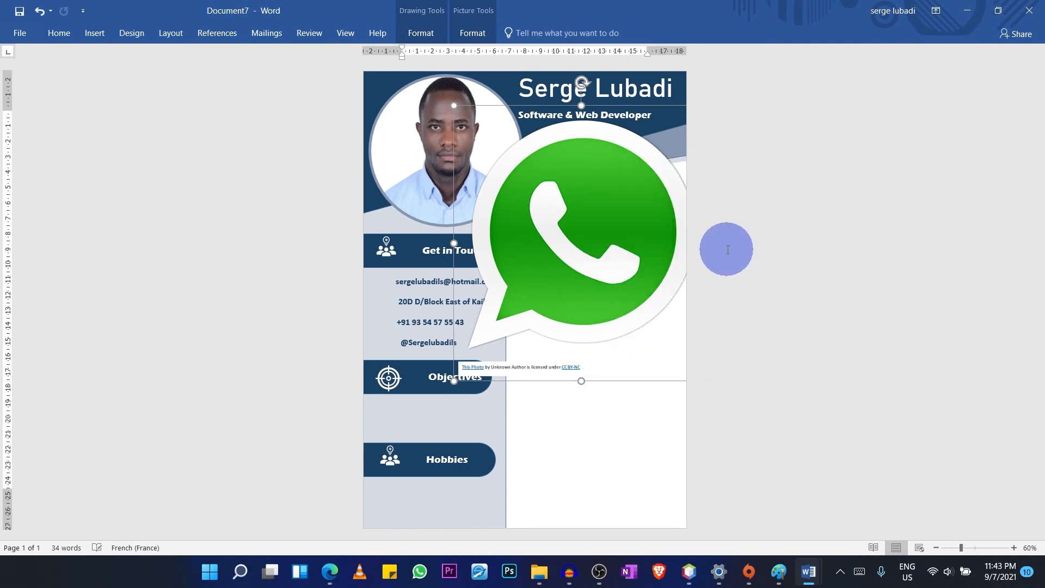
pyautogui.click(638, 411)
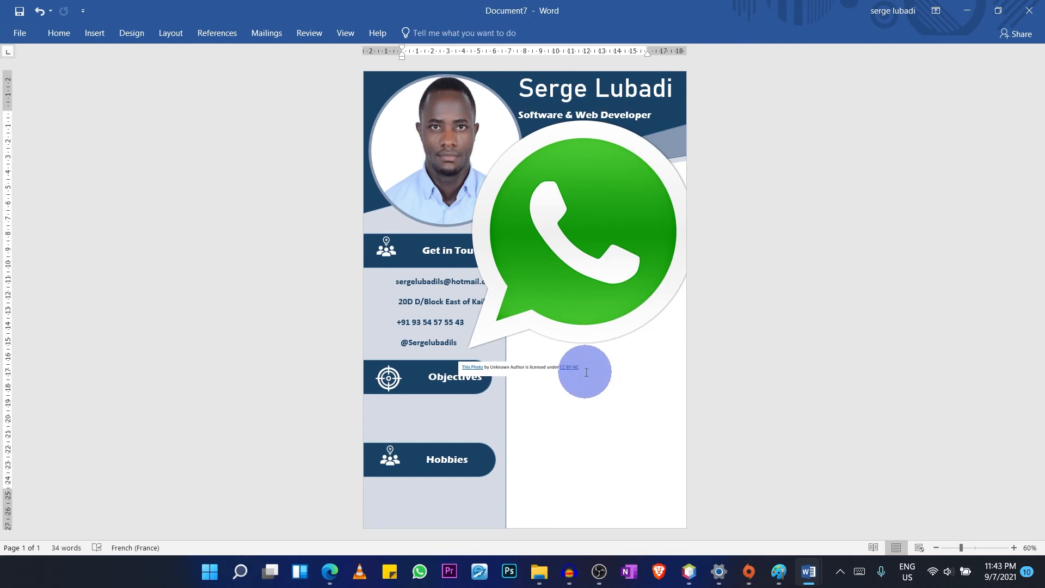
pyautogui.click(581, 370)
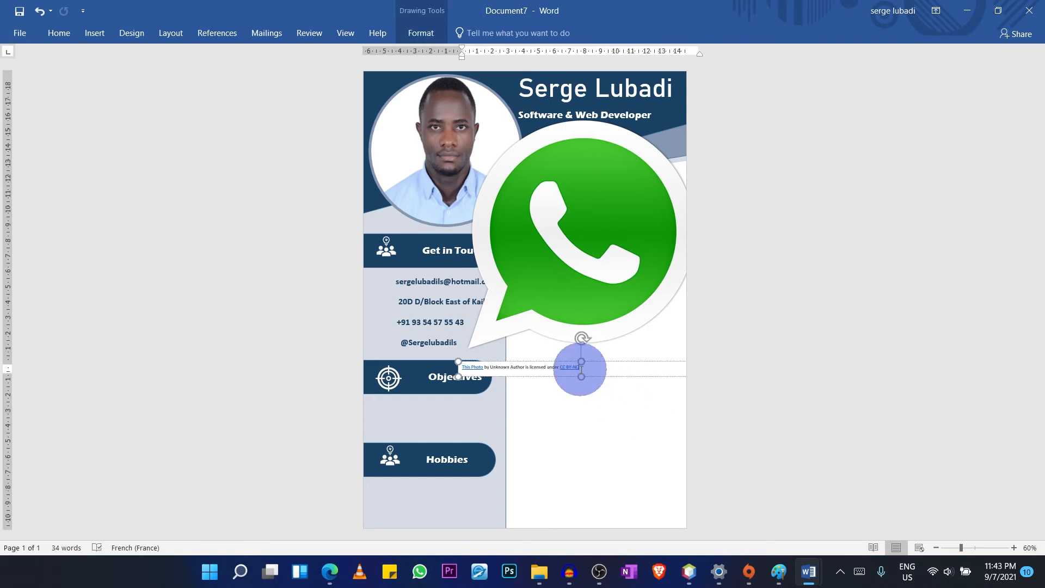
# Step: Delete the attribution caption below the WhatsApp picture
pyautogui.click(575, 363)
pyautogui.press('Delete')
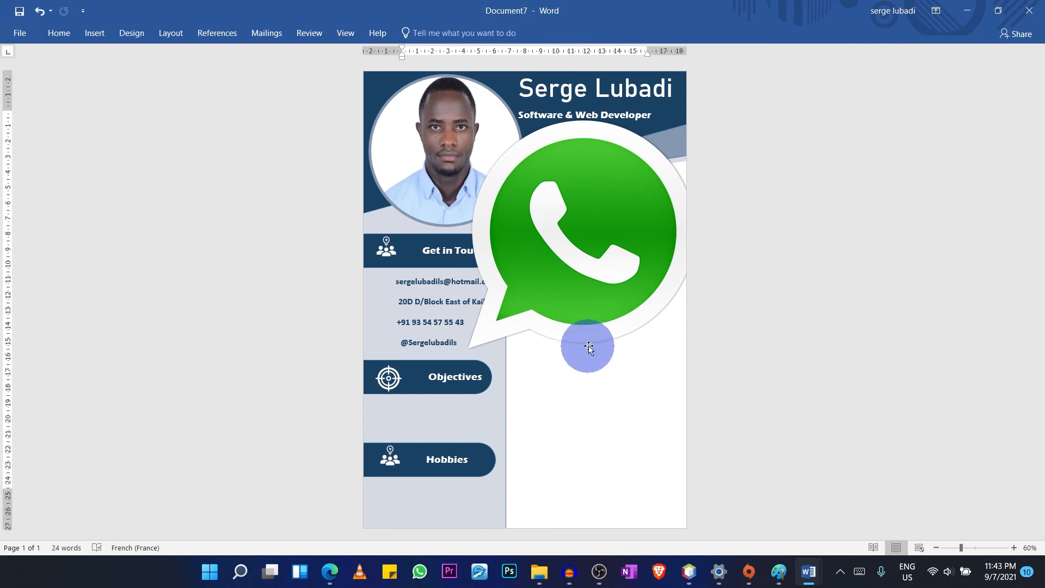
# Step: Shrink the WhatsApp logo to icon size and place it beside the phone number in the sidebar
pyautogui.click(594, 343)
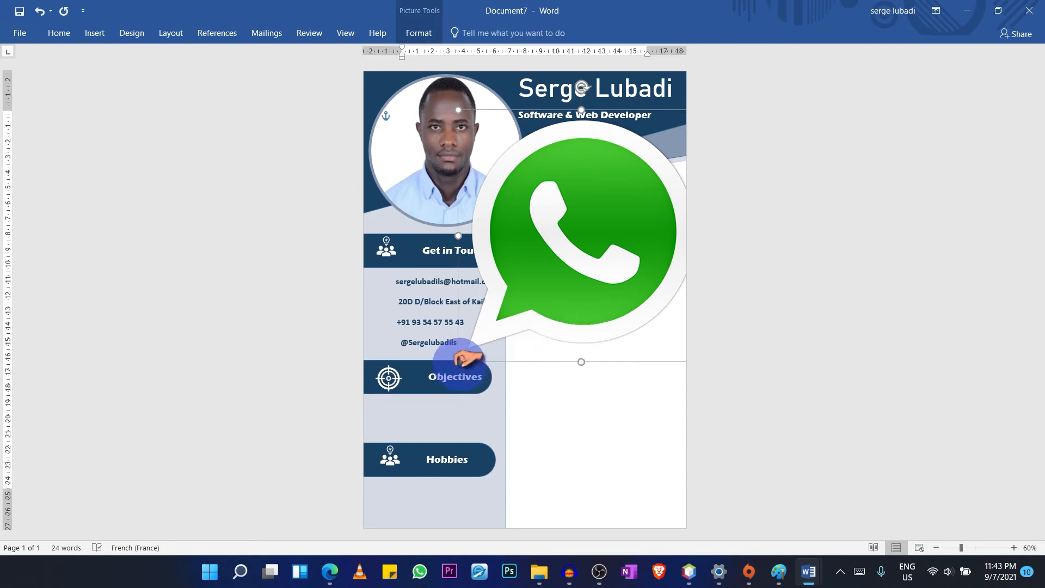
pyautogui.moveTo(458, 362); pyautogui.dragTo(613, 222)
pyautogui.click(642, 184)
pyautogui.moveTo(642, 183); pyautogui.dragTo(614, 227)
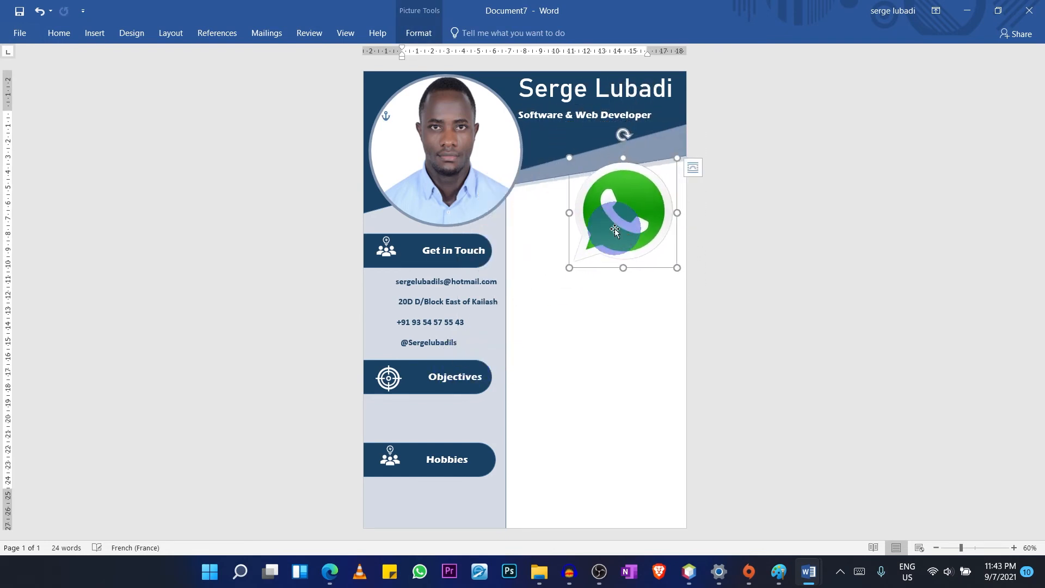
pyautogui.click(569, 266)
pyautogui.moveTo(569, 267); pyautogui.dragTo(591, 232)
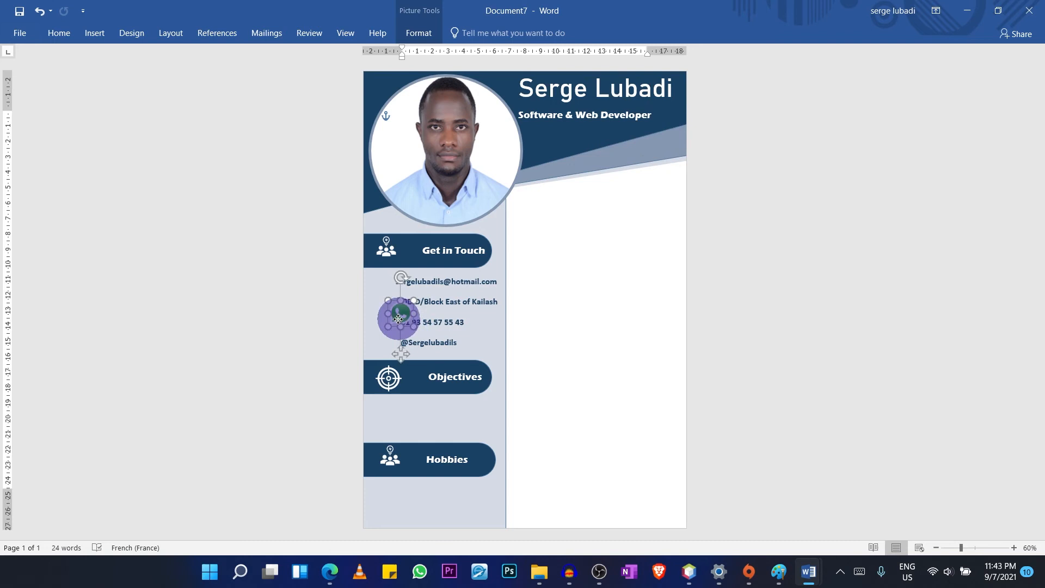
pyautogui.moveTo(396, 316); pyautogui.dragTo(486, 359)
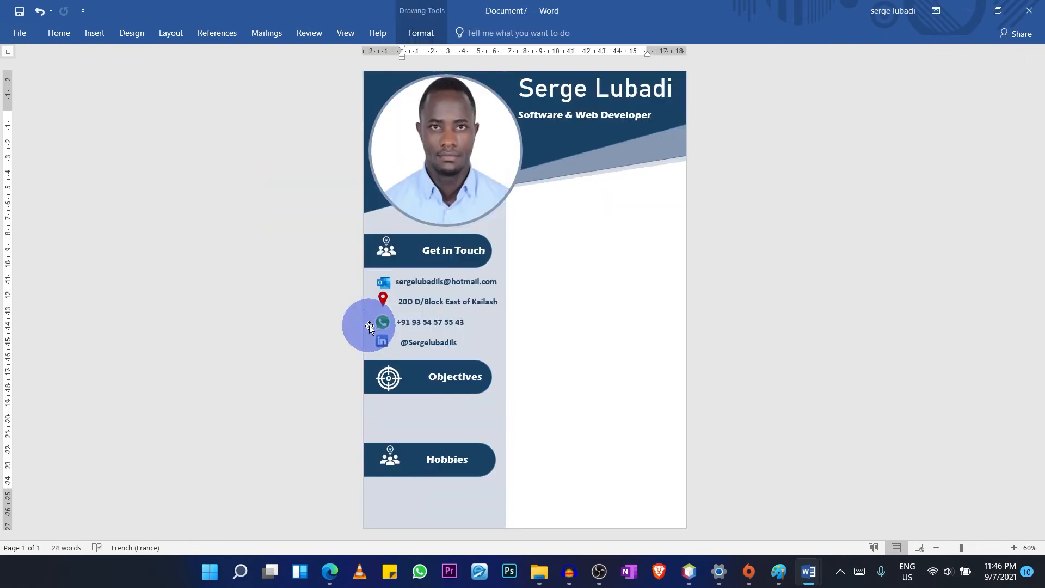
# Step: Duplicate the Get in Touch banner and move the copy into the white main column below the diagonal header
pyautogui.click(442, 264)
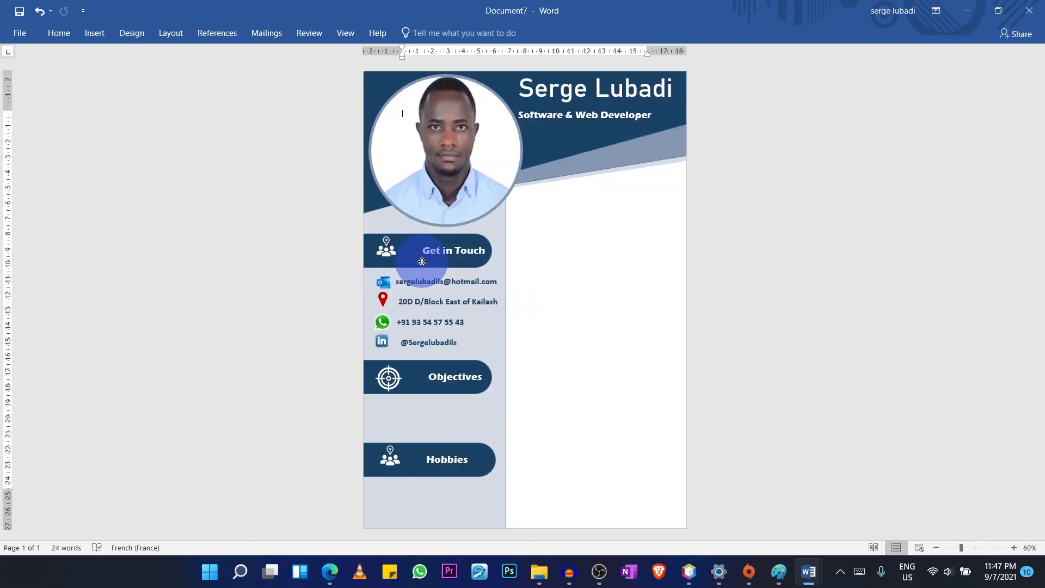
pyautogui.click(423, 261)
pyautogui.hotkey('ctrl', 'd')
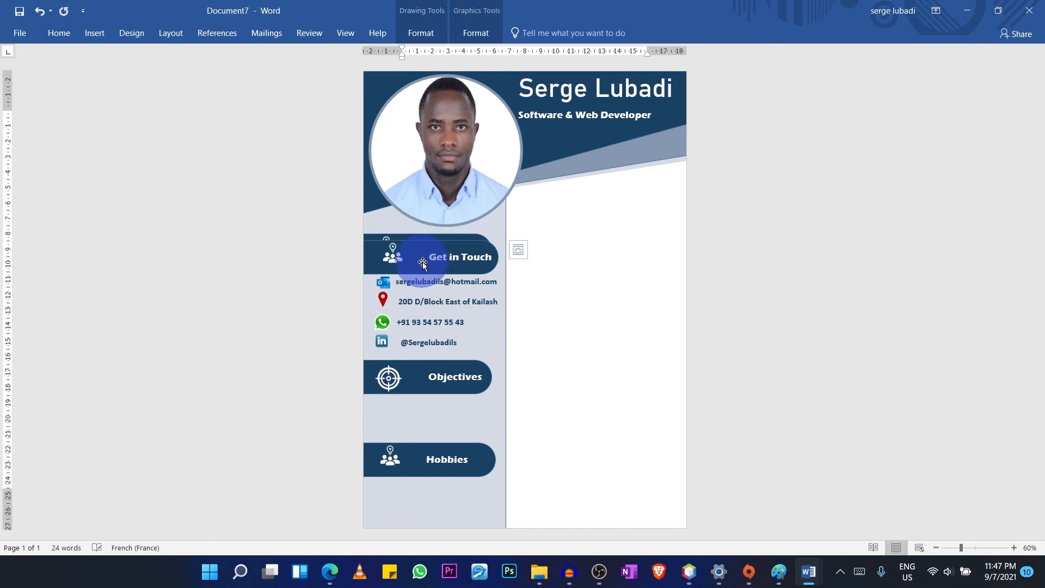
pyautogui.moveTo(484, 267); pyautogui.dragTo(629, 236)
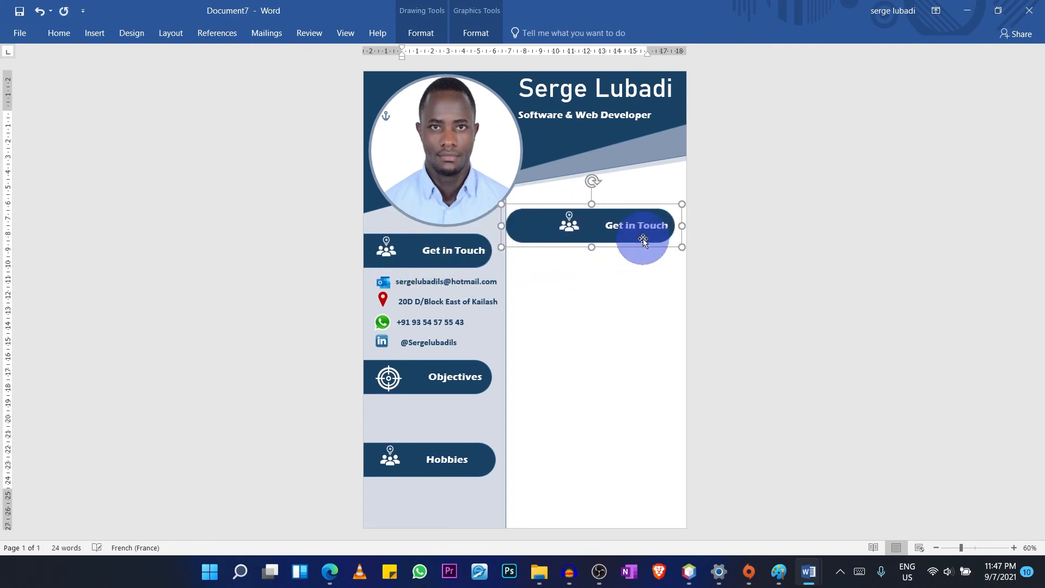
# Step: Ungroup the duplicated banner and delete its people icon
pyautogui.rightClick(648, 241)
pyautogui.moveTo(677, 319)
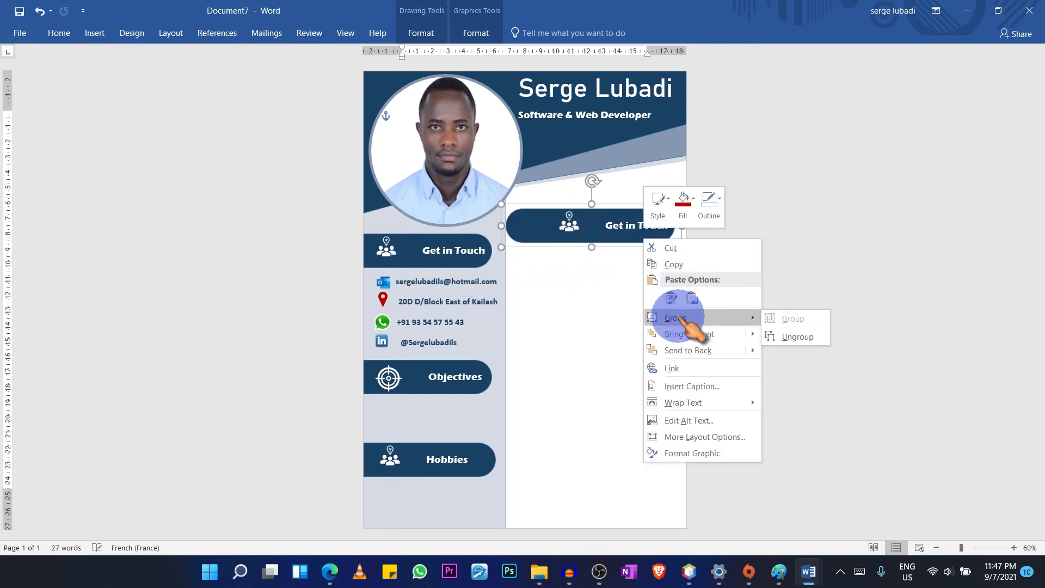
pyautogui.click(798, 337)
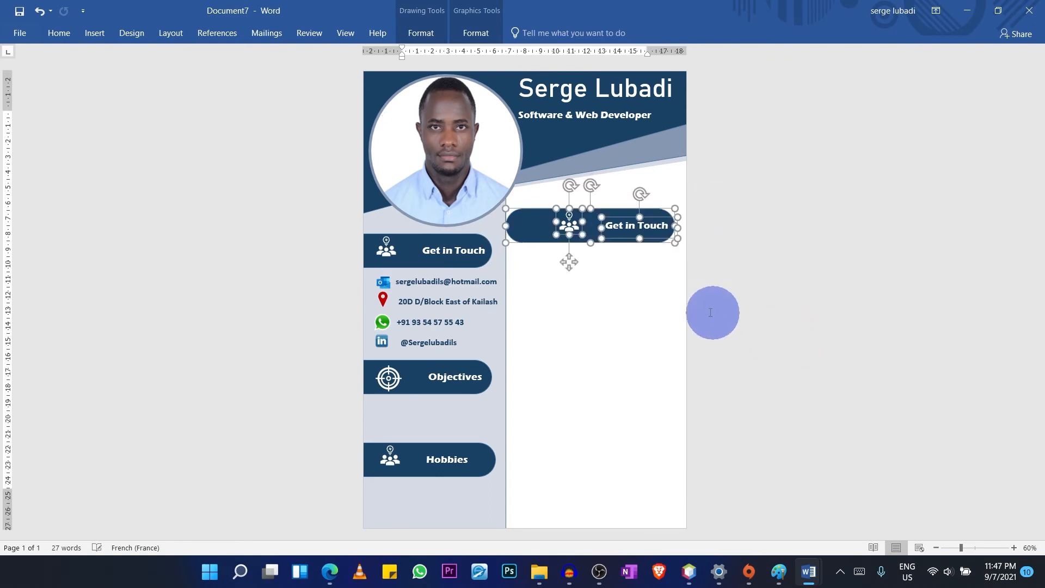
pyautogui.click(630, 273)
pyautogui.click(569, 224)
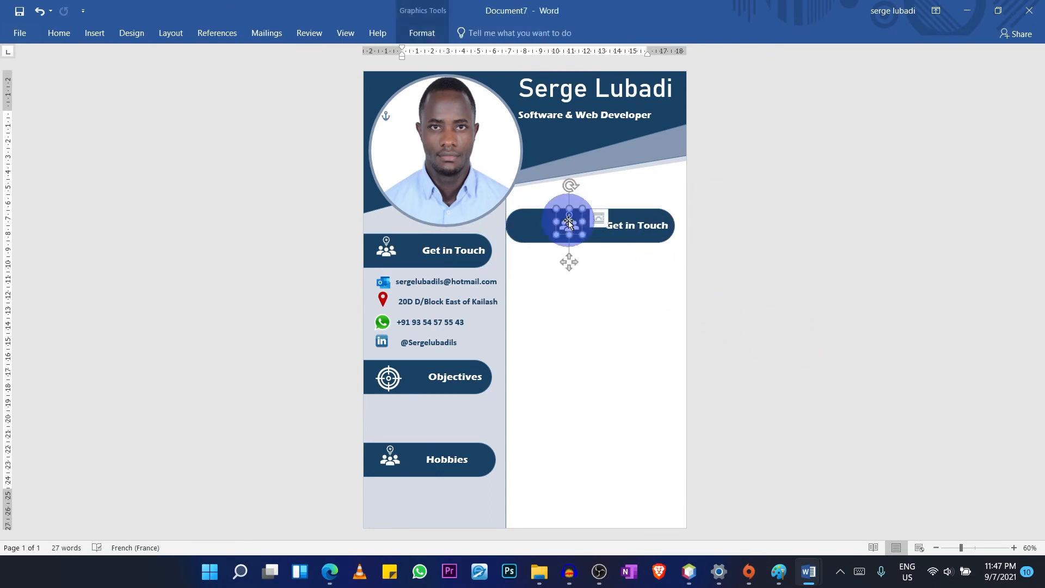
pyautogui.press('Delete')
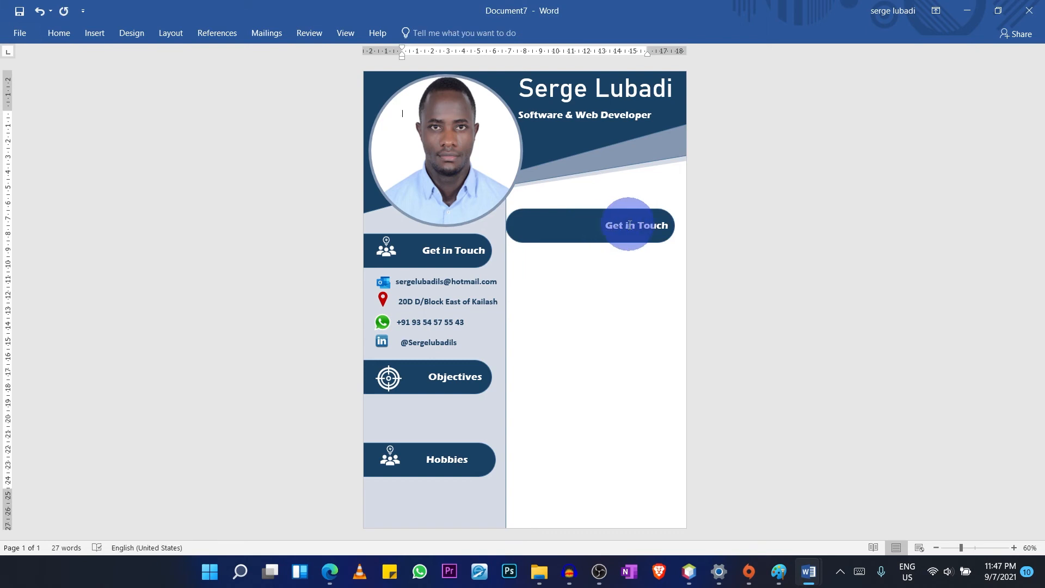
# Step: Square off the duplicated banner's rounded corners and shift the shape so it reaches the page's right edge below the header
pyautogui.click(612, 214)
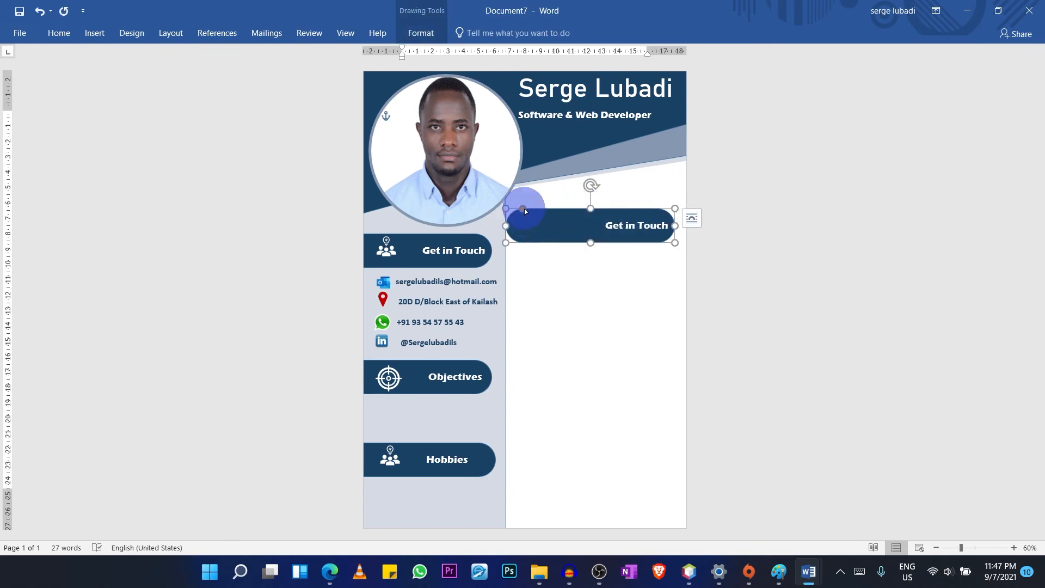
pyautogui.moveTo(524, 208); pyautogui.dragTo(542, 223)
pyautogui.click(567, 289)
pyautogui.click(546, 295)
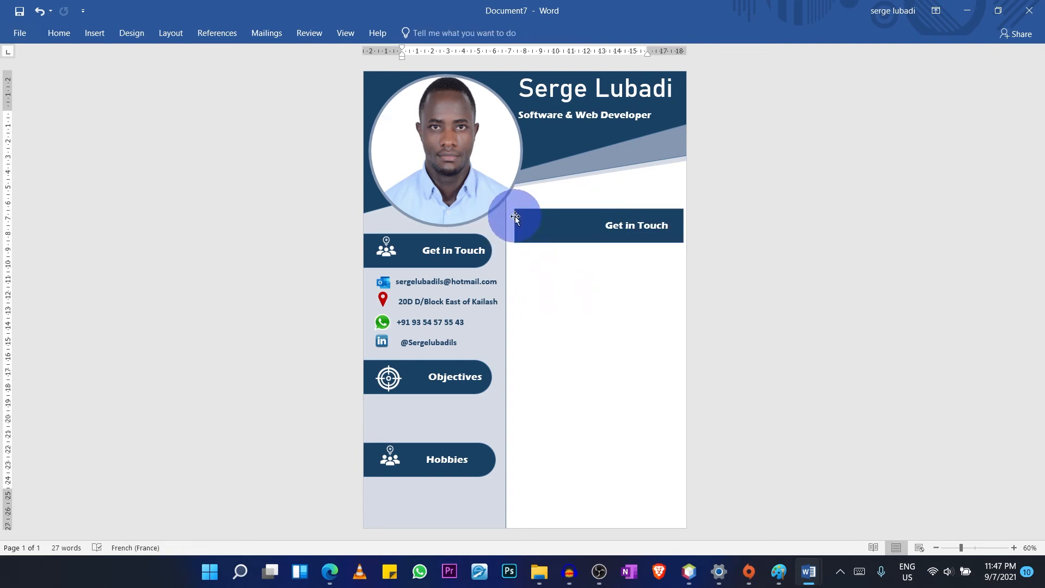
pyautogui.moveTo(576, 233); pyautogui.dragTo(586, 212)
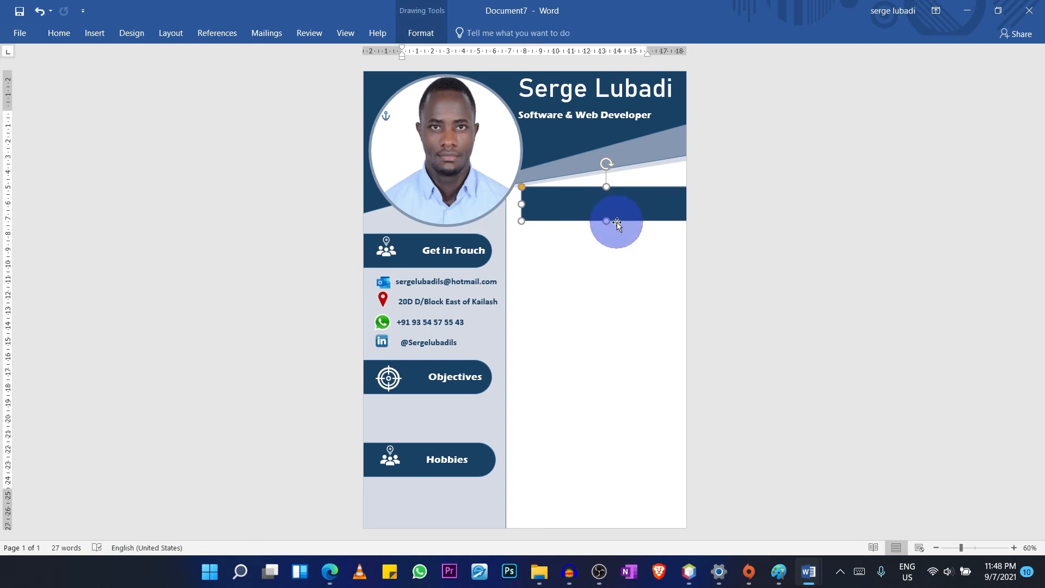
pyautogui.moveTo(618, 216); pyautogui.dragTo(620, 227)
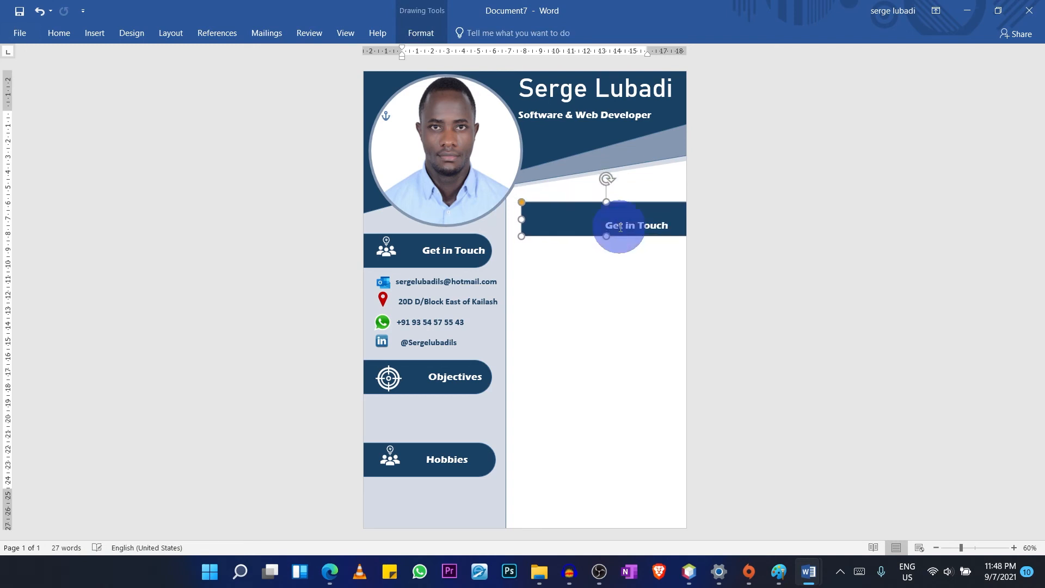
# Step: Change the duplicated banner's heading to Education and move the text to the banner's right end
pyautogui.doubleClick(627, 228)
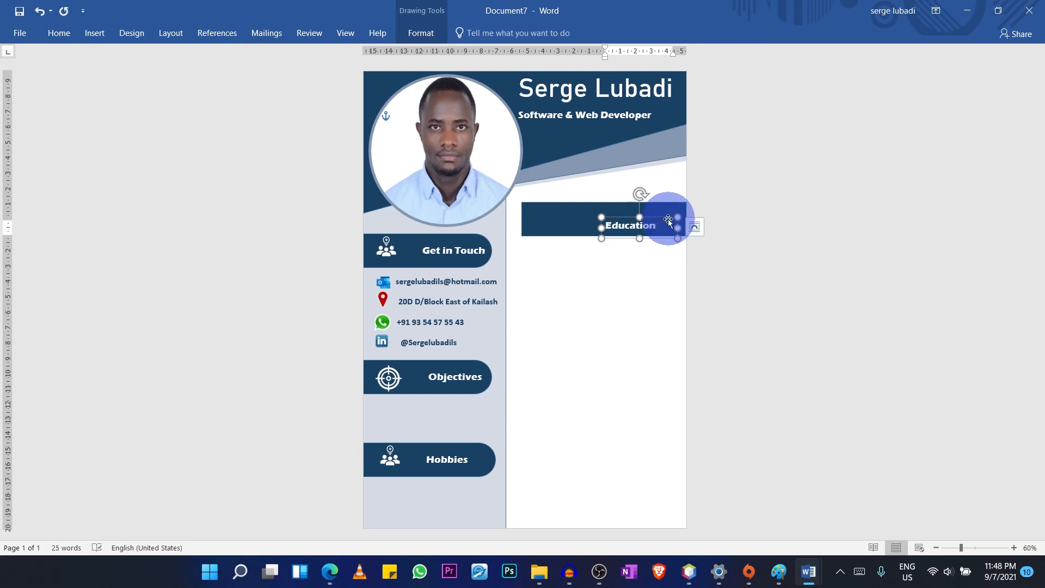
pyautogui.moveTo(668, 219); pyautogui.dragTo(695, 209)
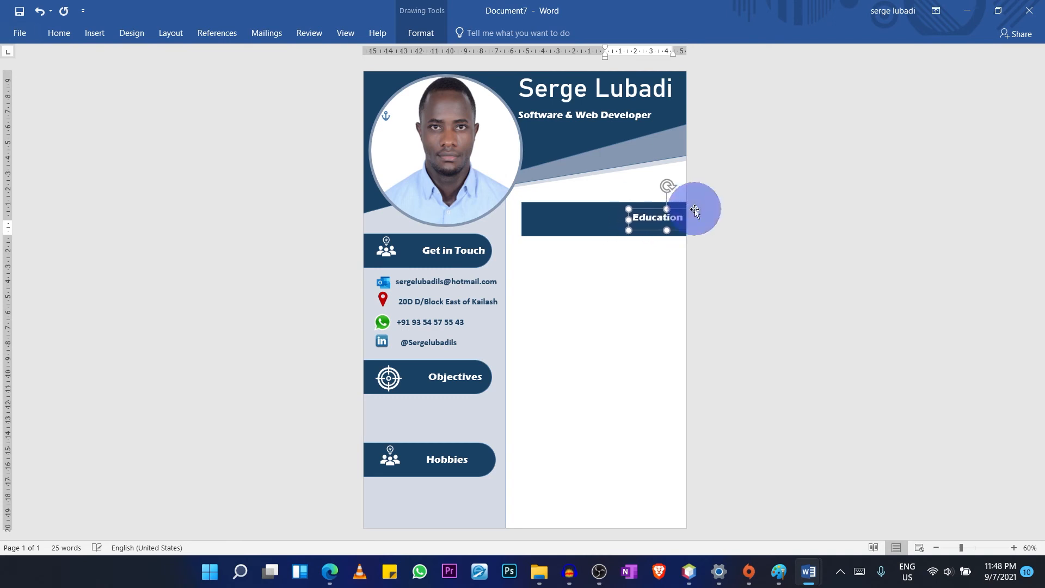
# Step: Give the Education banner a linear 0° gradient fill from white to dark blue, with the third stop at 69% and the fourth at 90%
pyautogui.doubleClick(551, 225)
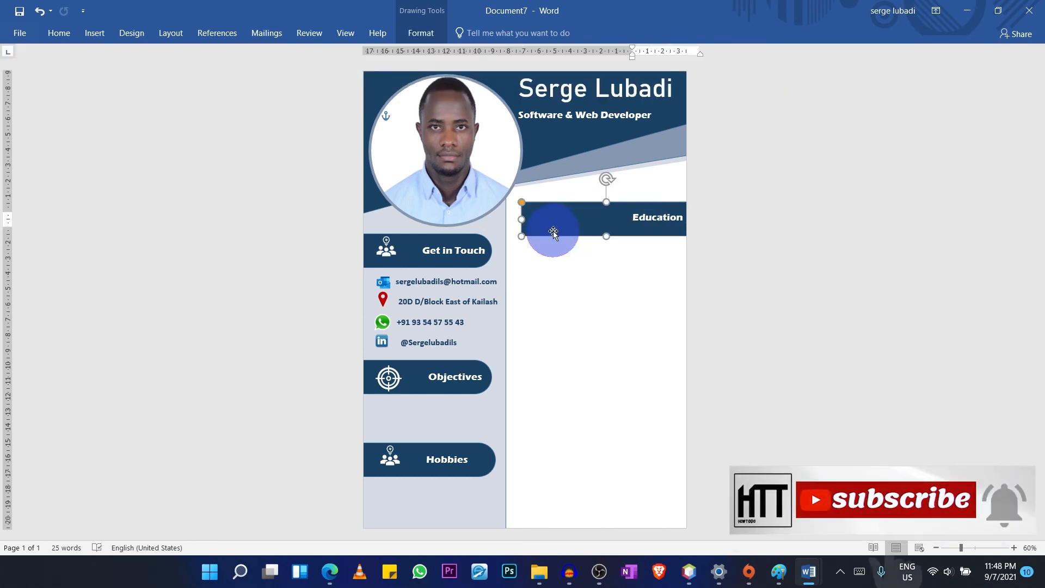
pyautogui.click(427, 34)
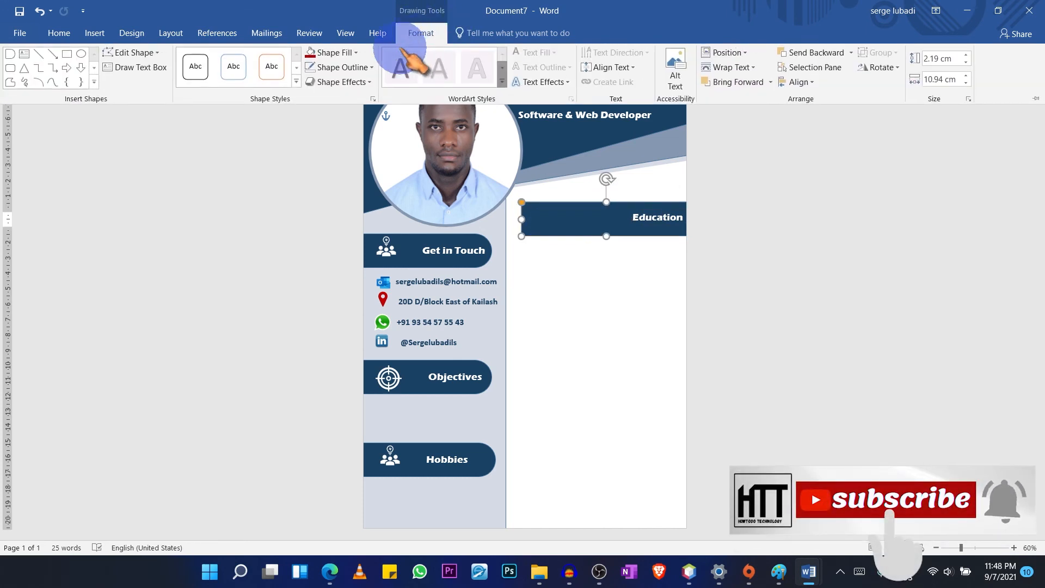
pyautogui.click(355, 53)
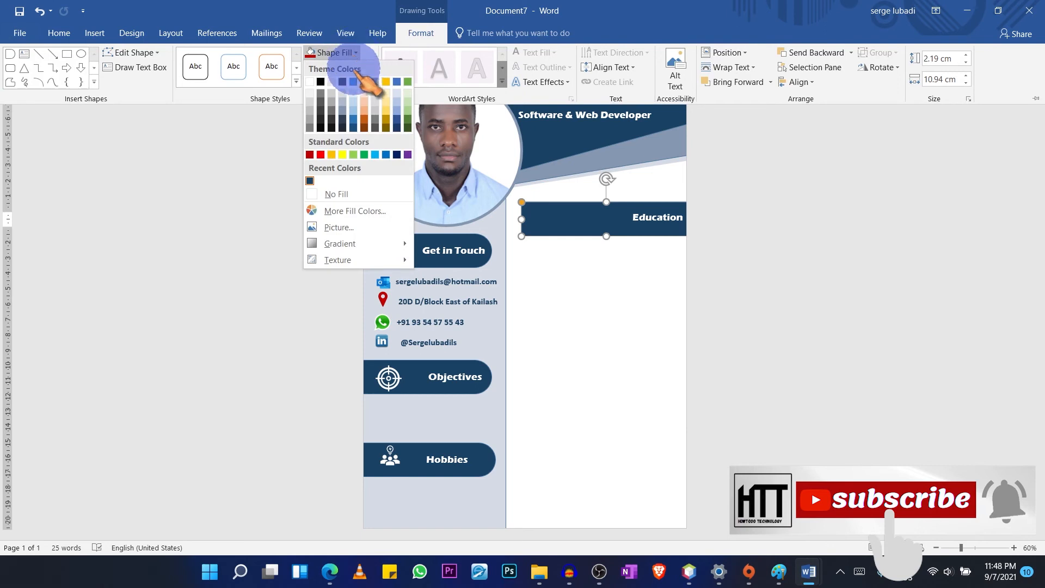
pyautogui.moveTo(366, 247)
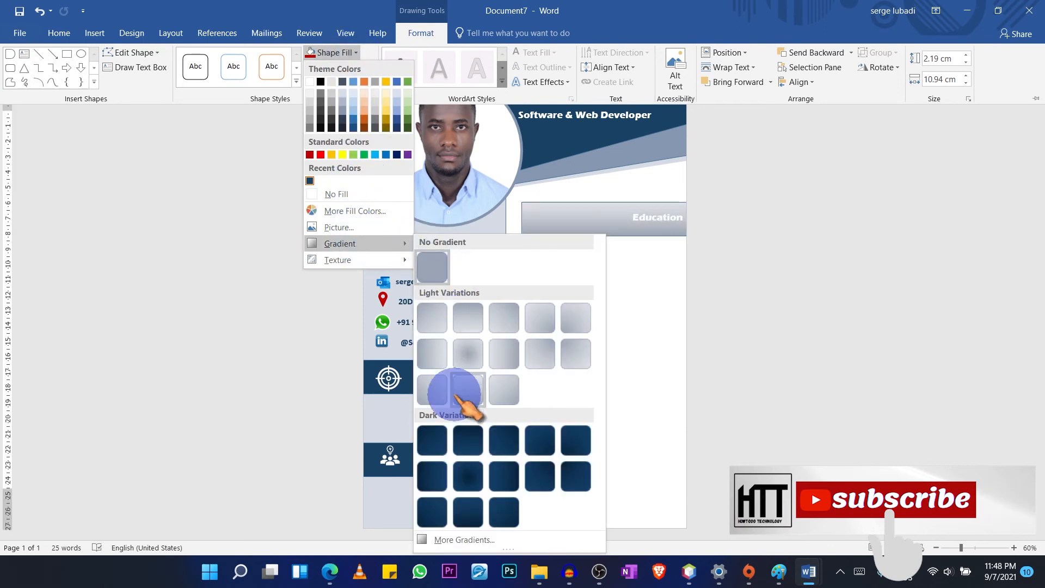
pyautogui.click(464, 540)
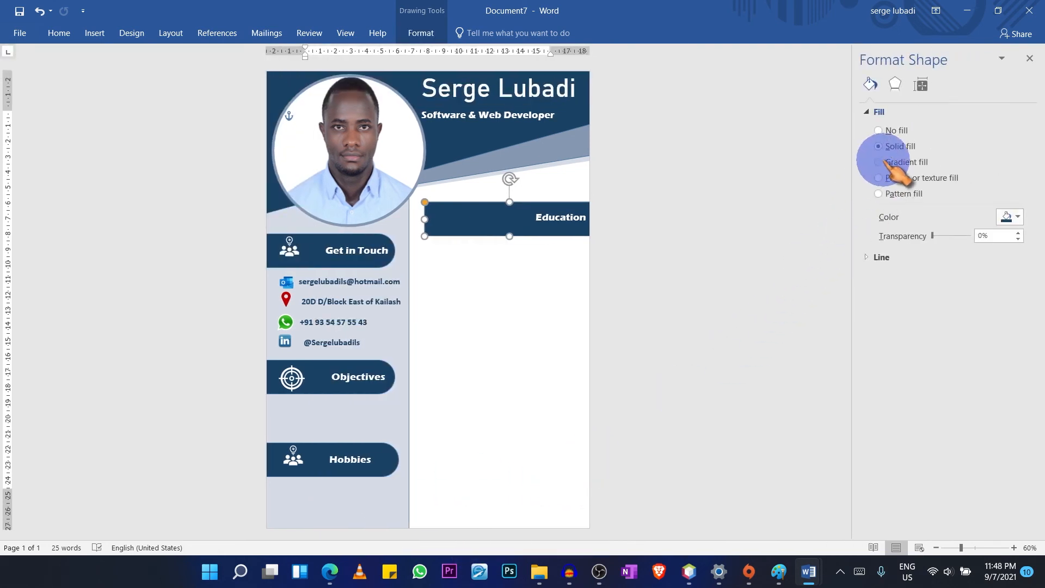
pyautogui.click(881, 162)
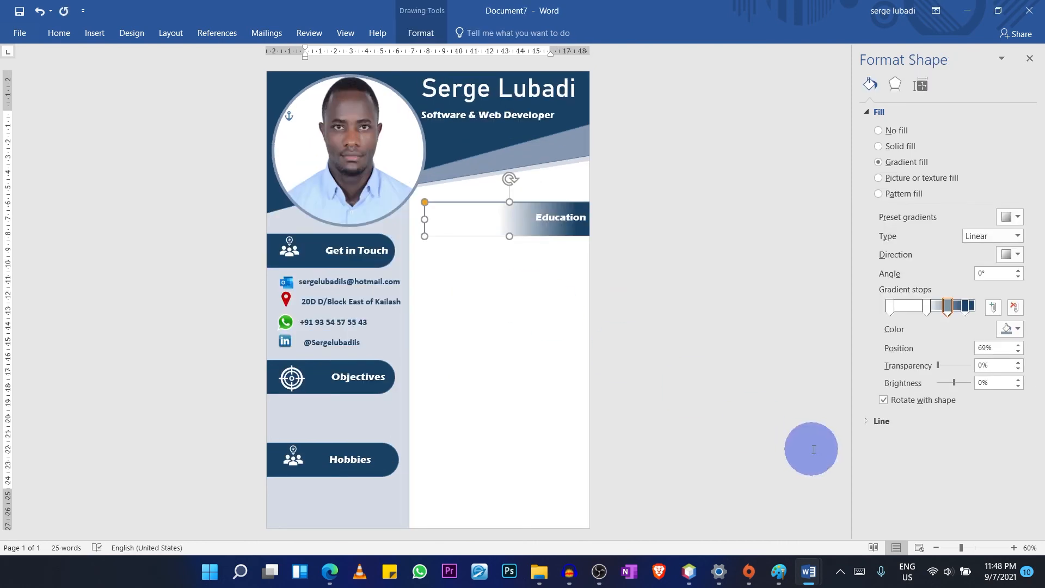
pyautogui.click(948, 306)
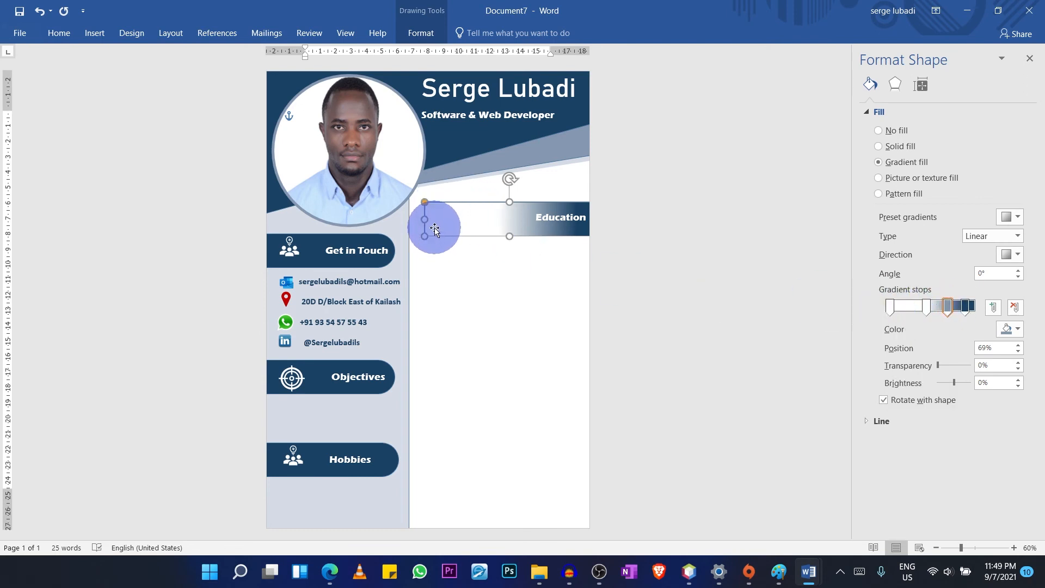
# Step: Try a blue theme color on the first gradient stop of the Education banner and undo the change
pyautogui.click(890, 308)
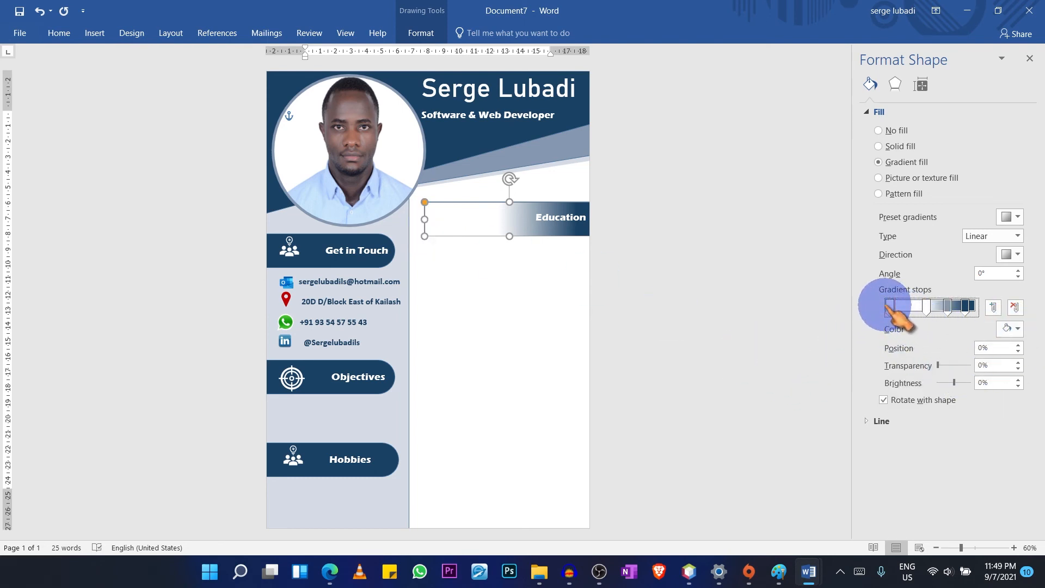
pyautogui.click(1008, 329)
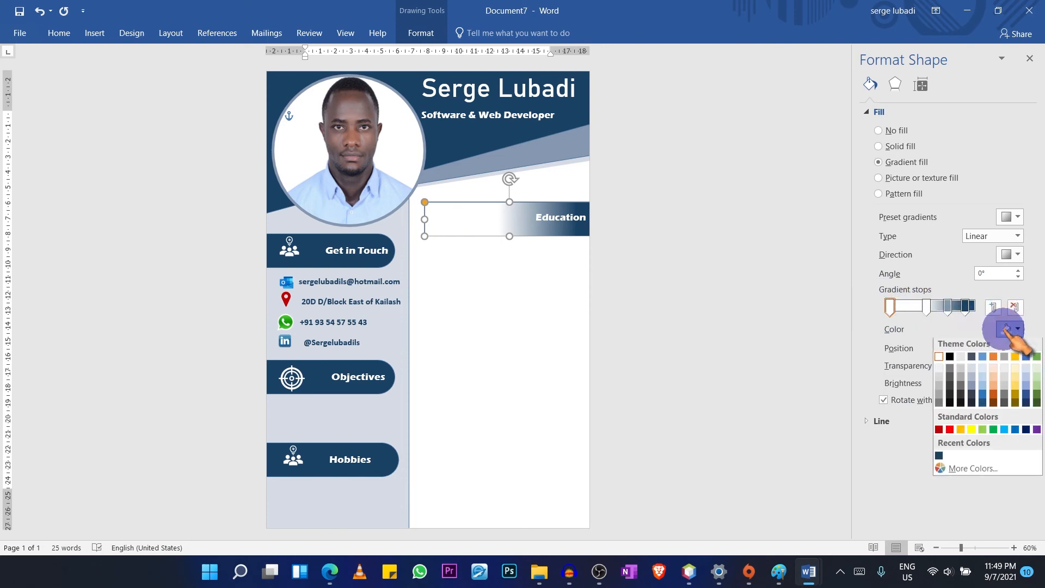
pyautogui.click(973, 397)
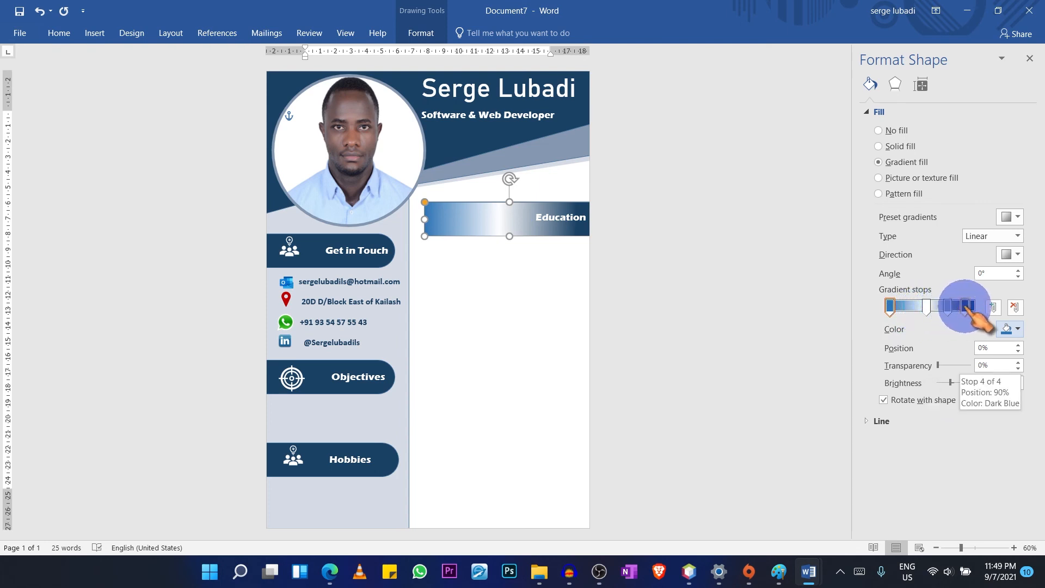
pyautogui.click(498, 292)
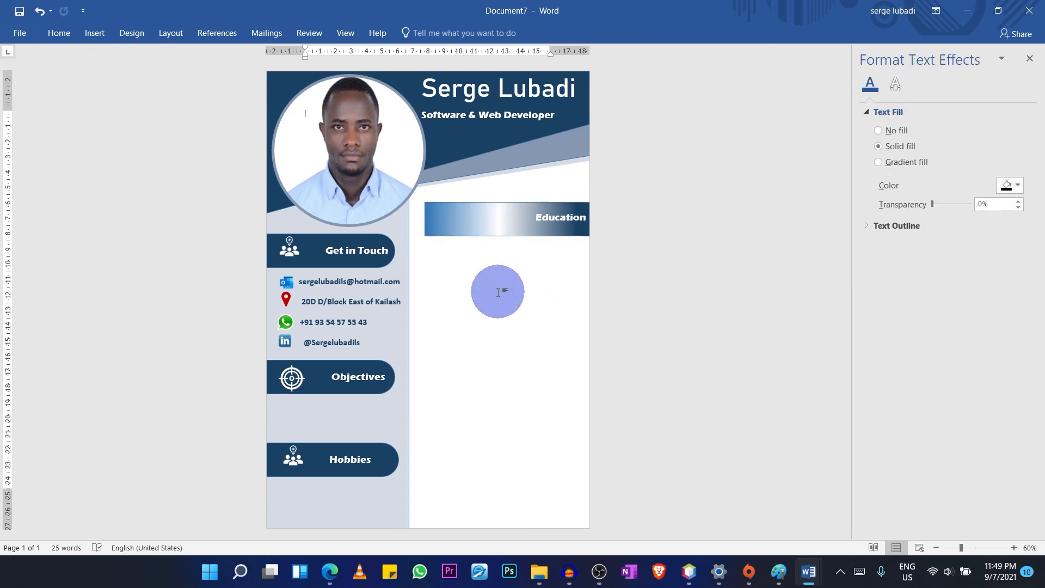
pyautogui.hotkey('ctrl', 'z')
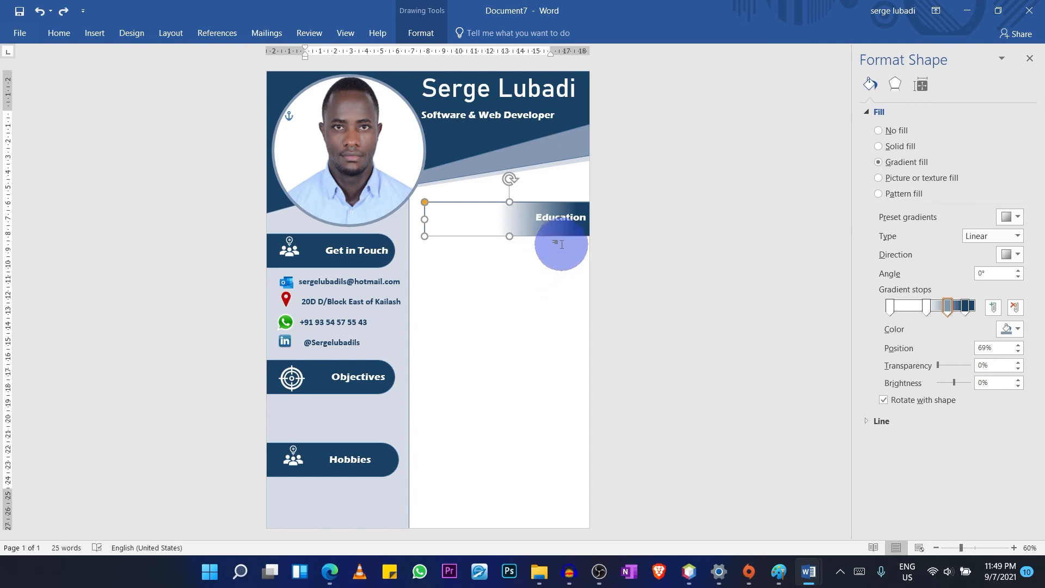
pyautogui.click(559, 218)
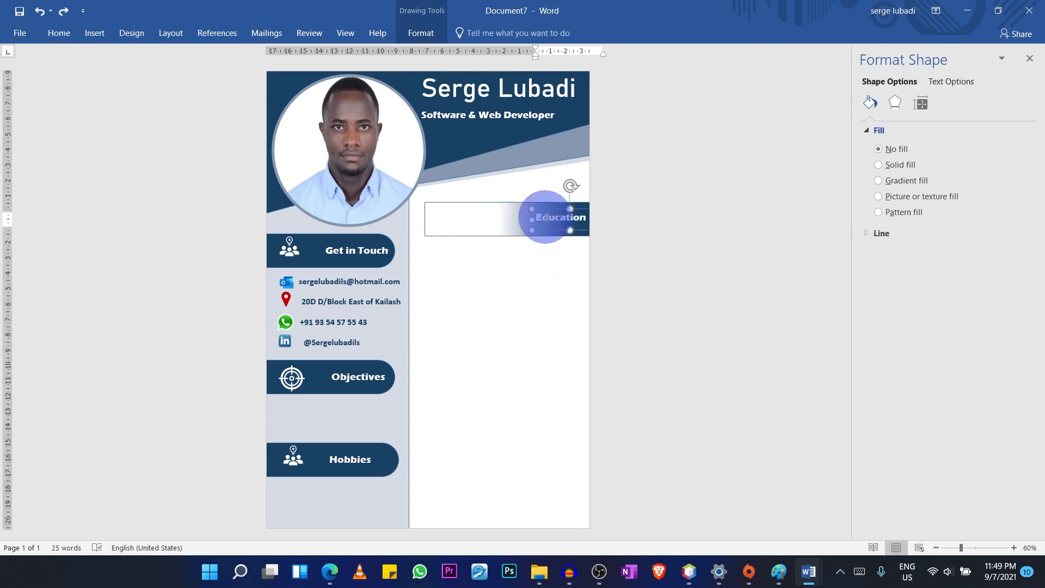
pyautogui.keyDown('shift'); pyautogui.click(505, 204); pyautogui.keyUp('shift')
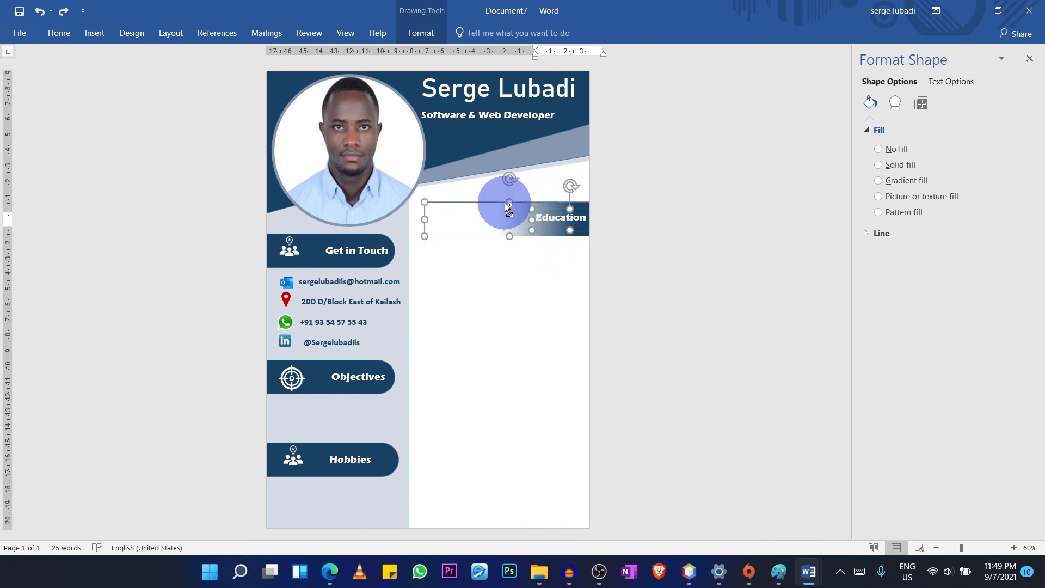
pyautogui.click(528, 261)
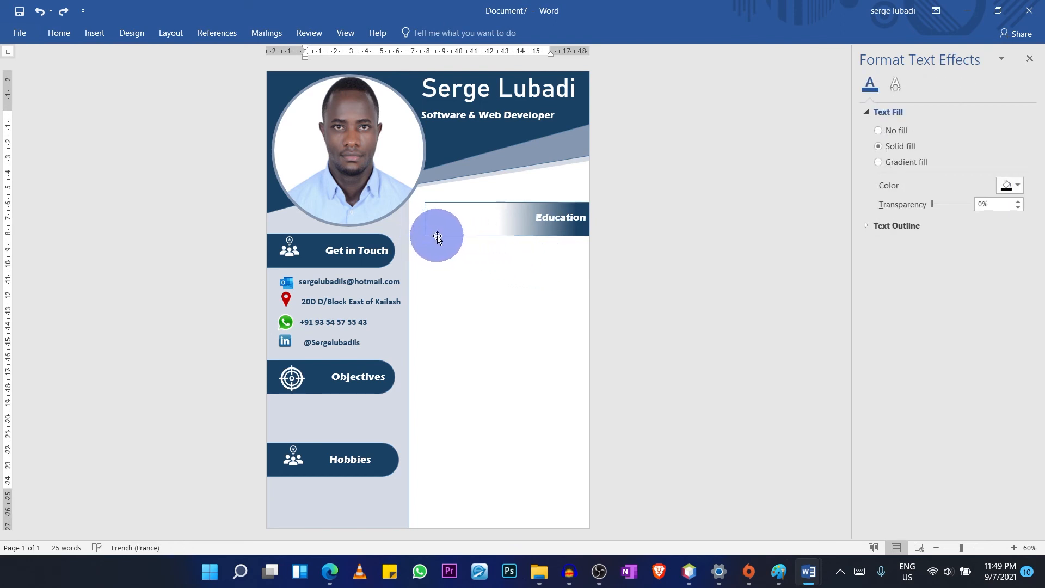
# Step: Remove the outline from the Education banner shape
pyautogui.click(437, 237)
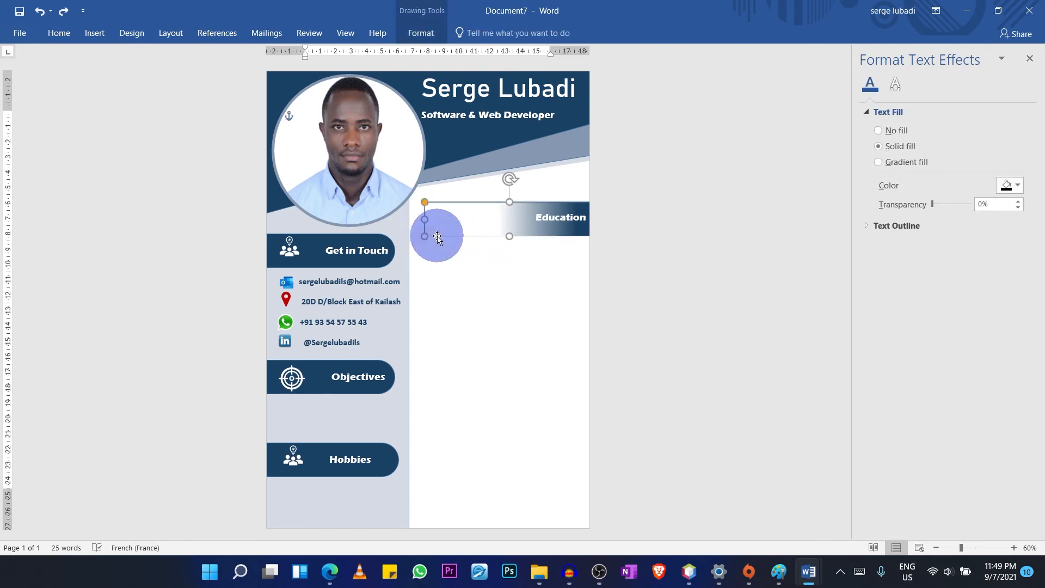
pyautogui.click(422, 34)
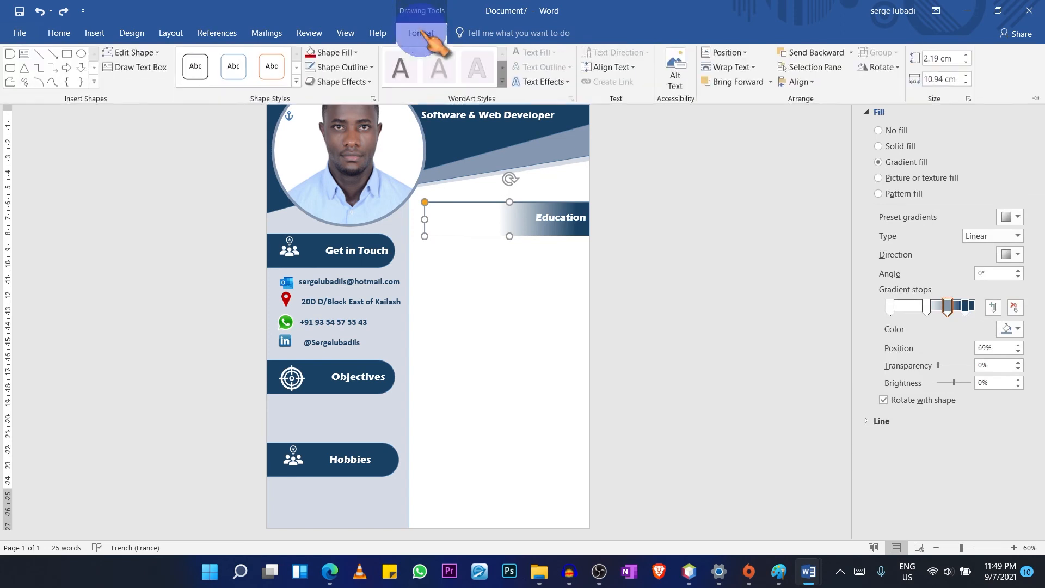
pyautogui.click(372, 68)
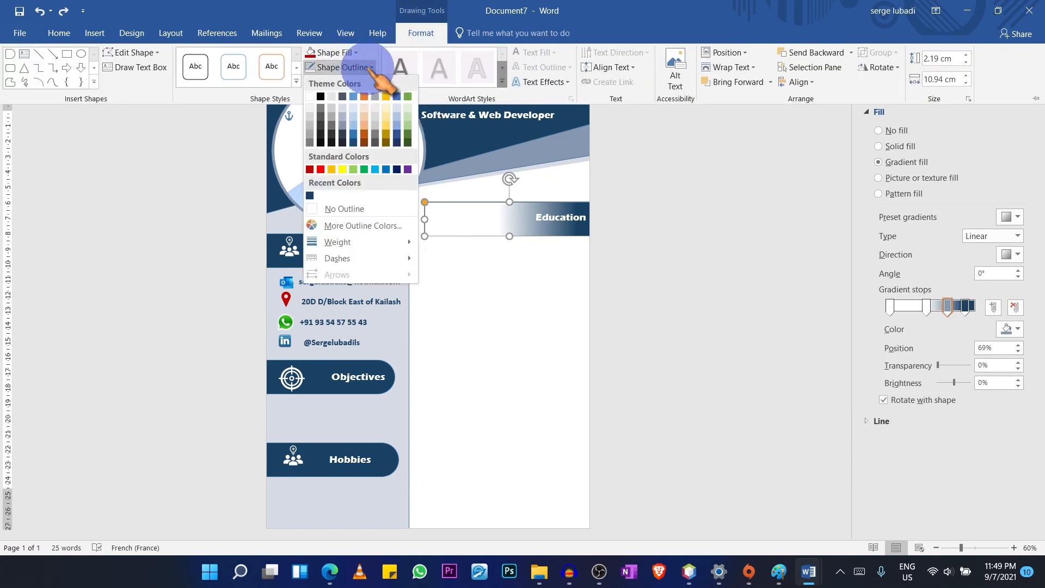
pyautogui.click(344, 210)
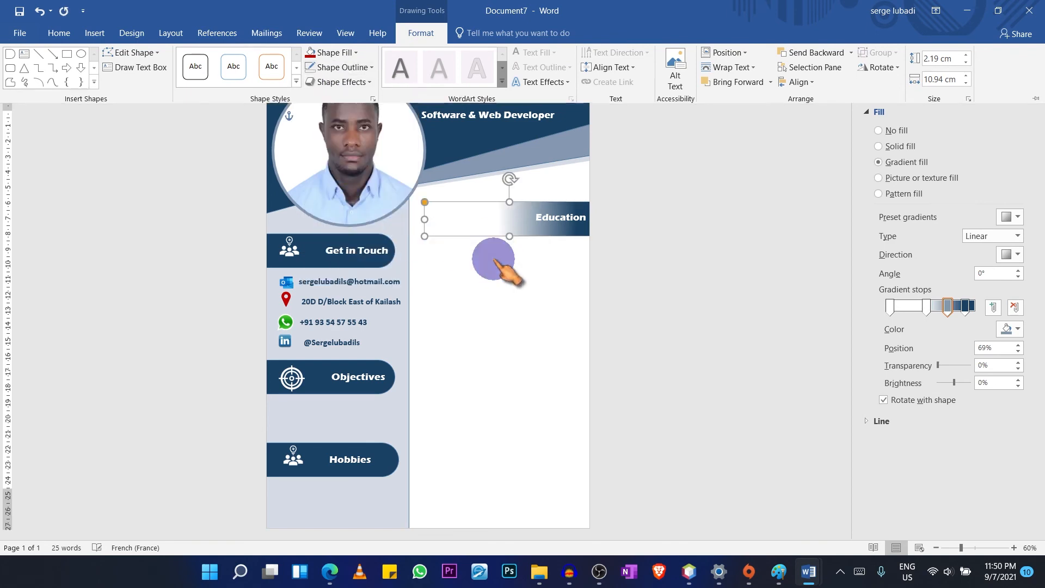
pyautogui.click(512, 275)
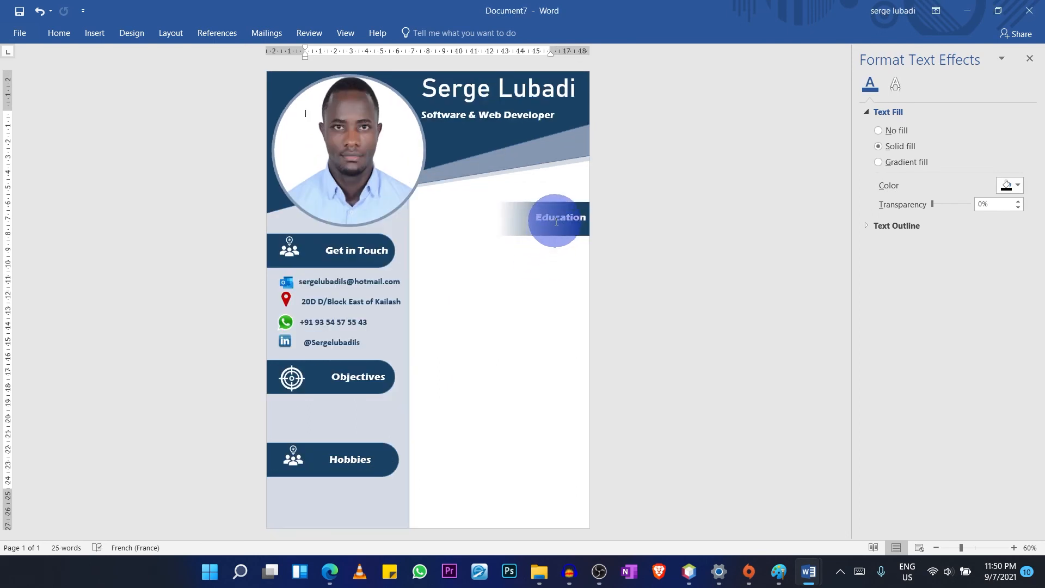
# Step: Group the Education text box with its gradient banner shape
pyautogui.click(556, 222)
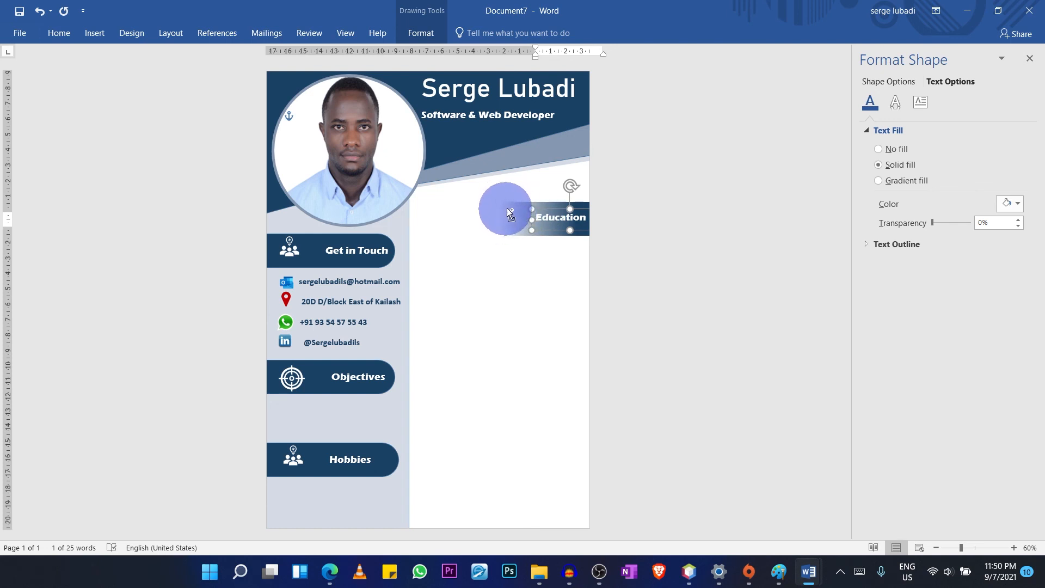
pyautogui.keyDown('shift'); pyautogui.click(510, 206); pyautogui.keyUp('shift')
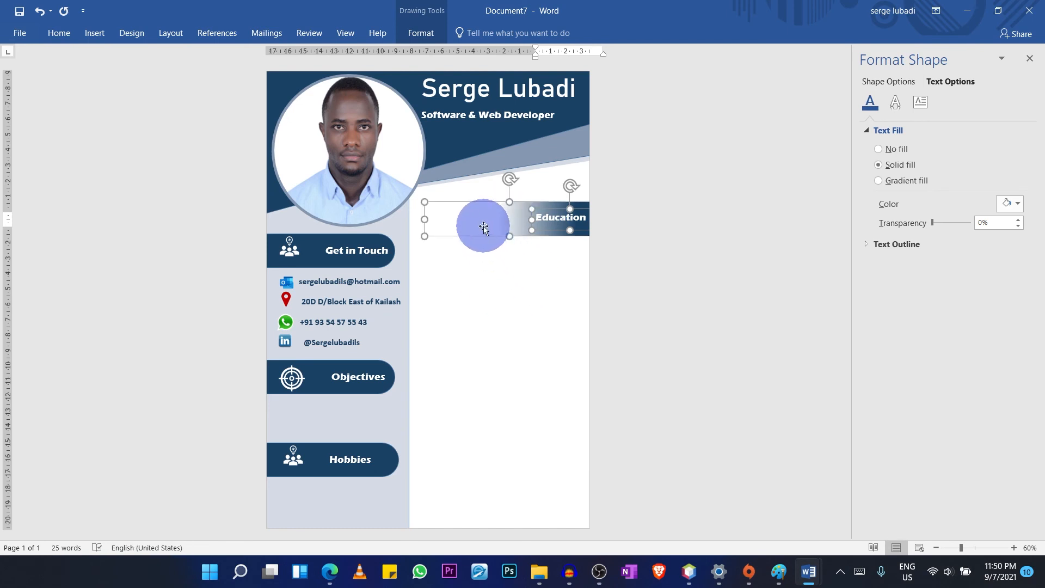
pyautogui.rightClick(484, 227)
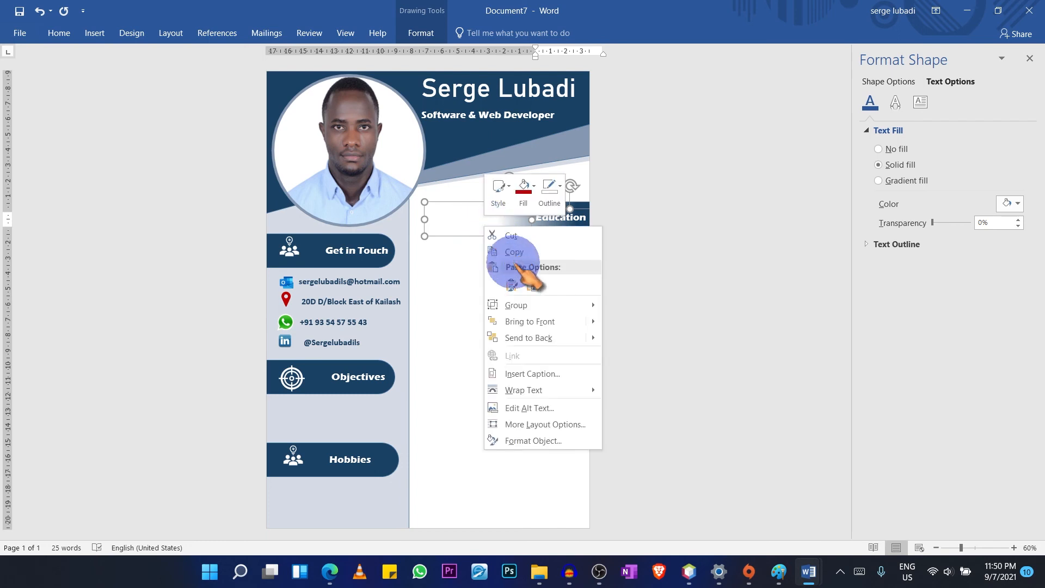
pyautogui.moveTo(550, 306)
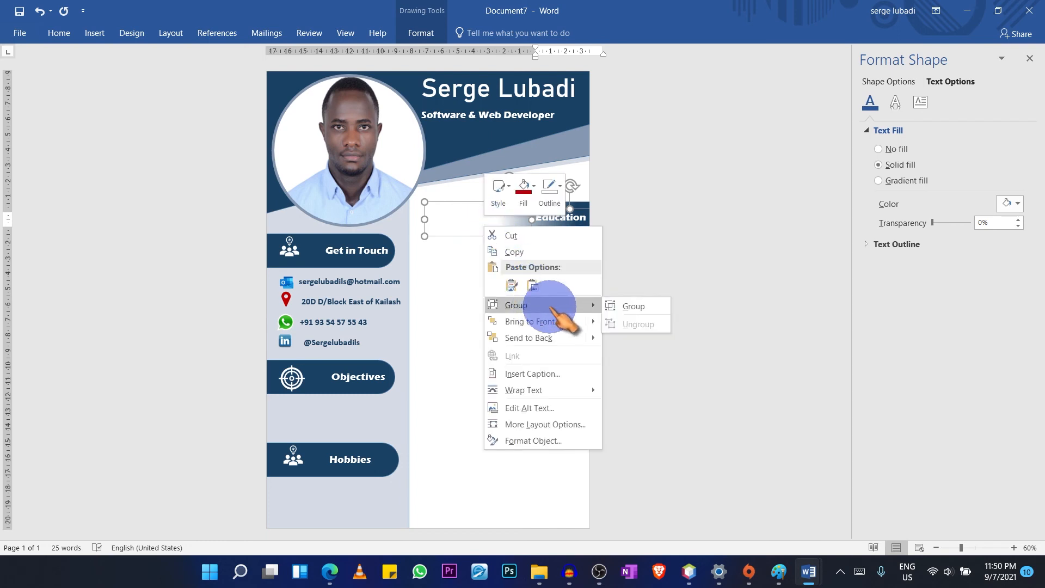
pyautogui.click(612, 307)
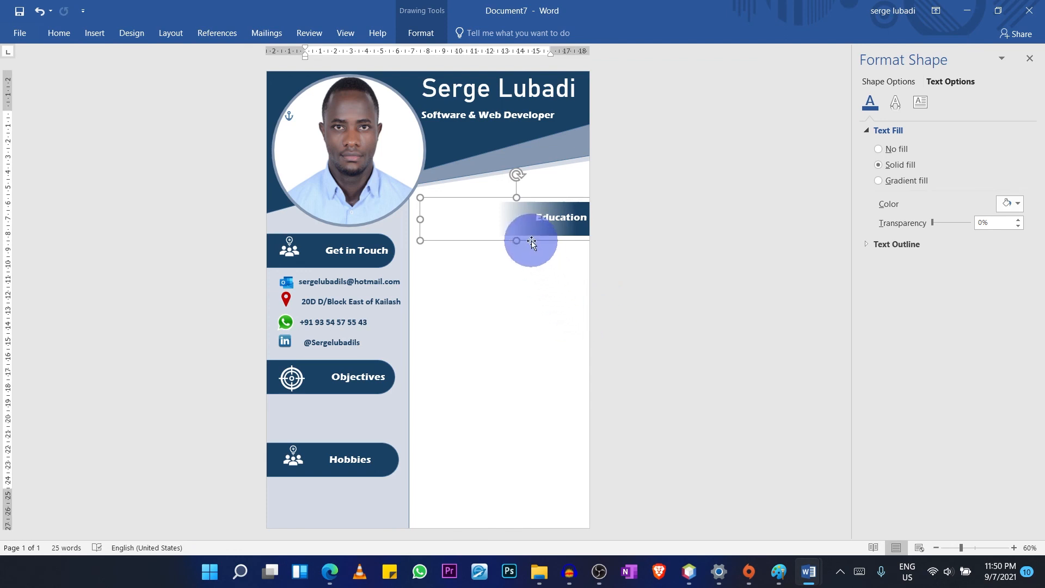
# Step: Duplicate the grouped Education banner twice further down the right column and change the copies' headings to Achievment and Skills
pyautogui.hotkey('ctrl', 'v')
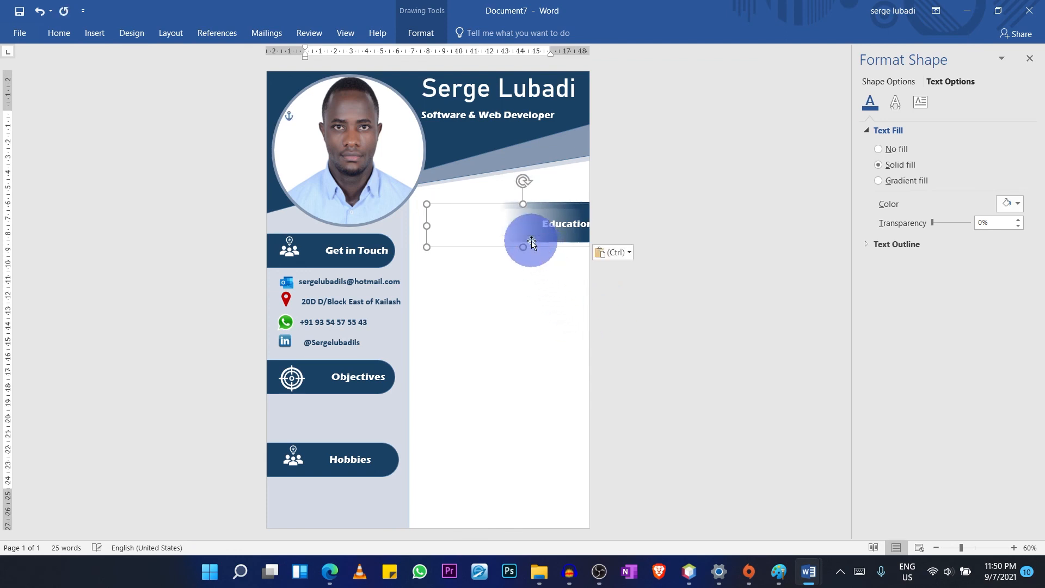
pyautogui.moveTo(532, 243); pyautogui.dragTo(535, 354)
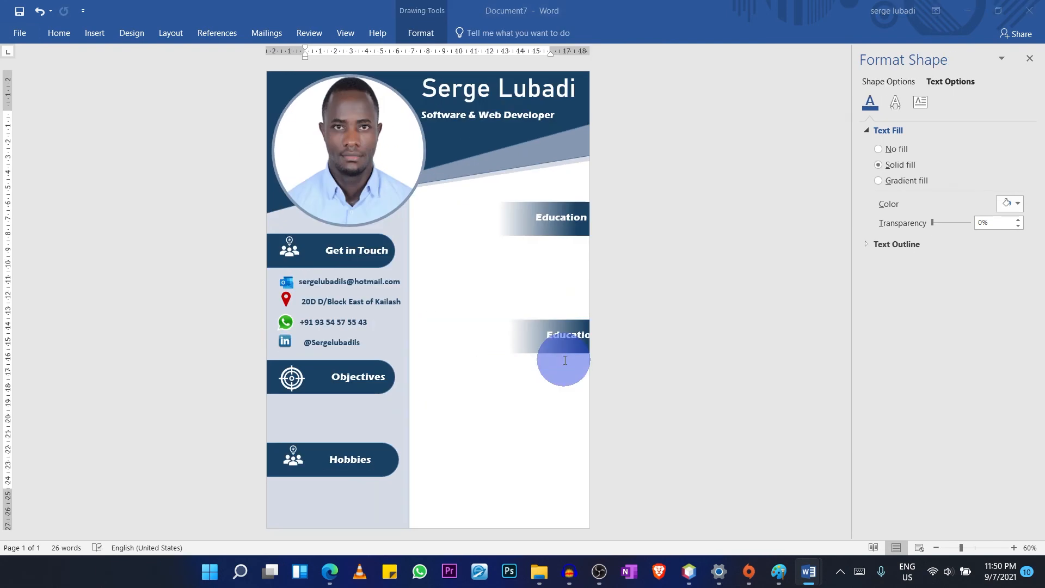
pyautogui.click(564, 361)
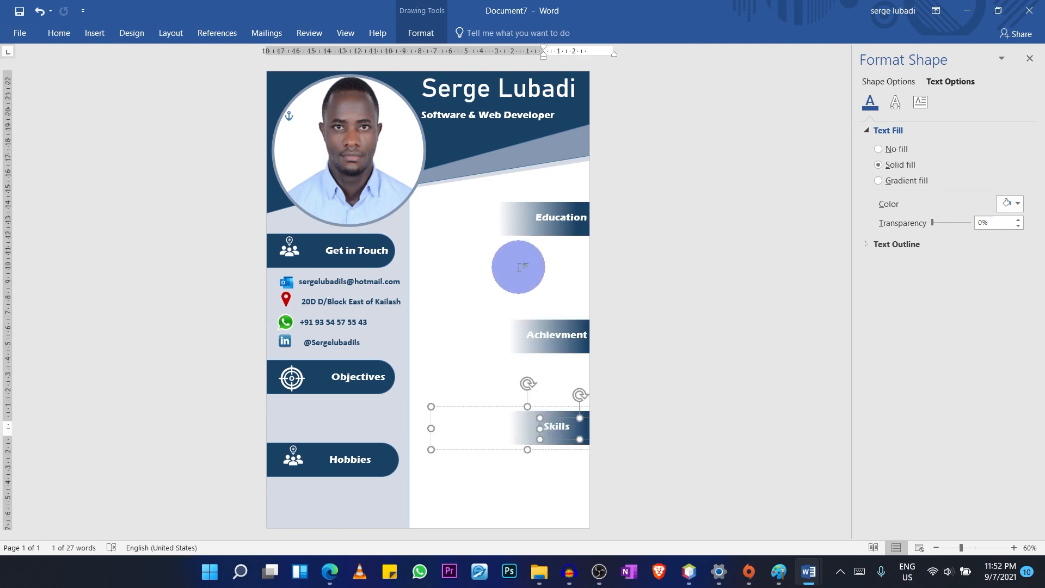
pyautogui.click(531, 266)
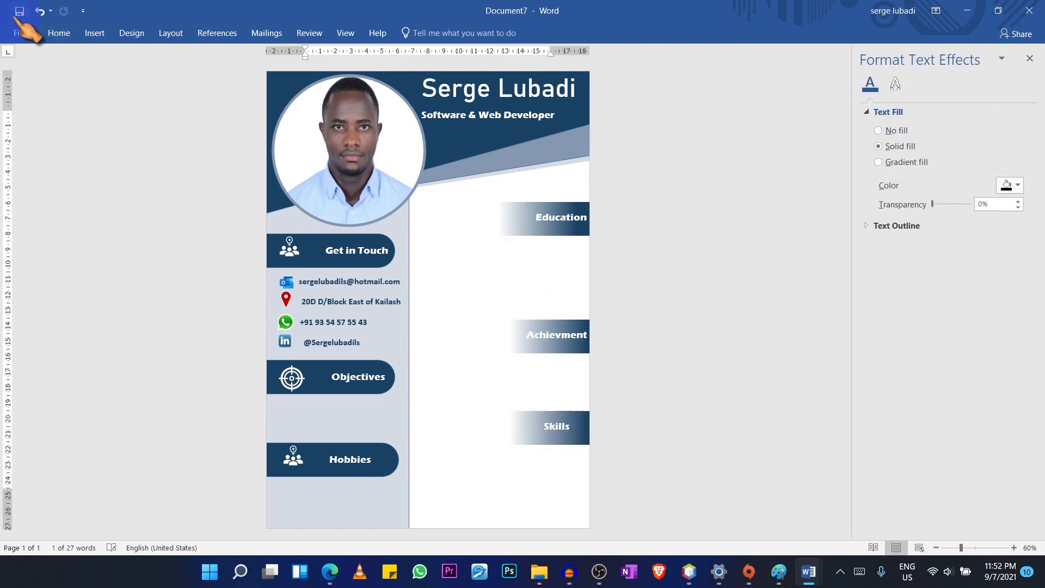
# Step: Search the icon library for "gra" and insert the graduation cap icon
pyautogui.click(95, 34)
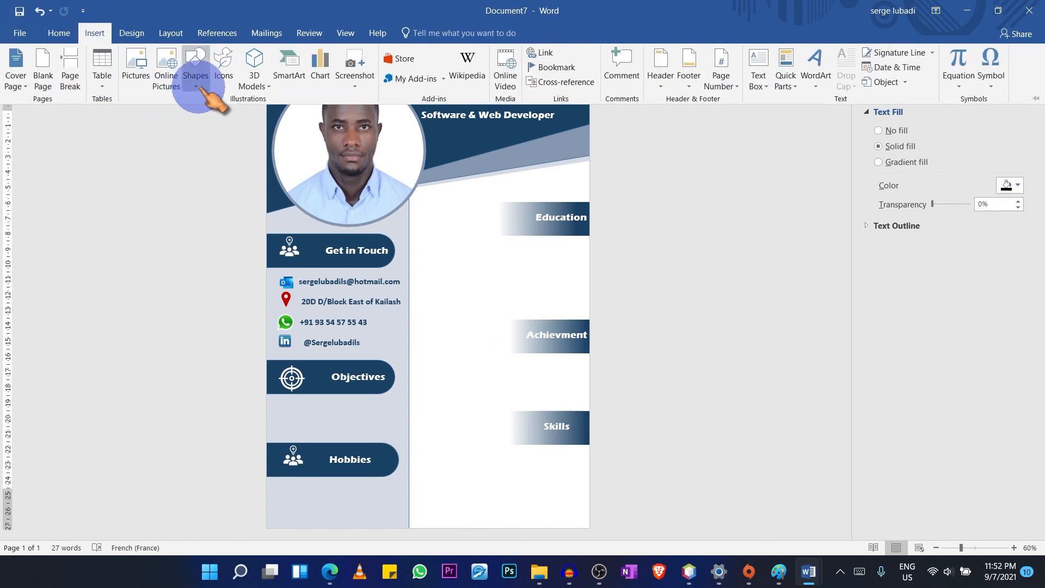
pyautogui.click(222, 70)
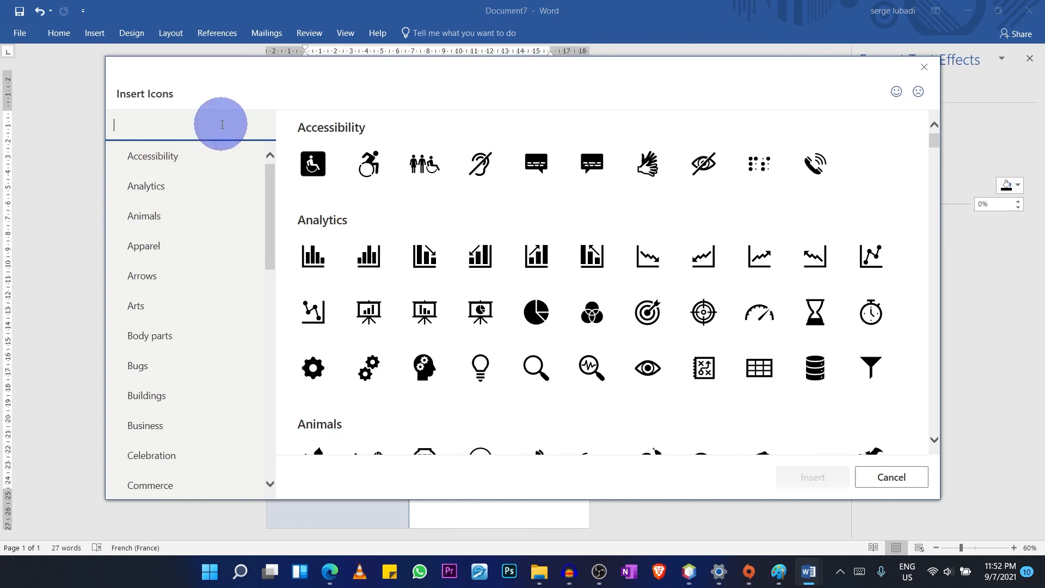
pyautogui.write('gra')
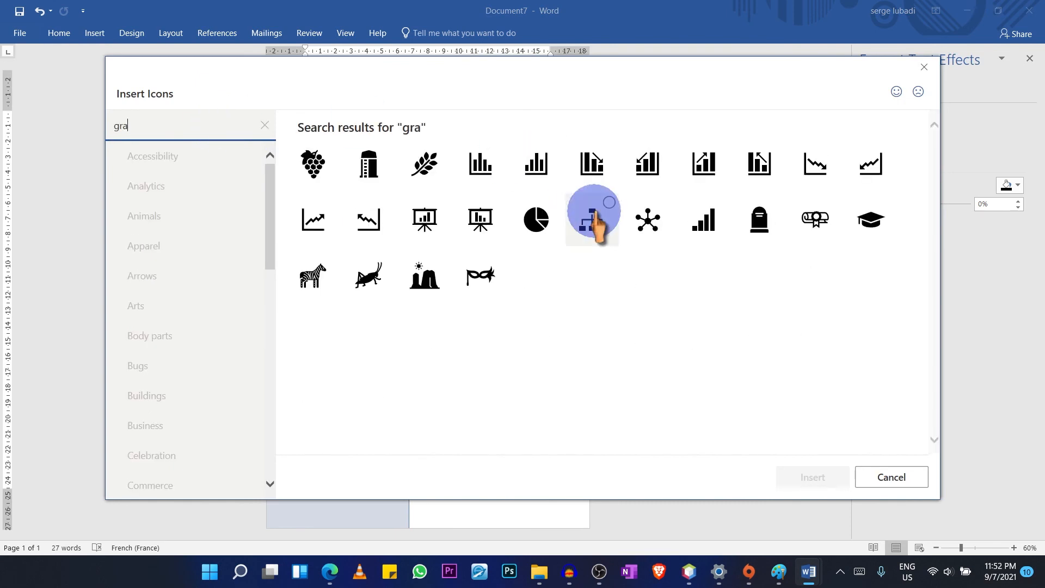
pyautogui.click(874, 223)
pyautogui.press('Return')
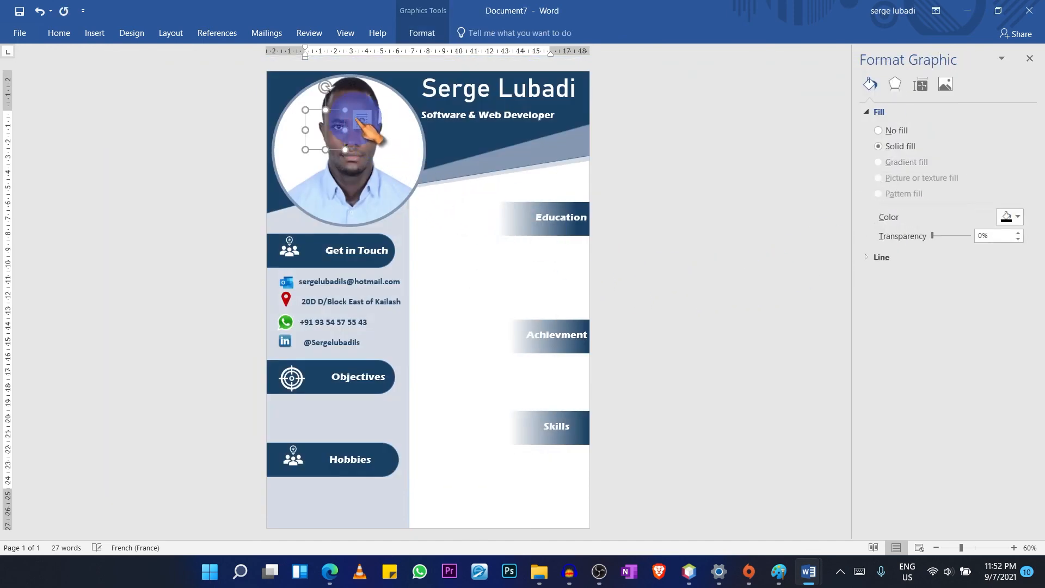
# Step: Set the graduation cap icon's wrapping to In Front of Text and move it just left of the Education banner
pyautogui.click(361, 118)
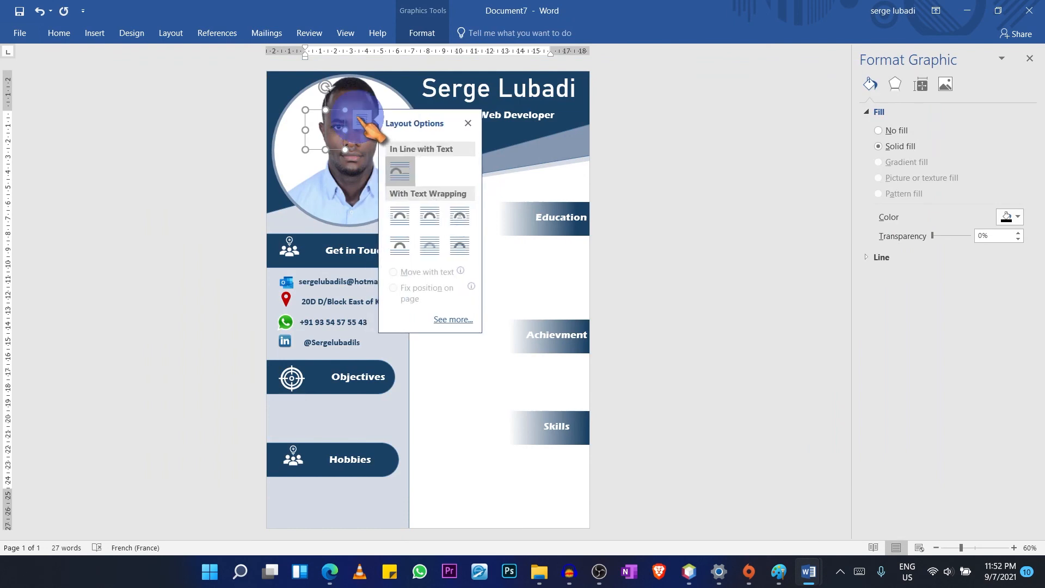
pyautogui.click(460, 246)
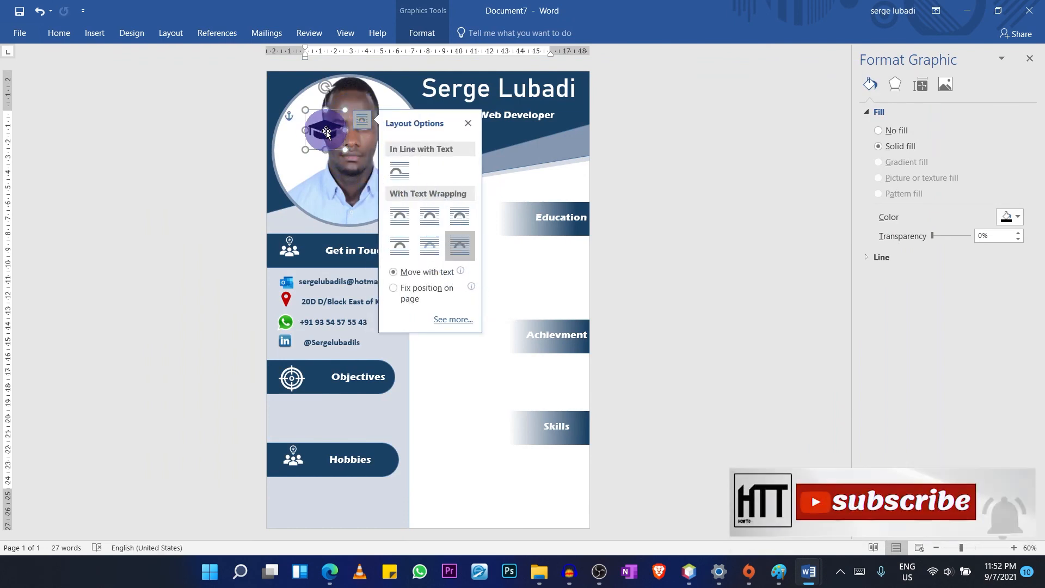
pyautogui.moveTo(335, 139); pyautogui.dragTo(478, 216)
# Step: Fill the graduation cap icon with the recent dark blue color and add an outer shadow offset to the top
pyautogui.click(437, 35)
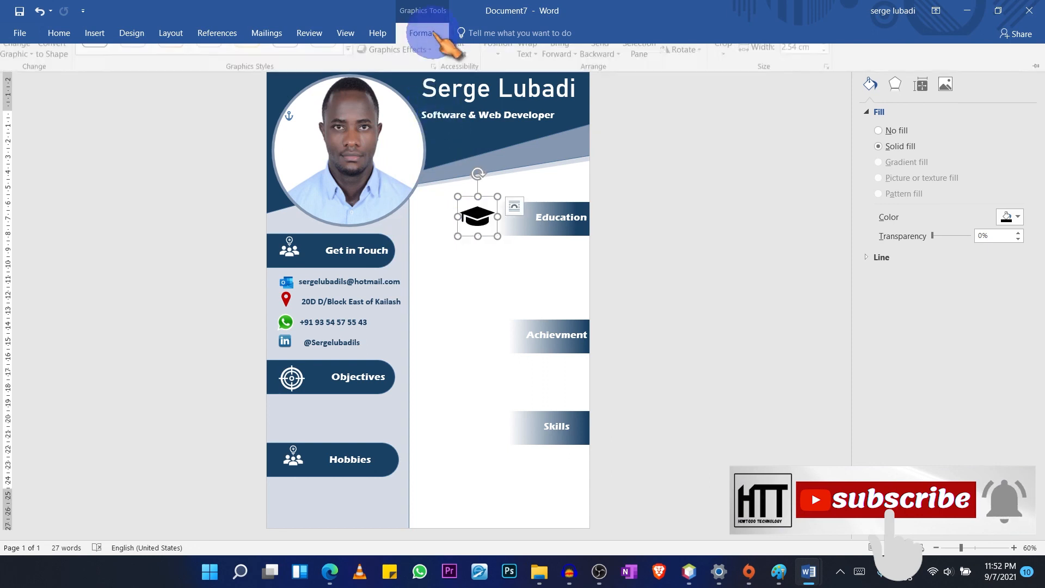
pyautogui.click(419, 53)
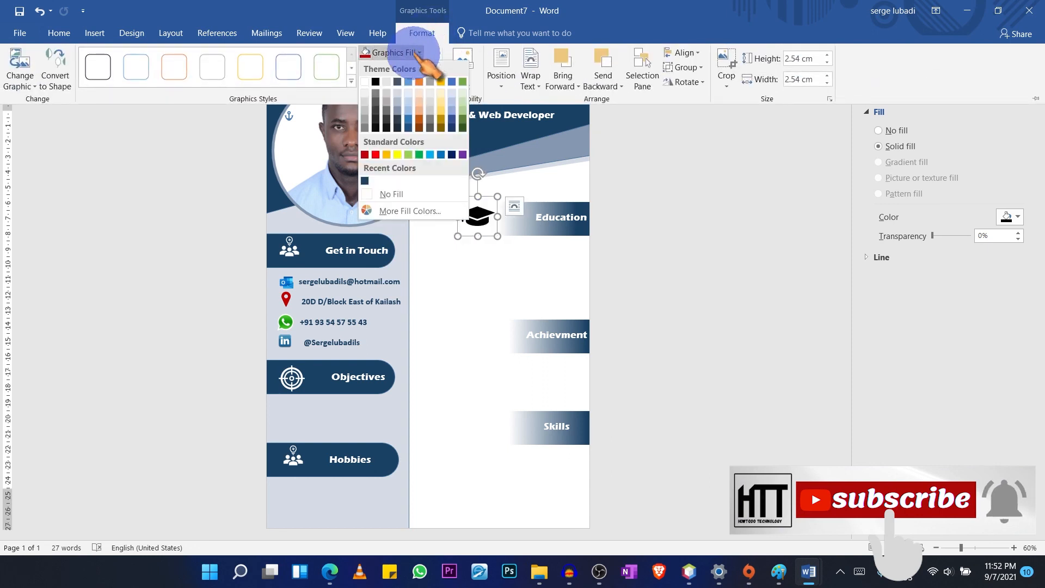
pyautogui.click(364, 181)
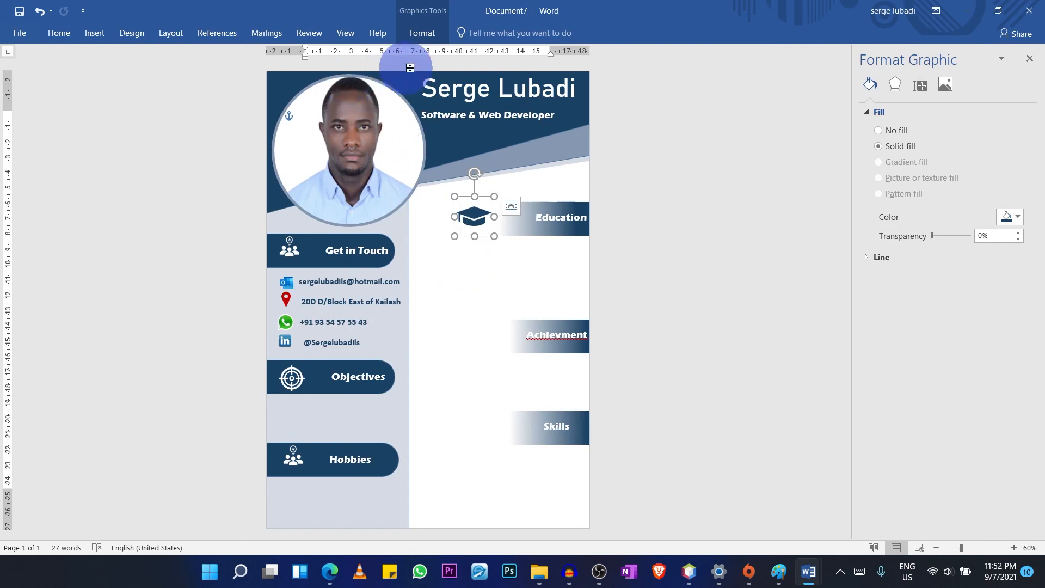
pyautogui.click(417, 33)
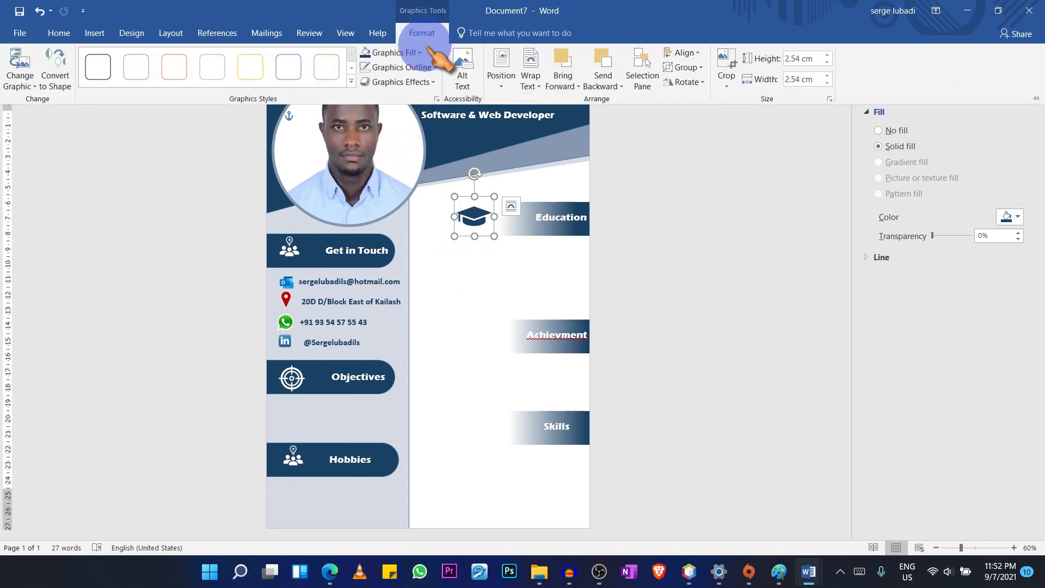
pyautogui.click(434, 83)
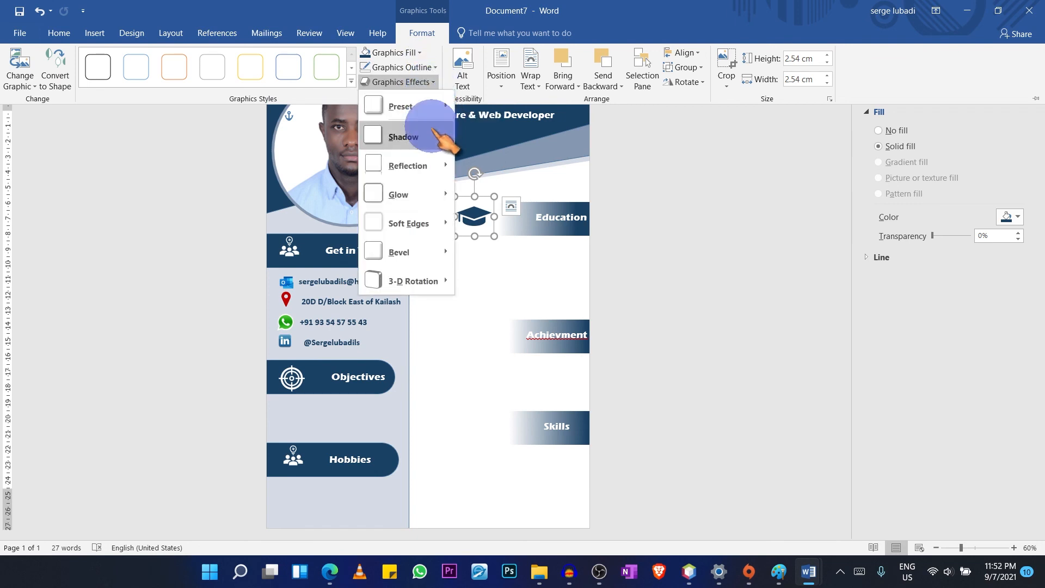
pyautogui.moveTo(439, 143)
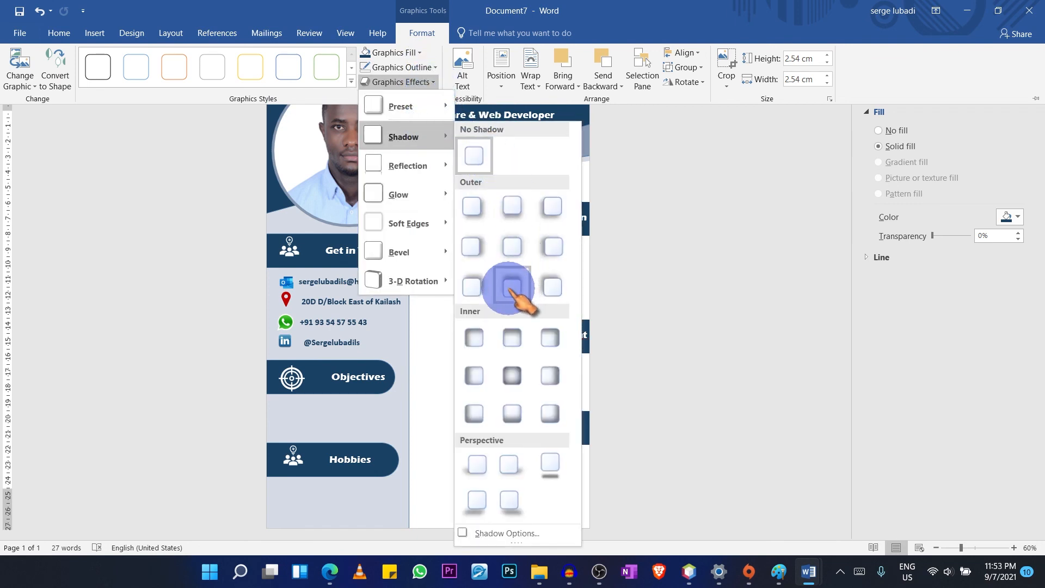
pyautogui.click(510, 287)
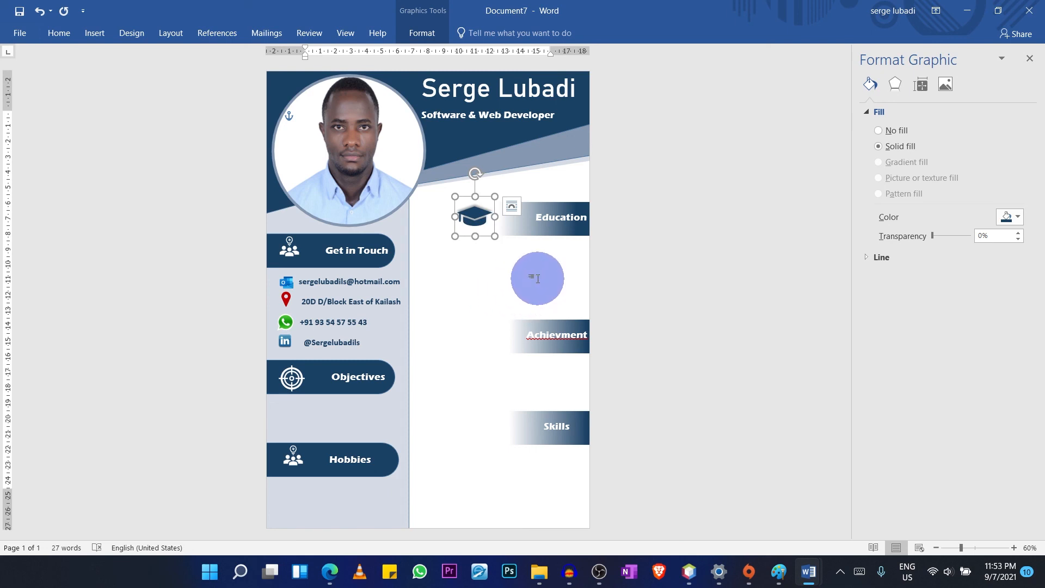
# Step: Copy the e-mail text box below the Education banner, enlarge it to the column's width, and replace its text with bulleted education entries
pyautogui.click(392, 281)
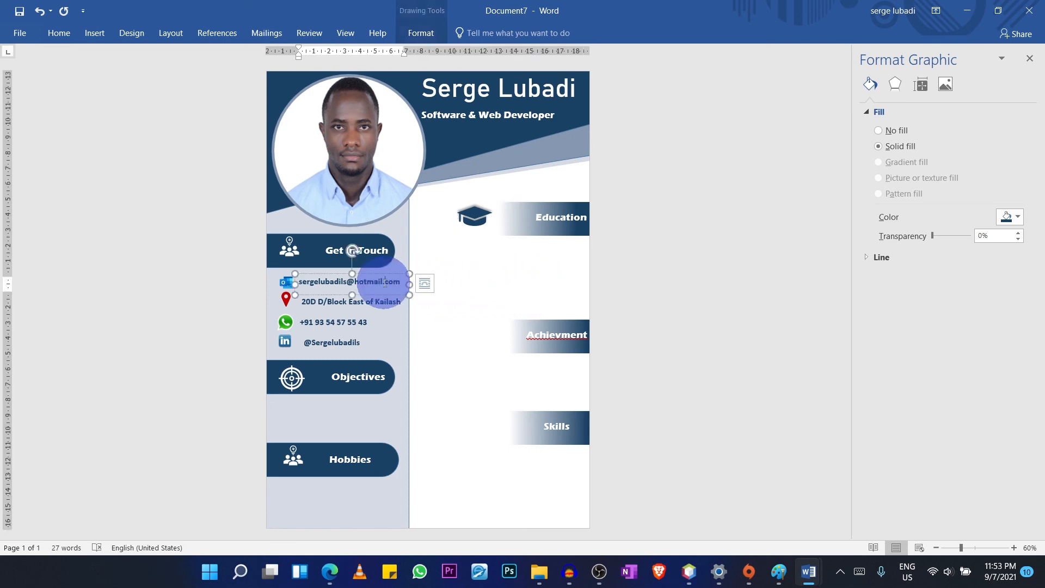
pyautogui.moveTo(394, 279); pyautogui.dragTo(584, 311)
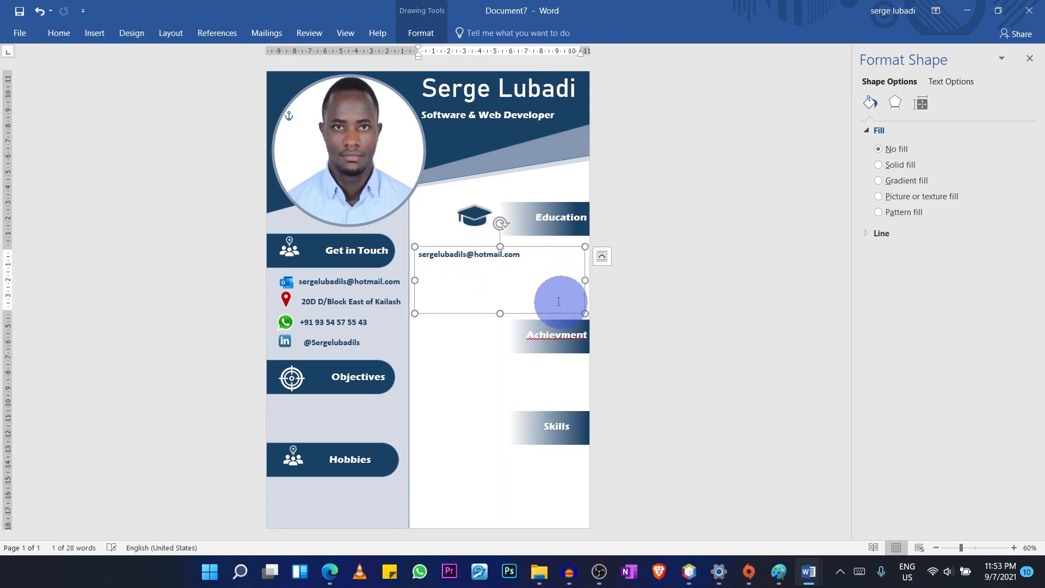
pyautogui.click(525, 255)
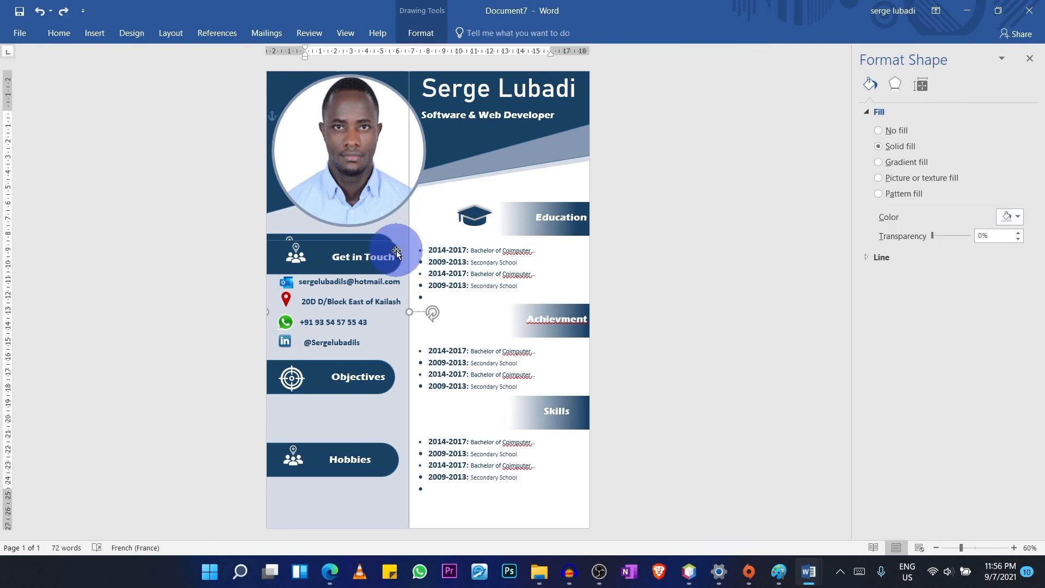
# Step: Move a copy of the Get in Touch banner to the bottom of the right column and delete its people icon
pyautogui.click(408, 242)
pyautogui.moveTo(407, 243); pyautogui.dragTo(565, 503)
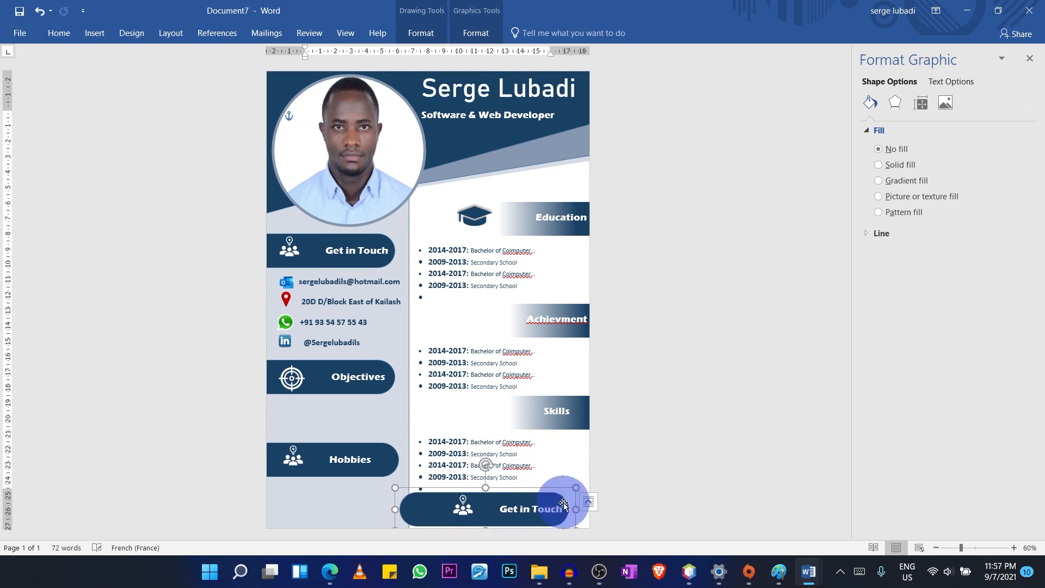
pyautogui.click(436, 477)
pyautogui.click(517, 507)
pyautogui.click(518, 511)
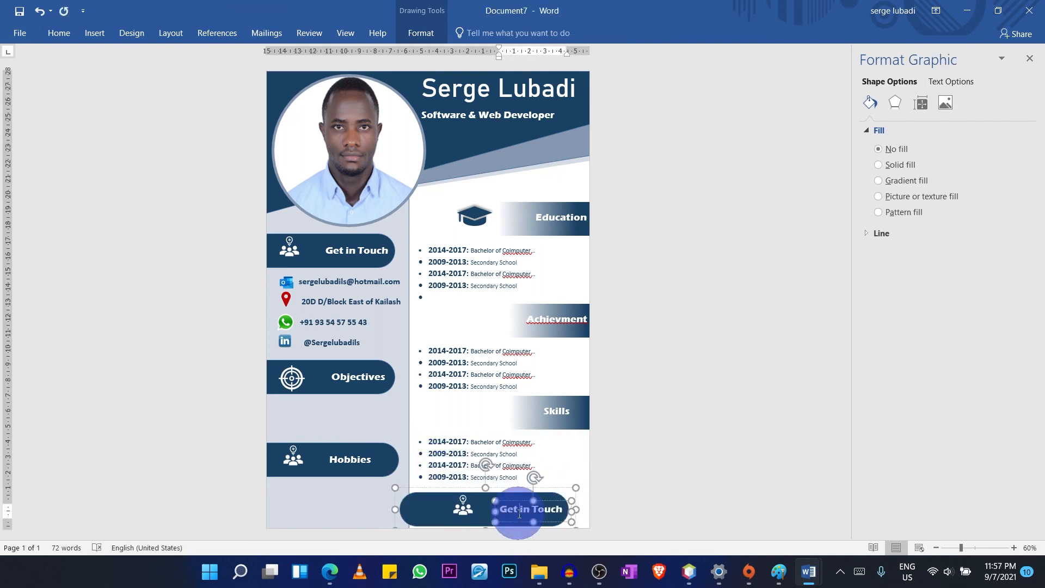
pyautogui.click(463, 510)
pyautogui.click(463, 510)
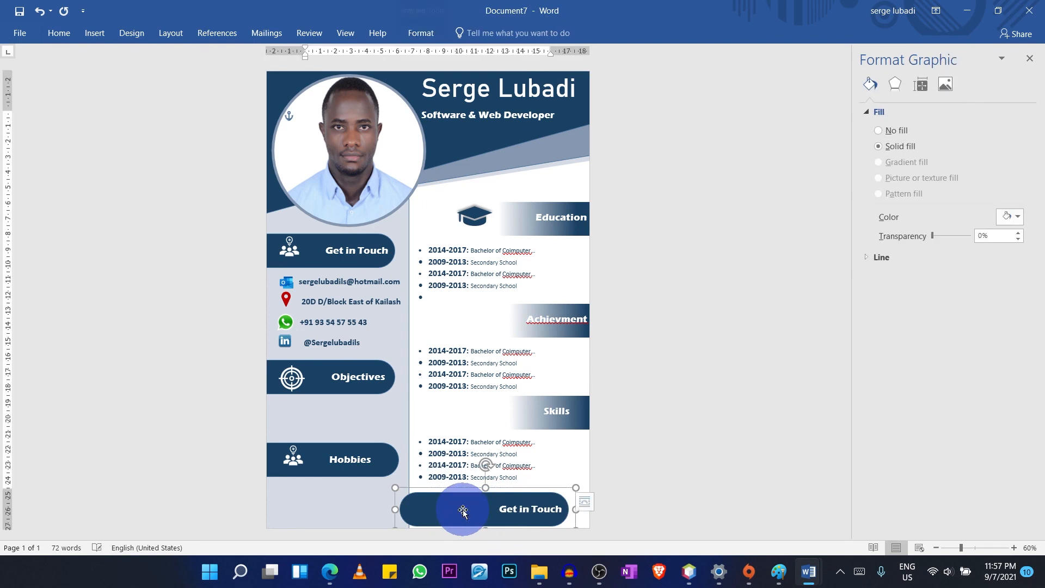
# Step: Widen the copied banner's text box leftward and change its heading to "Languages: English French Swahili"
pyautogui.click(508, 508)
pyautogui.click(514, 512)
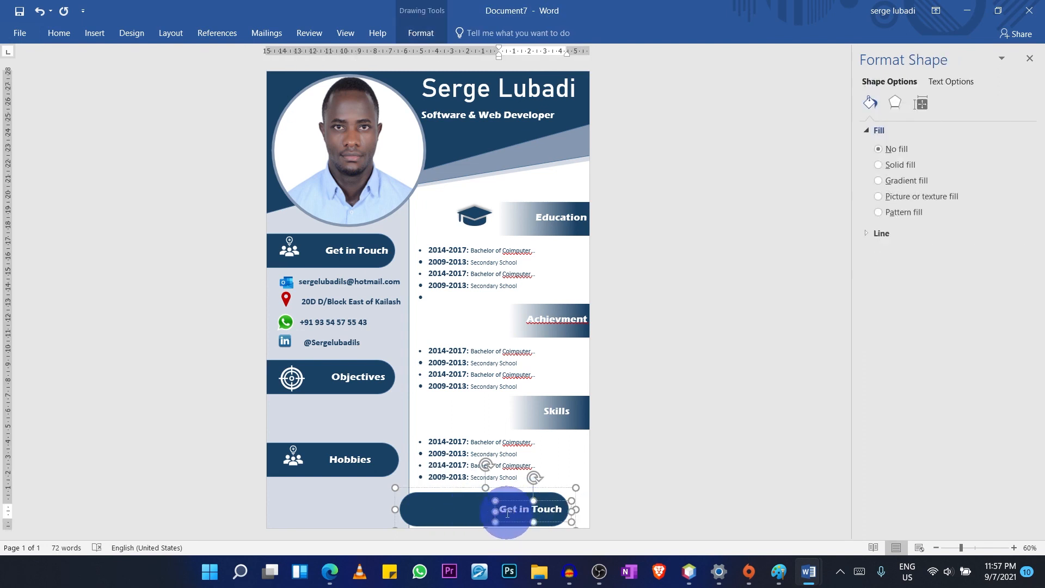
pyautogui.moveTo(494, 510); pyautogui.dragTo(425, 510)
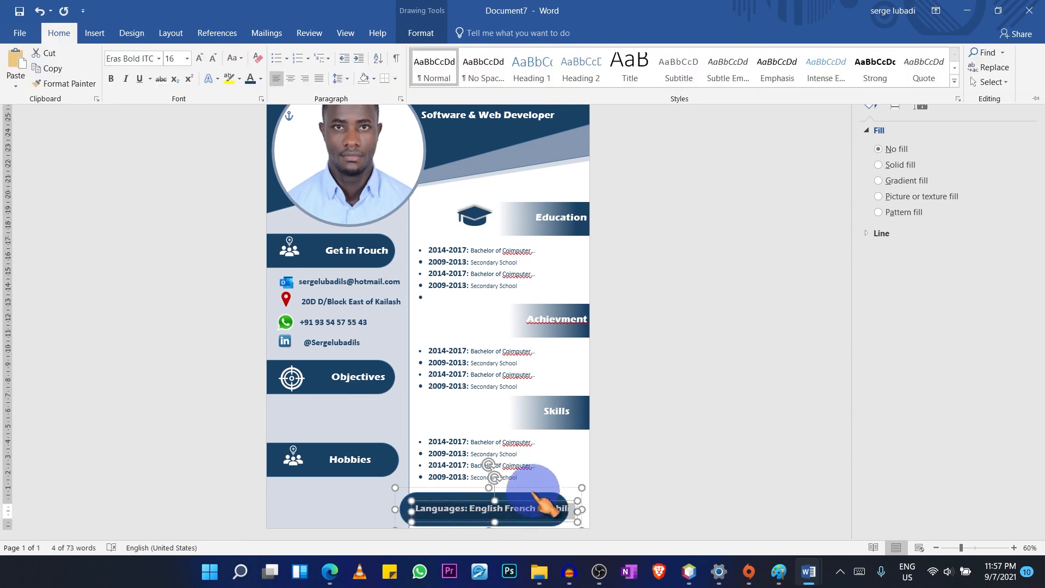
# Step: Ungroup the Languages banner at the foot of the right column so its shape and text box are separate
pyautogui.click(406, 513)
pyautogui.rightClick(406, 512)
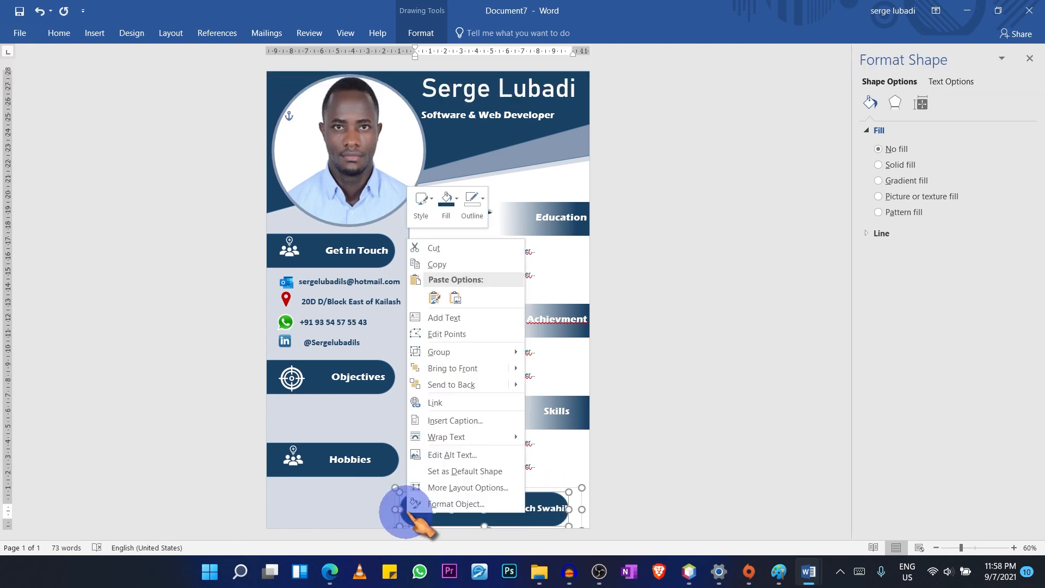
pyautogui.moveTo(513, 352)
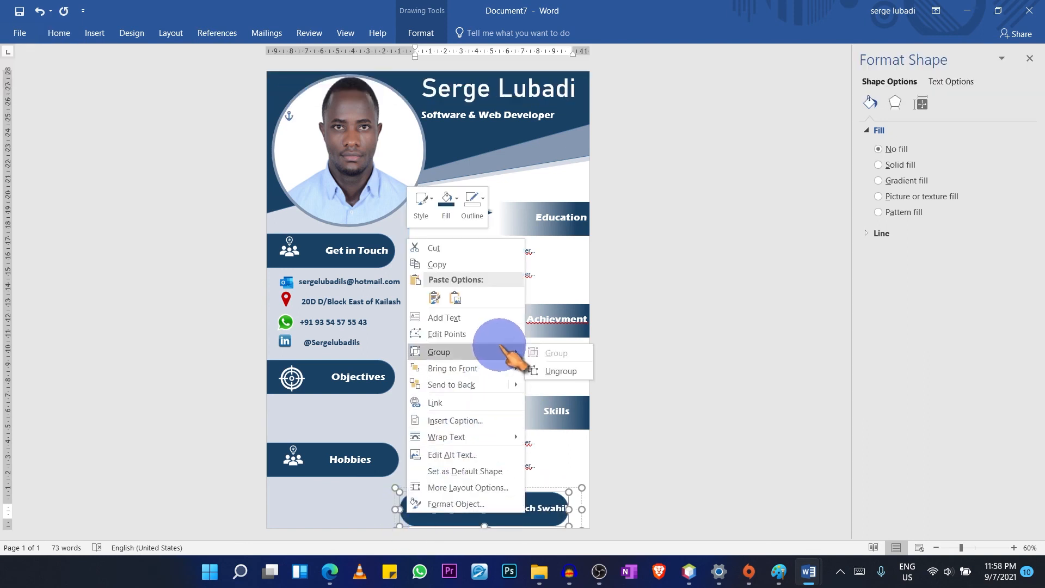
pyautogui.click(556, 370)
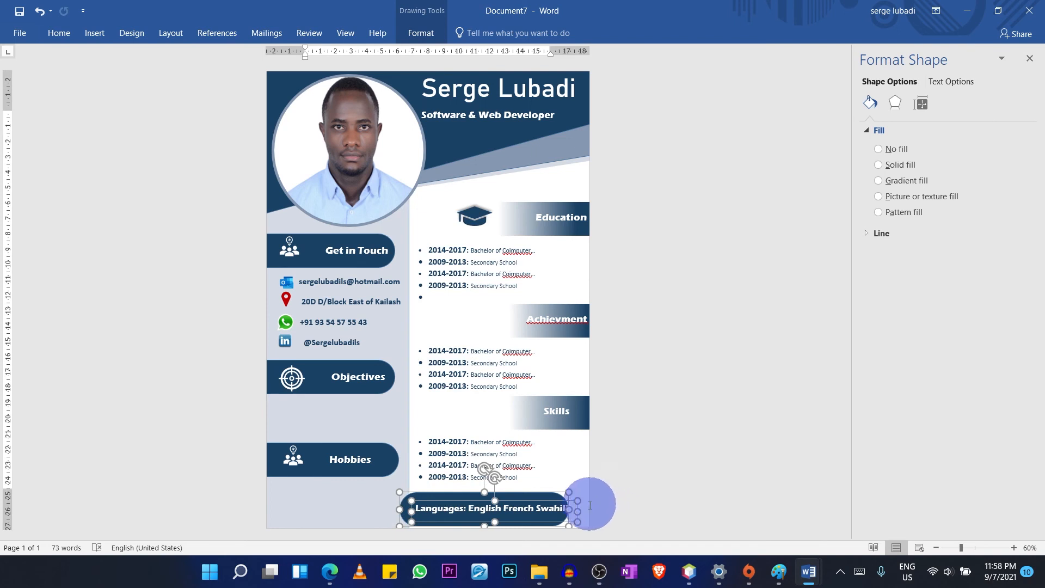
pyautogui.click(577, 466)
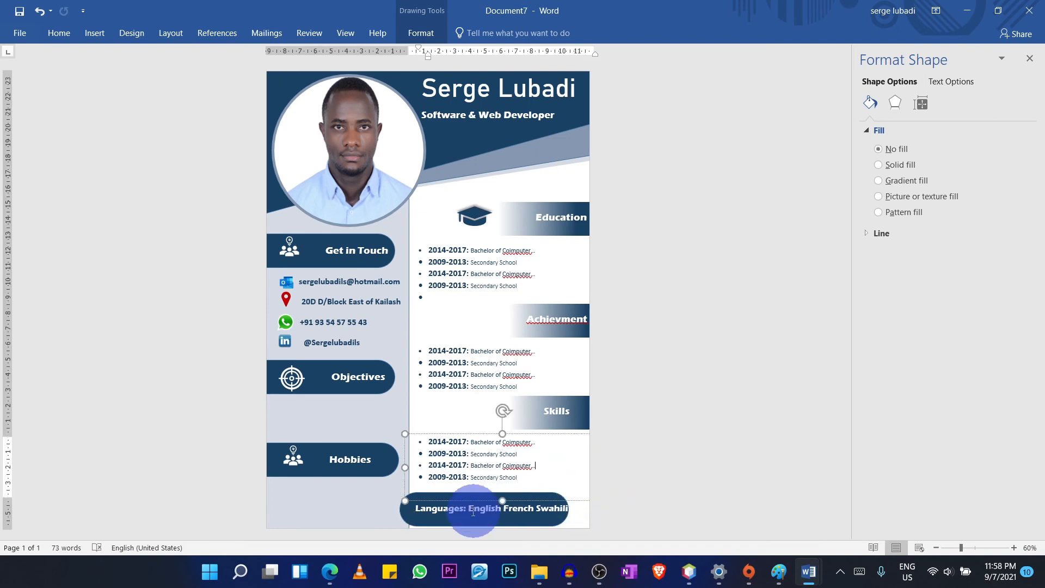
# Step: Slim the Languages banner's rounded shape and shift it rightward with its text box so the full heading fits inside
pyautogui.click(440, 520)
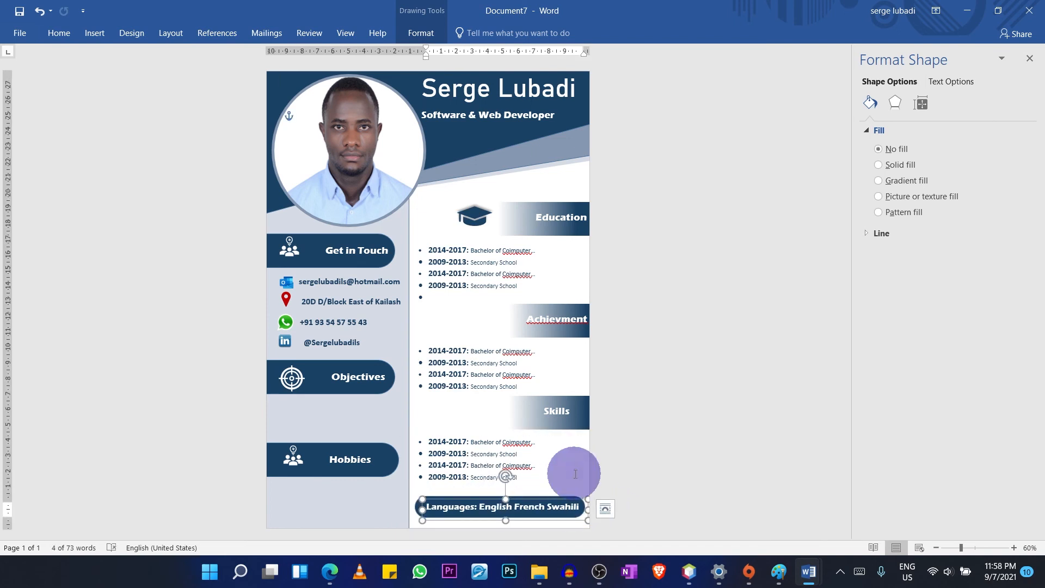
pyautogui.click(576, 474)
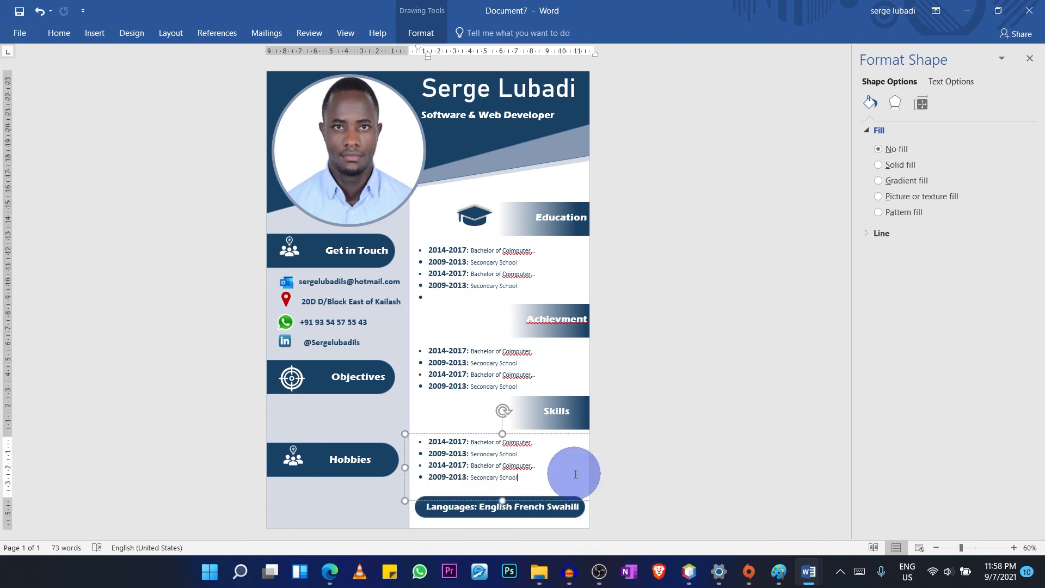
pyautogui.click(438, 519)
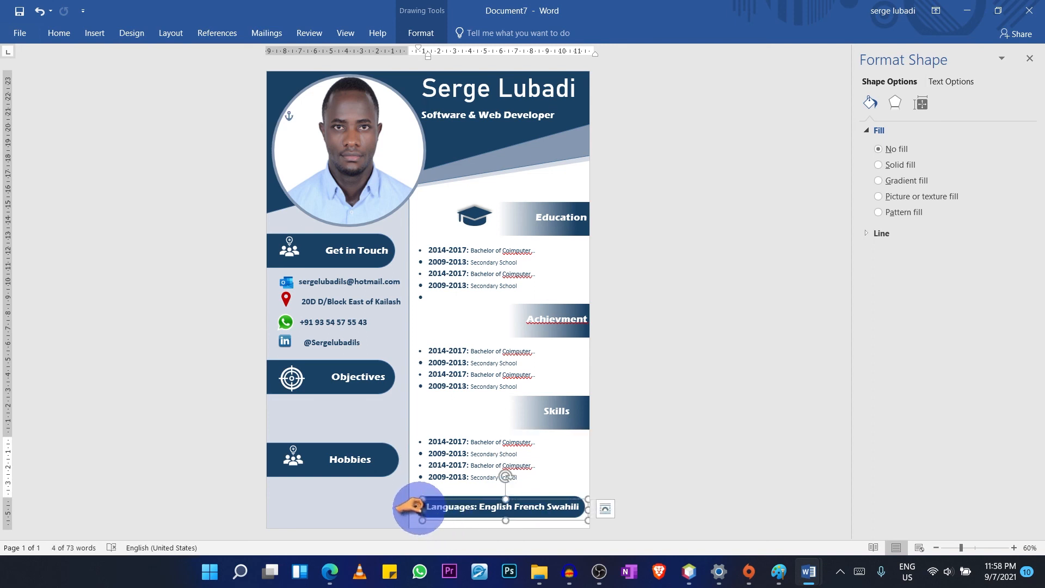
# Step: Duplicate the Languages banner's rounded shape as a thin bar across the page's bottom edge, and compare the layout with the resume in Document1
pyautogui.click(417, 507)
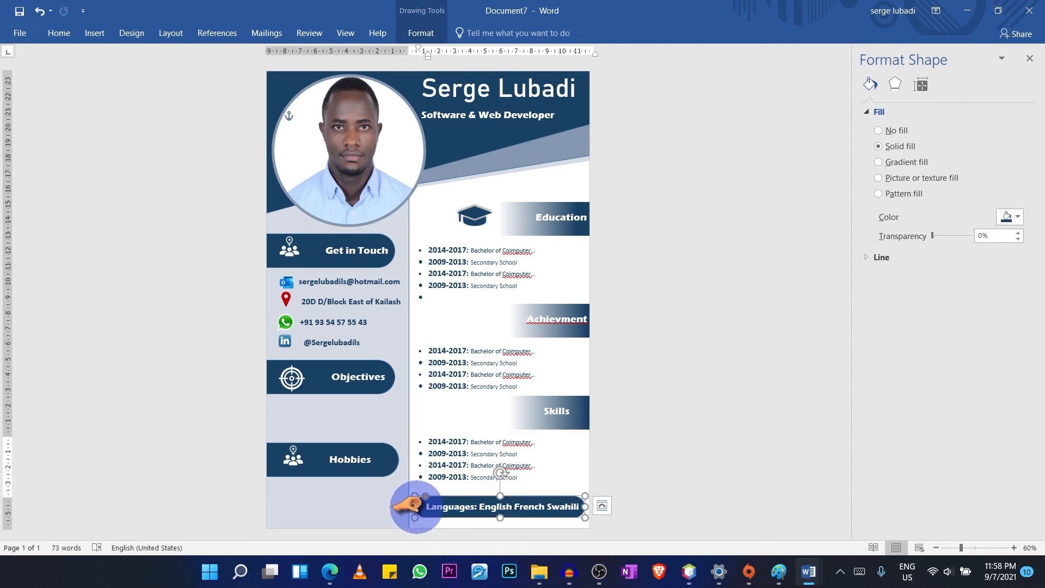
pyautogui.hotkey('ctrl', 'c')
pyautogui.hotkey('ctrl', 'v')
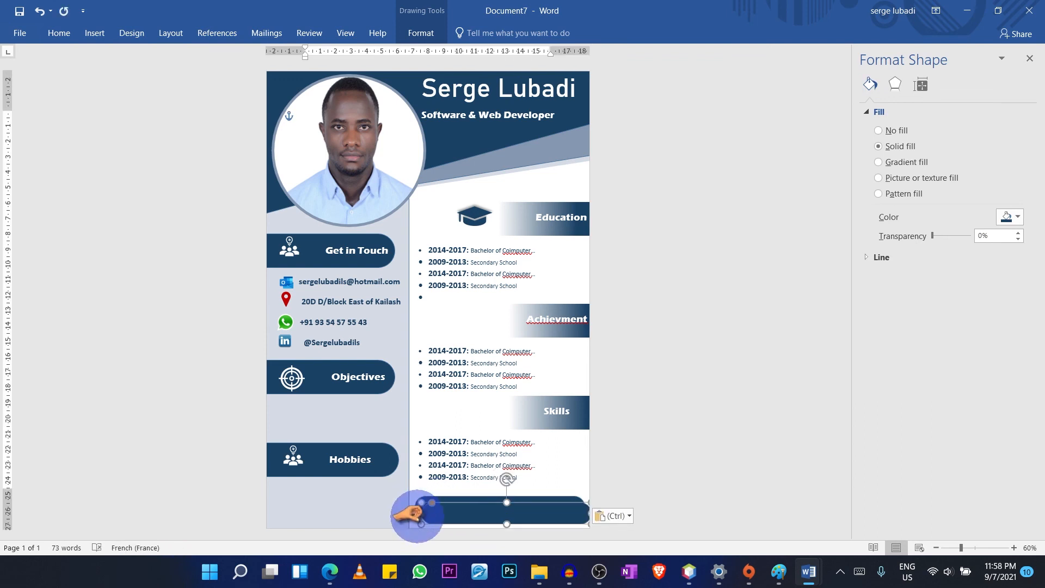
pyautogui.moveTo(419, 513); pyautogui.dragTo(222, 506)
pyautogui.moveTo(385, 510); pyautogui.dragTo(404, 531)
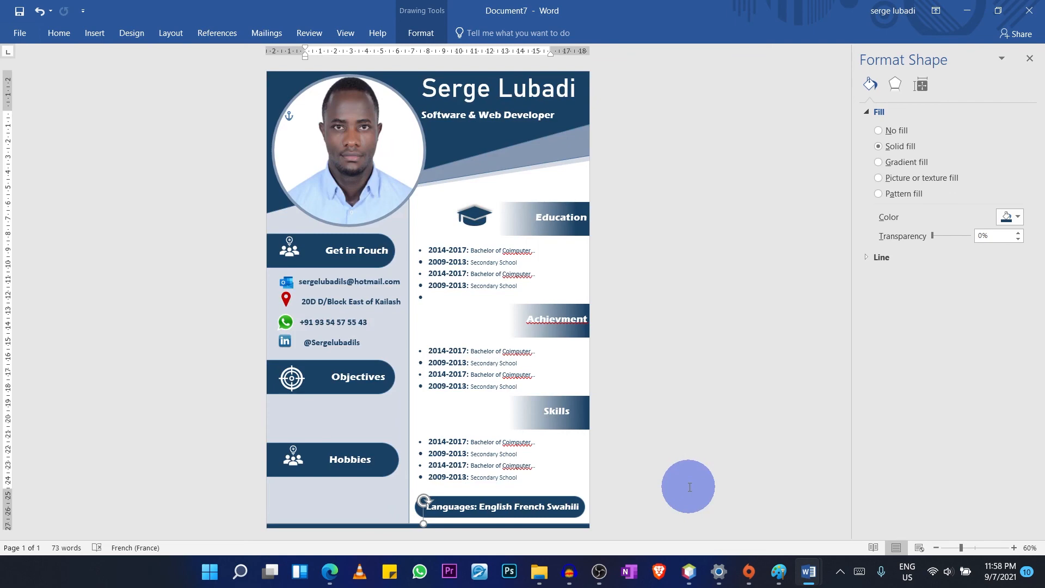
pyautogui.hotkey('alt', 'Tab')
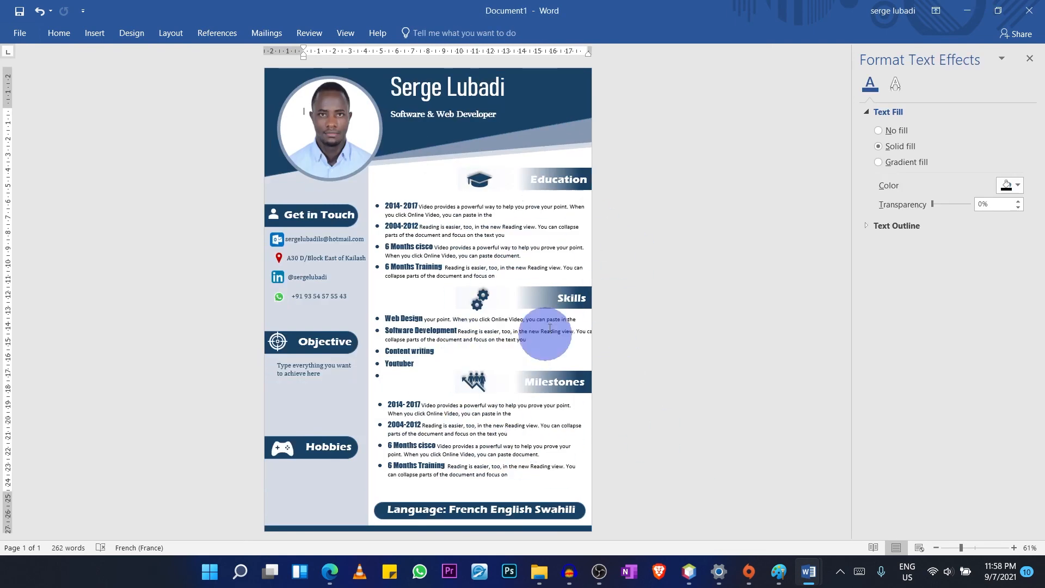
pyautogui.hotkey('alt', 'Tab')
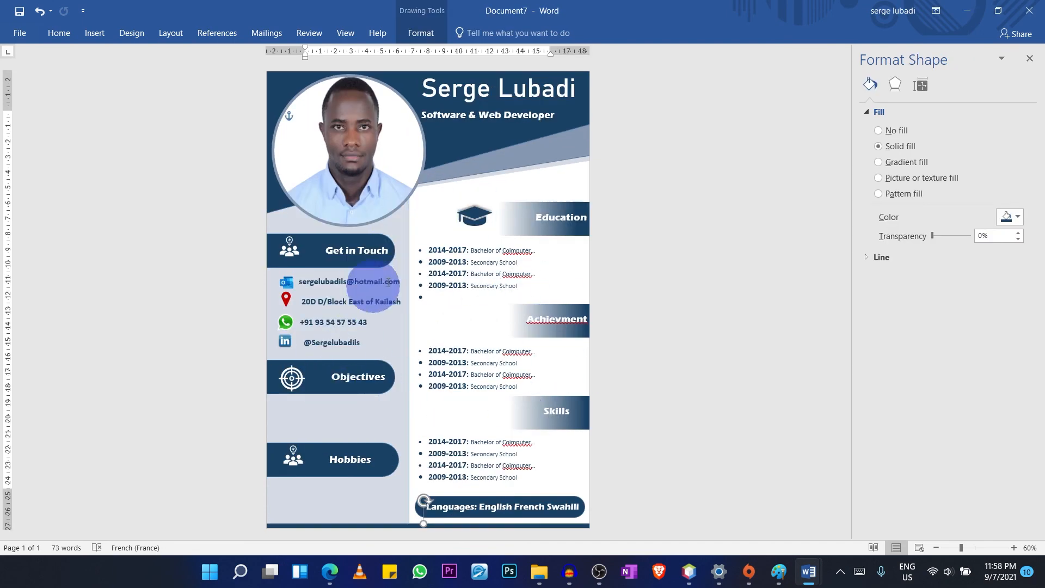